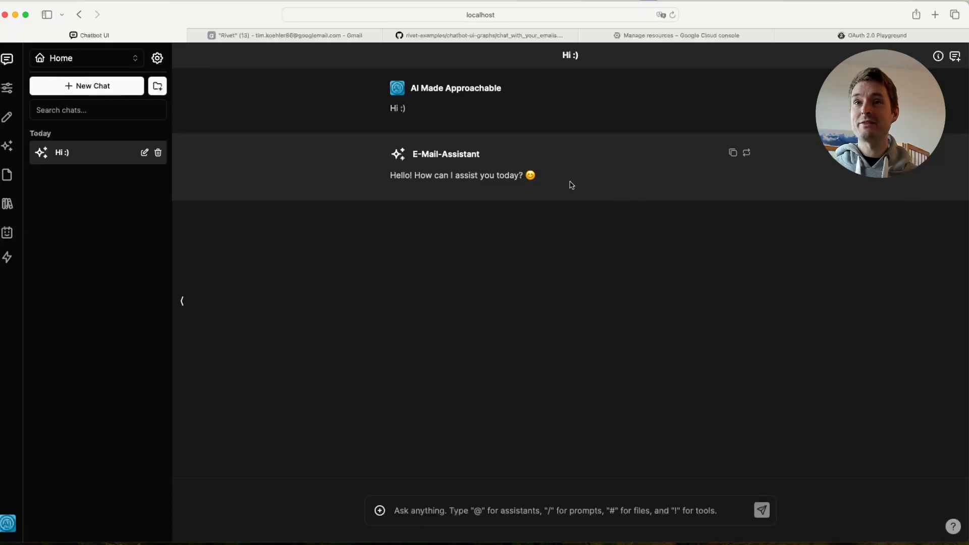
# - Switch to Gmail to look over the unread messages under the rivet label
pyautogui.moveTo(493, 154); pyautogui.dragTo(410, 154)
pyautogui.click(497, 295)
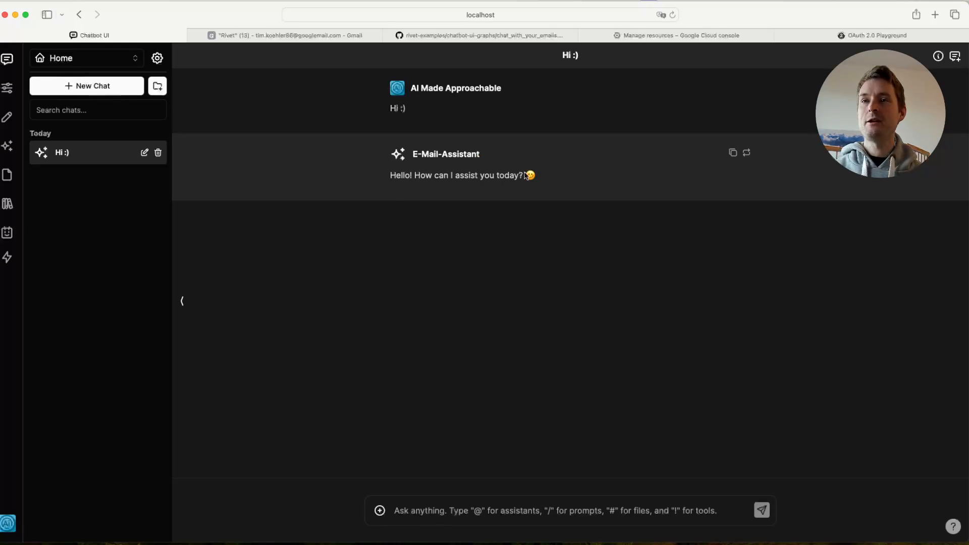
pyautogui.click(267, 40)
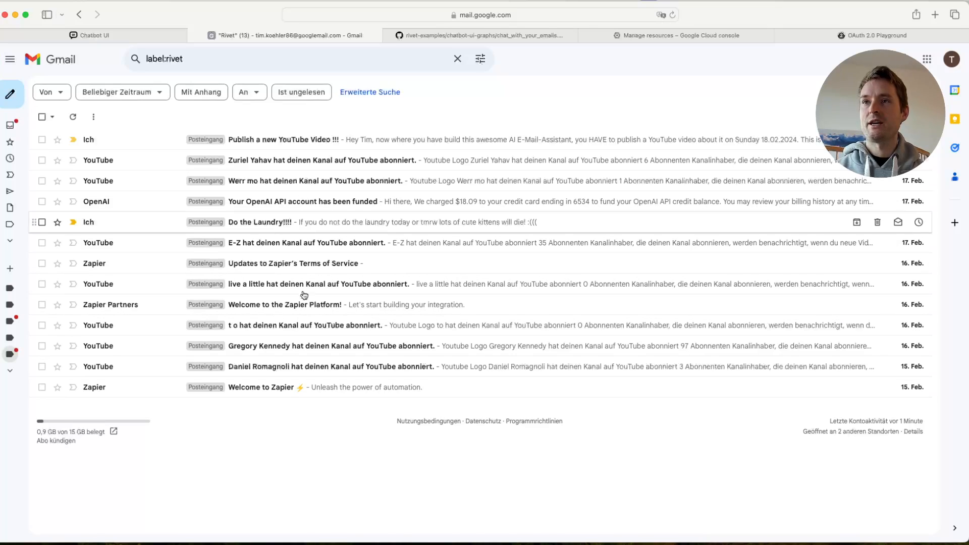
# - Return to Chatbot UI and ask the E-Mail-Assistant "Do I have any new e-mails?"
pyautogui.click(107, 38)
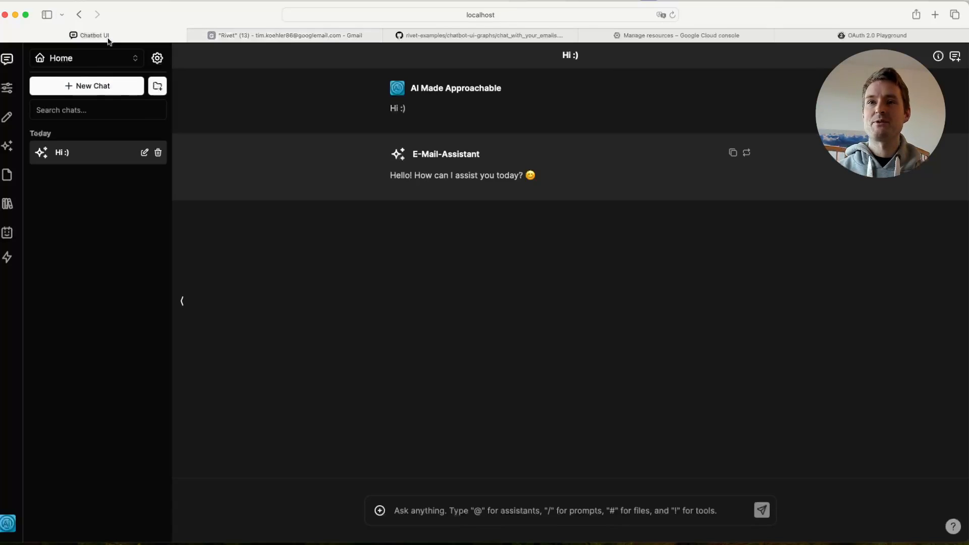
pyautogui.click(460, 518)
pyautogui.write('Do I have any new e-mails?')
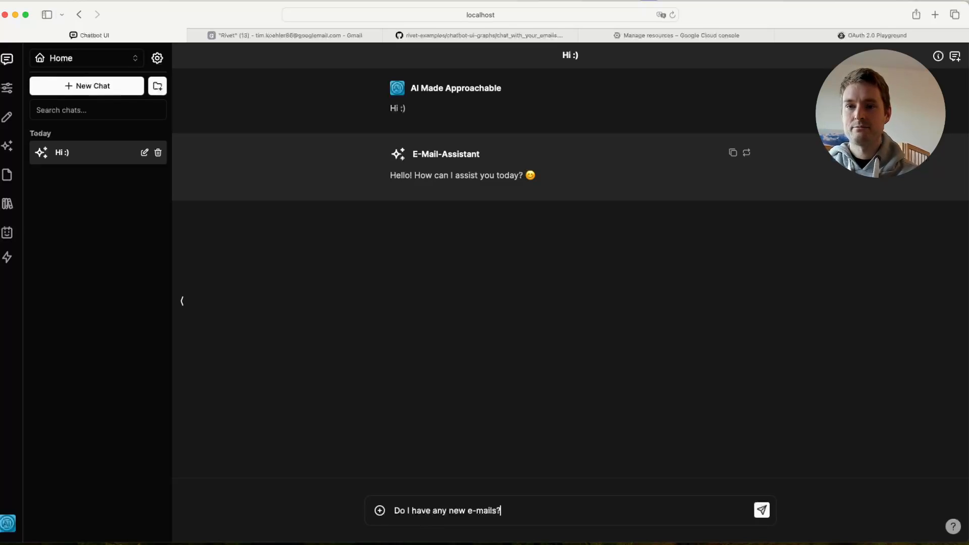
pyautogui.press('Return')
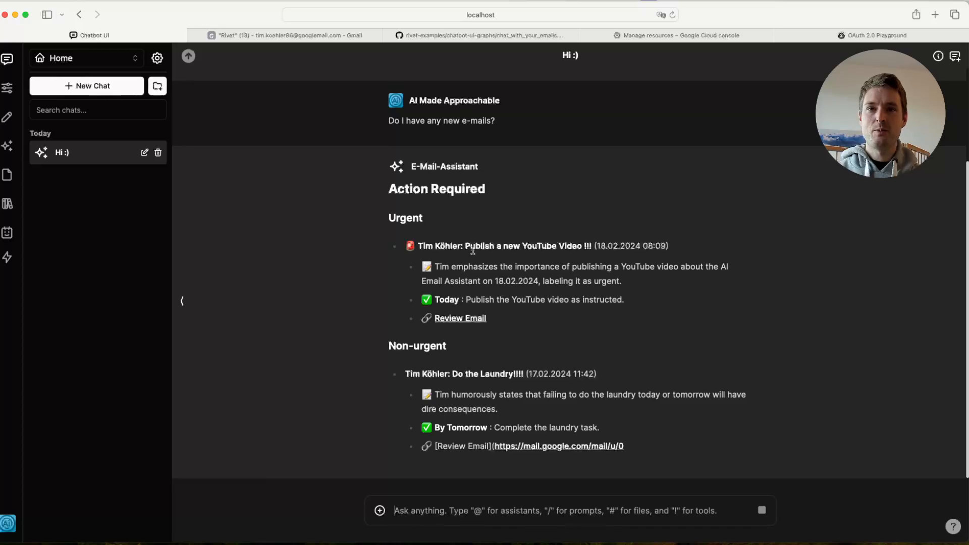
# - Examine the assistant's email summary, covering the urgent and non-urgent tasks with their deadlines and the informative items
pyautogui.scroll(1, 660, 243)
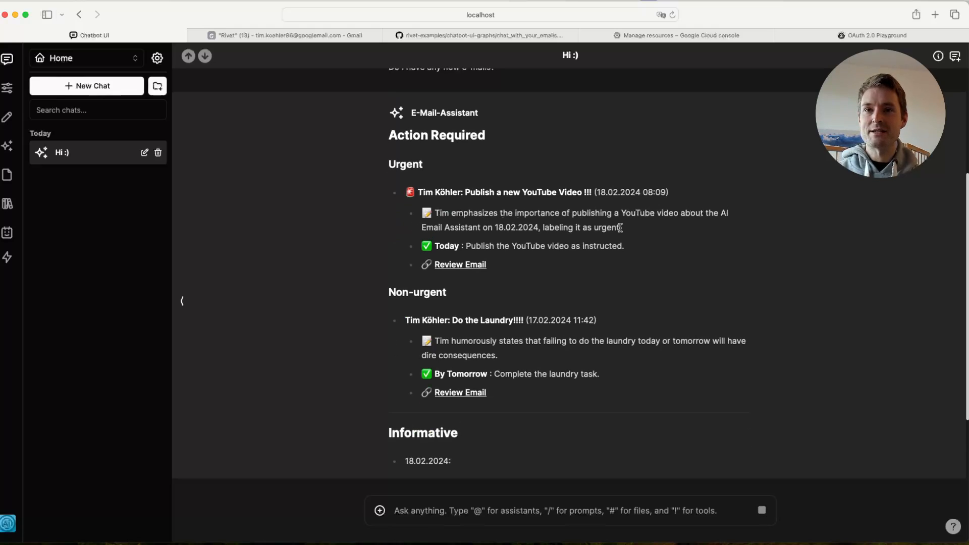
pyautogui.moveTo(434, 246); pyautogui.dragTo(461, 246)
pyautogui.moveTo(624, 247); pyautogui.dragTo(461, 248)
pyautogui.click(631, 254)
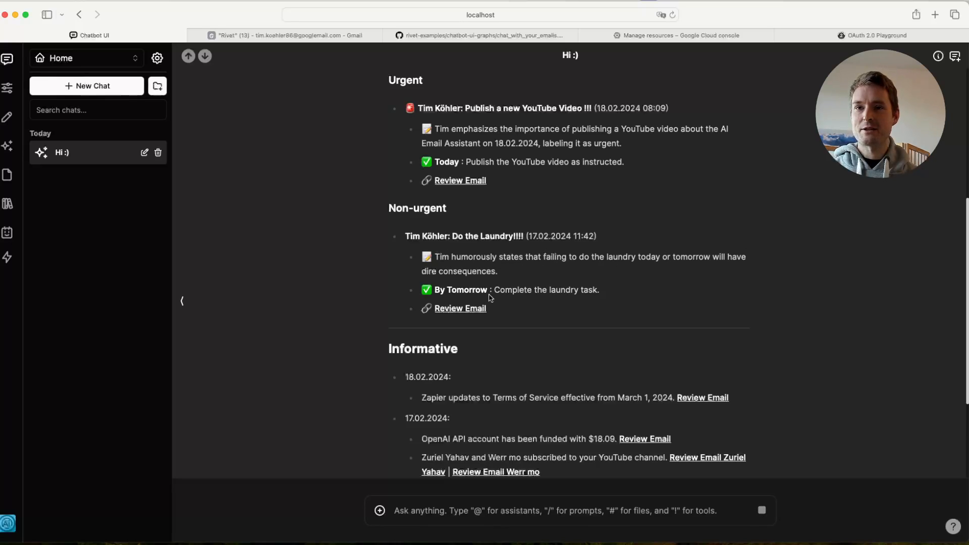
pyautogui.moveTo(435, 292); pyautogui.dragTo(489, 292)
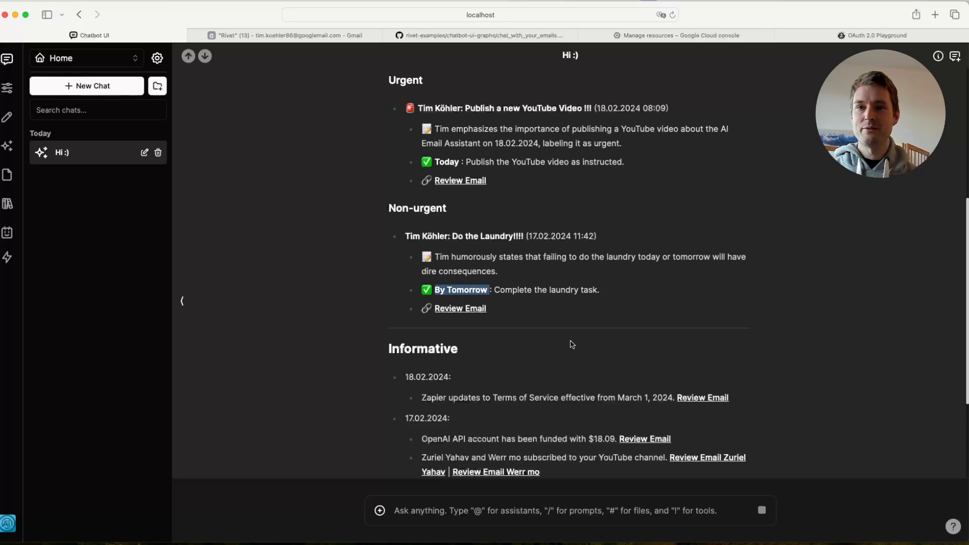
pyautogui.click(591, 281)
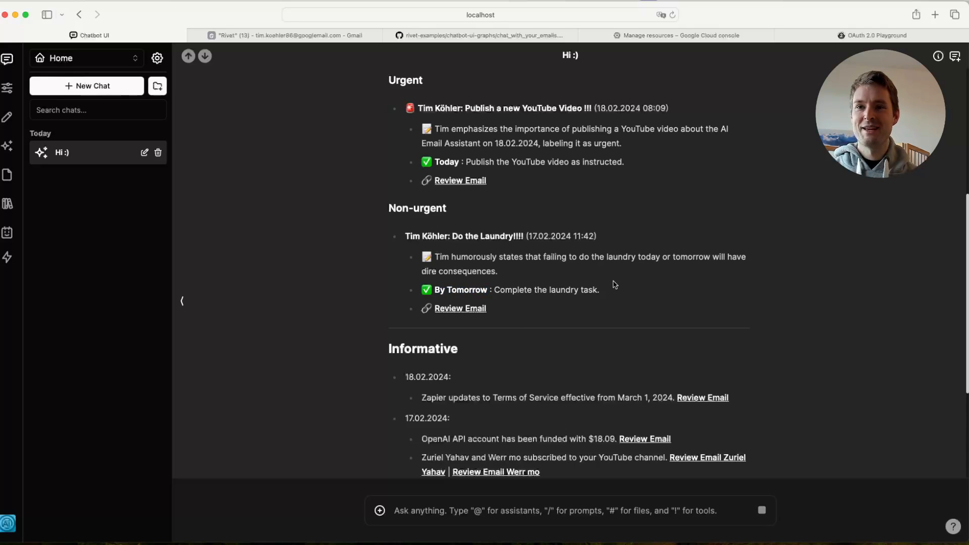
pyautogui.scroll(-5, 629, 260)
pyautogui.scroll(1, 626, 312)
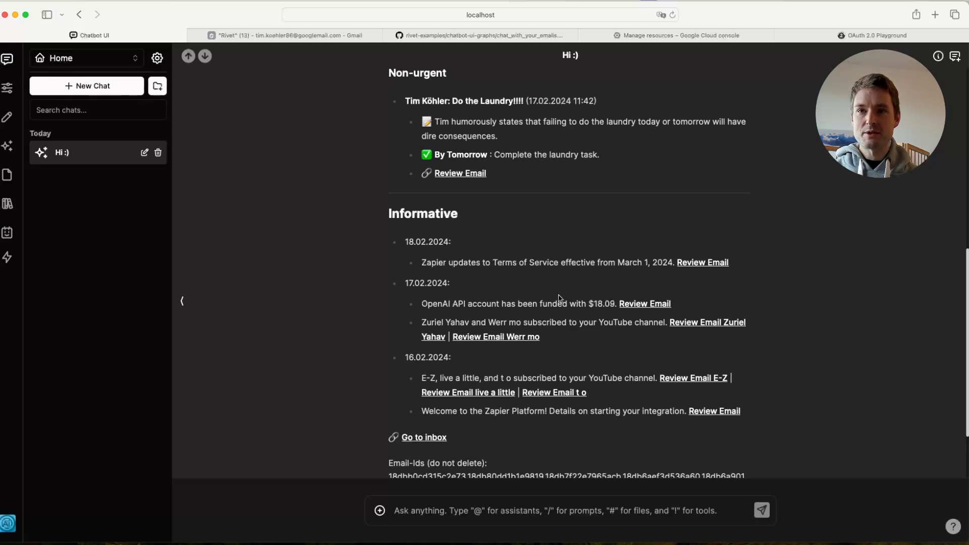
pyautogui.moveTo(429, 309); pyautogui.dragTo(578, 302)
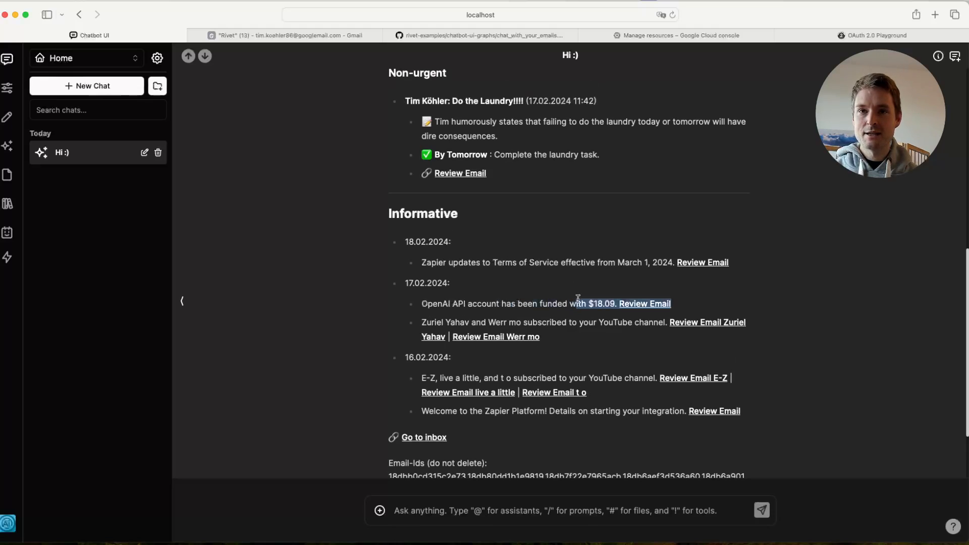
pyautogui.click(579, 302)
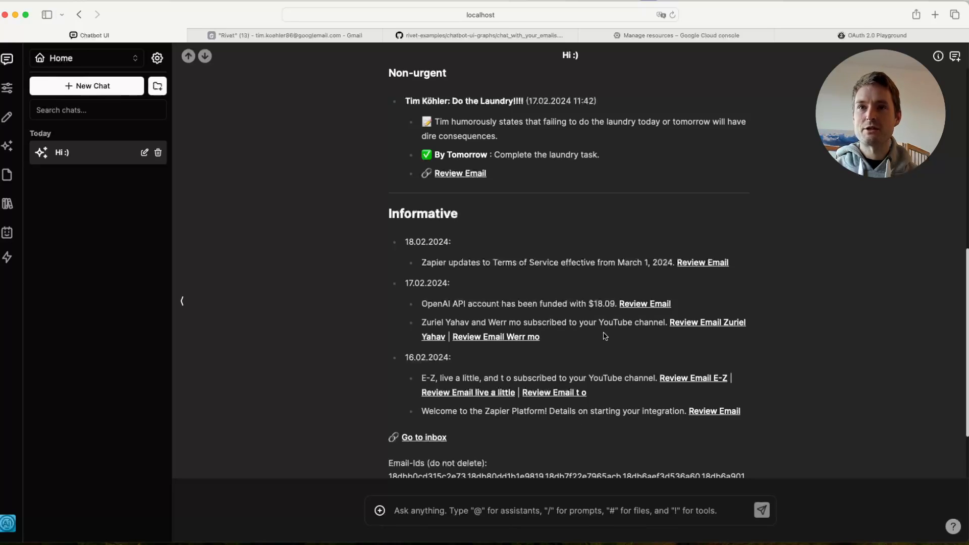
# - Open the linked "Do the Laundry!!!!" email from the summary, read its subject and text, and return to the chat
pyautogui.scroll(3, 606, 337)
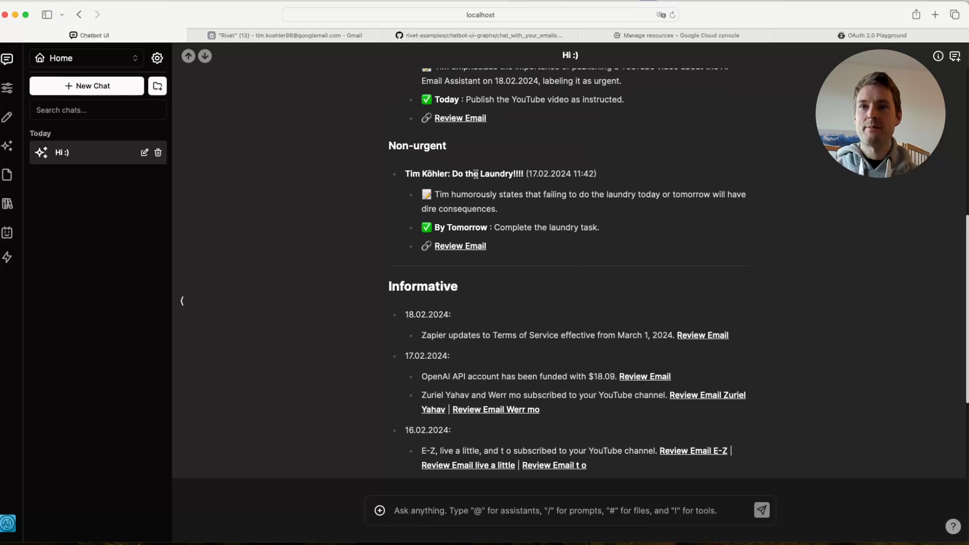
pyautogui.click(460, 249)
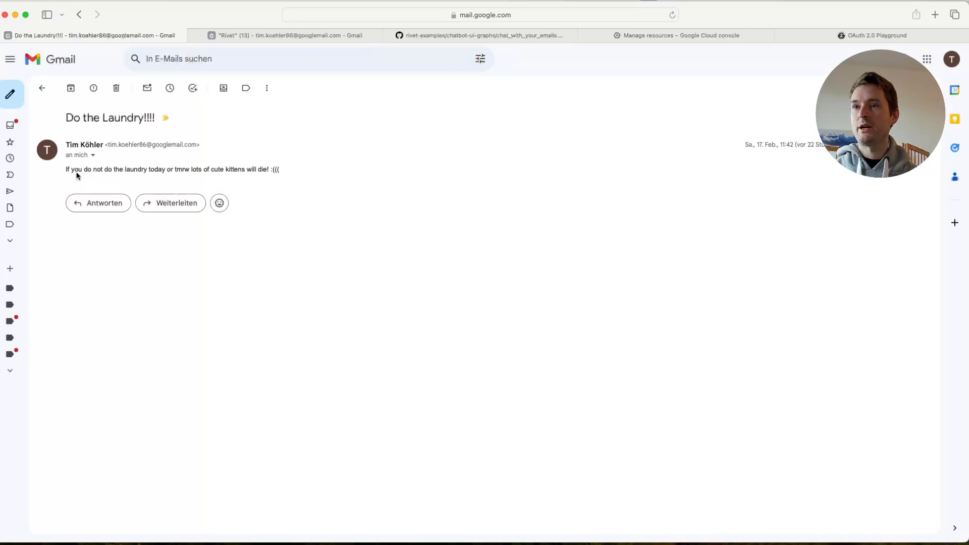
pyautogui.moveTo(68, 118); pyautogui.dragTo(145, 117)
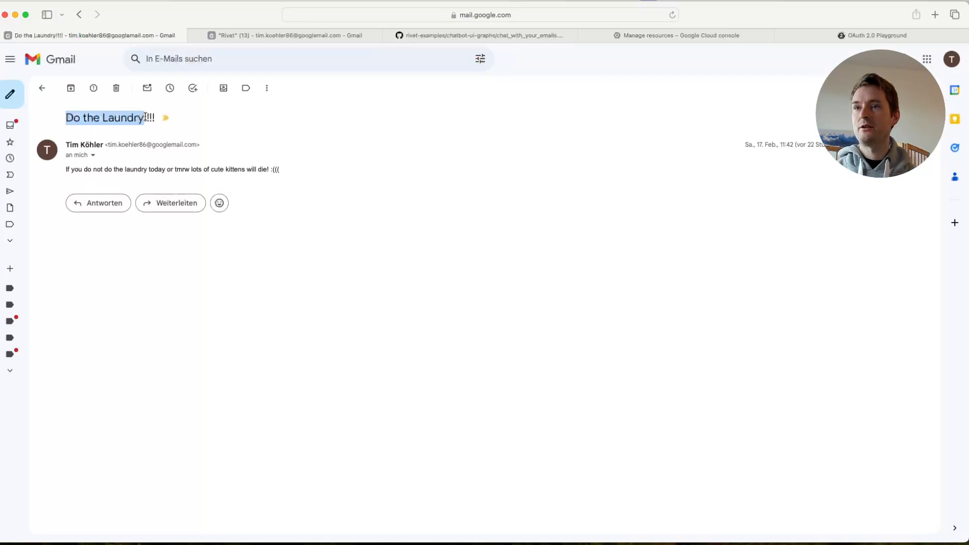
pyautogui.click(106, 174)
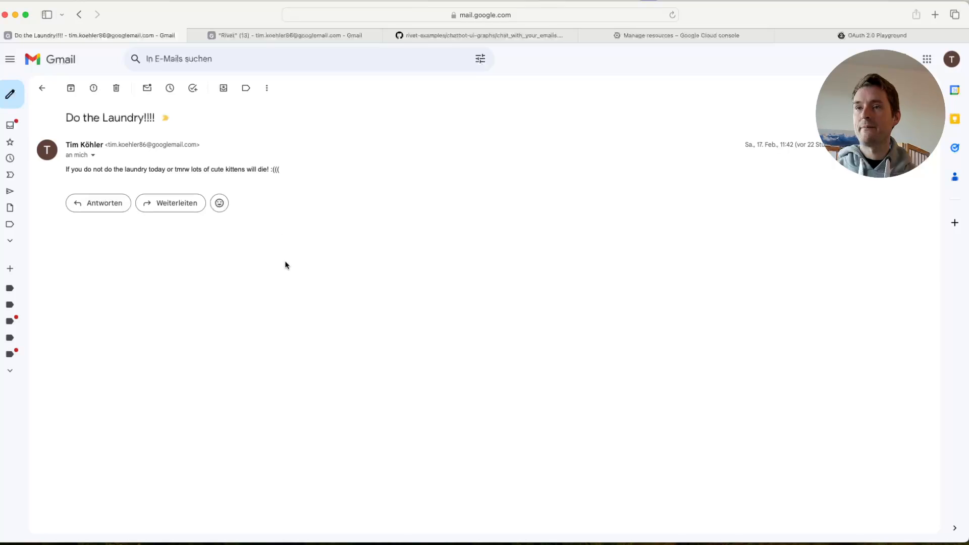
pyautogui.click(77, 16)
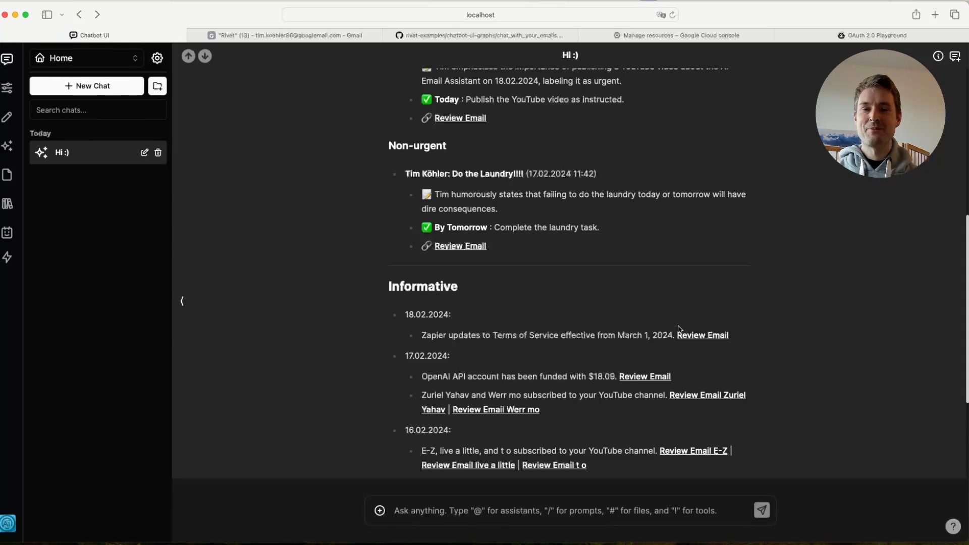
# - Review the whole email summary again, down to the email IDs and the closing question about marking the emails as read
pyautogui.scroll(-3, 673, 289)
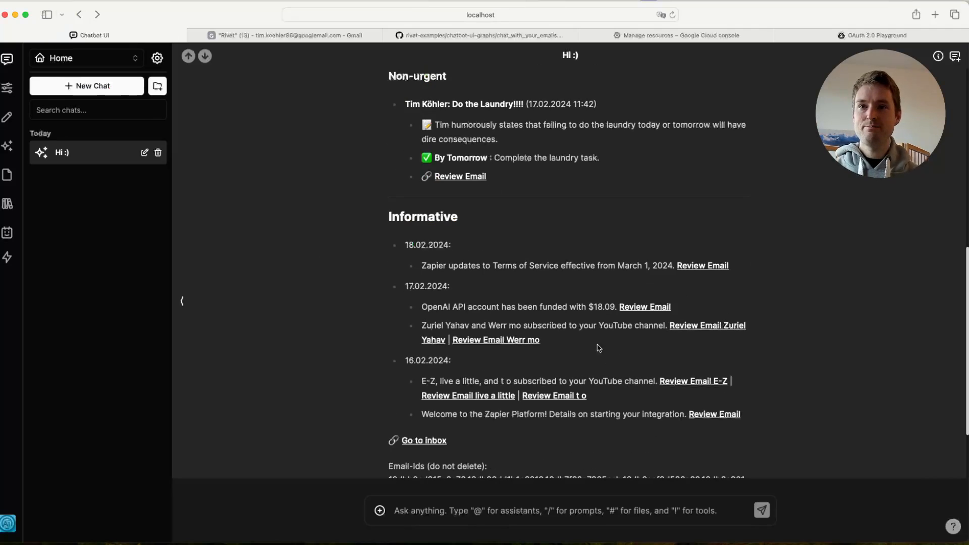
pyautogui.scroll(5, 604, 305)
pyautogui.scroll(-5, 605, 305)
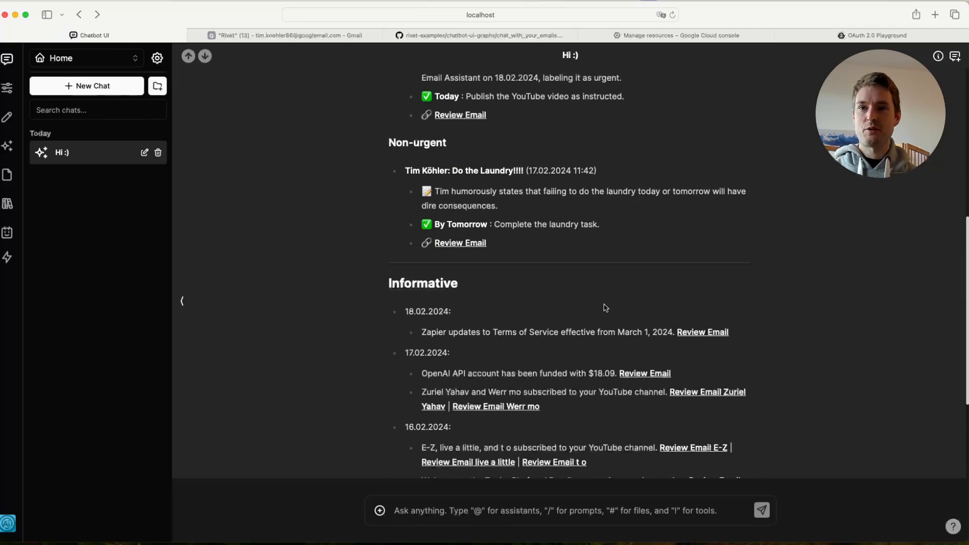
pyautogui.scroll(-2, 605, 308)
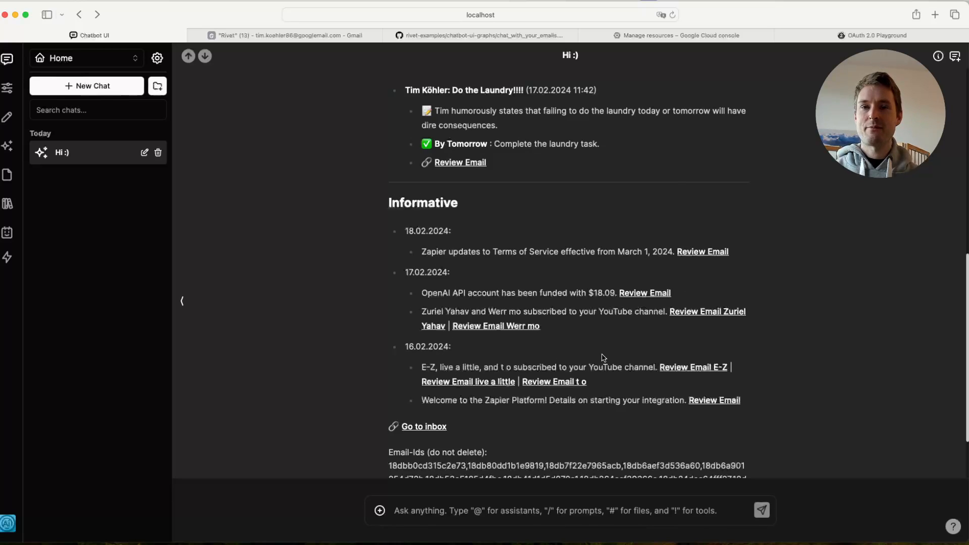
pyautogui.scroll(6, 541, 309)
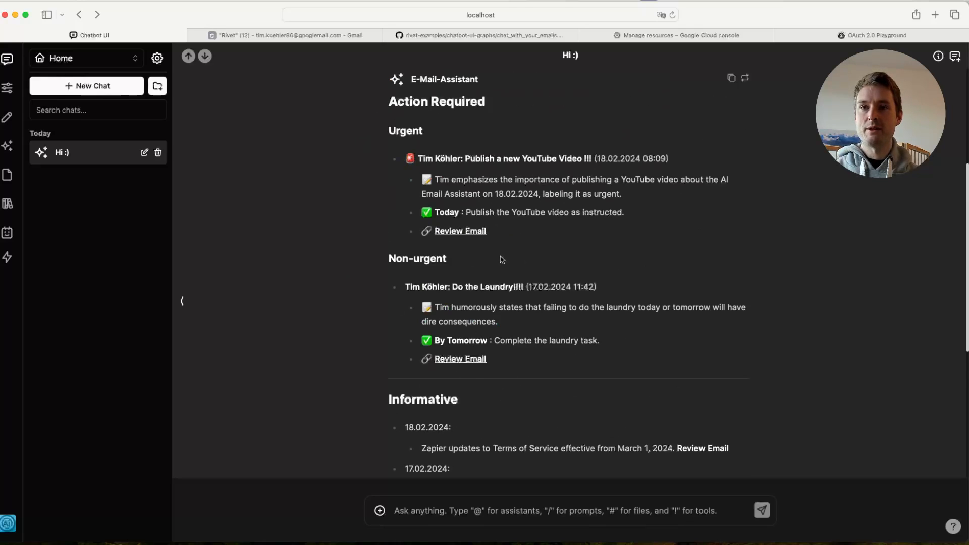
pyautogui.scroll(-5, 677, 223)
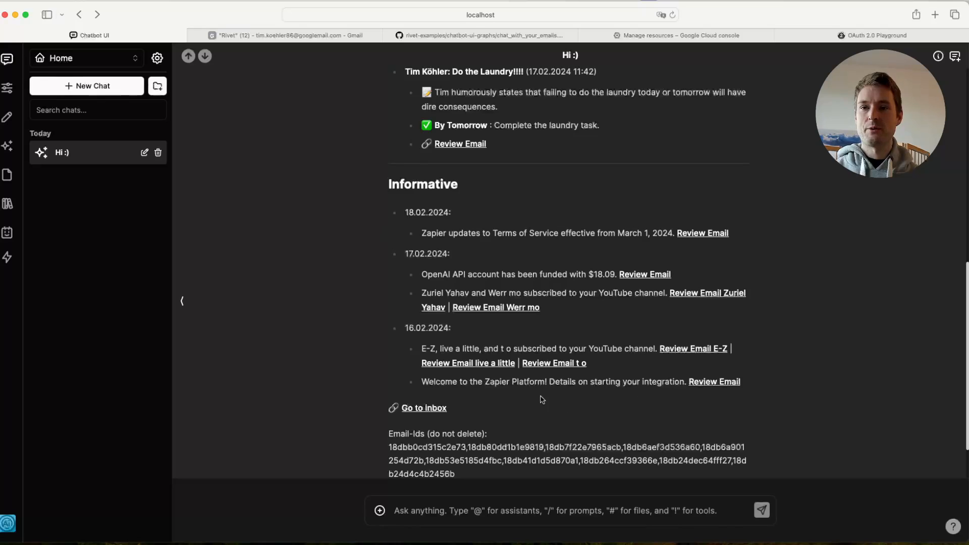
pyautogui.scroll(-2, 588, 243)
pyautogui.moveTo(598, 453); pyautogui.dragTo(396, 450)
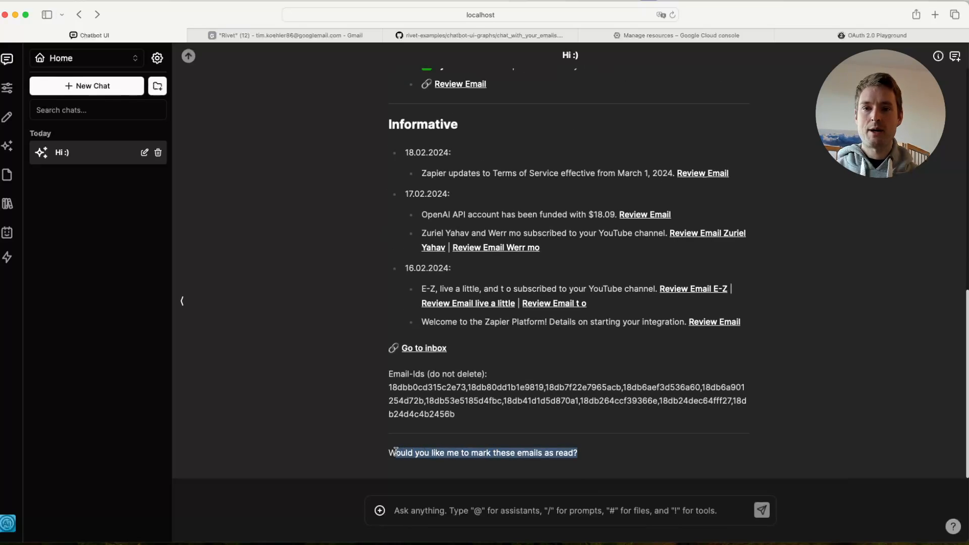
pyautogui.click(582, 454)
# - Reply "Yes" to the assistant's offer to mark the summarized emails as read
pyautogui.click(502, 510)
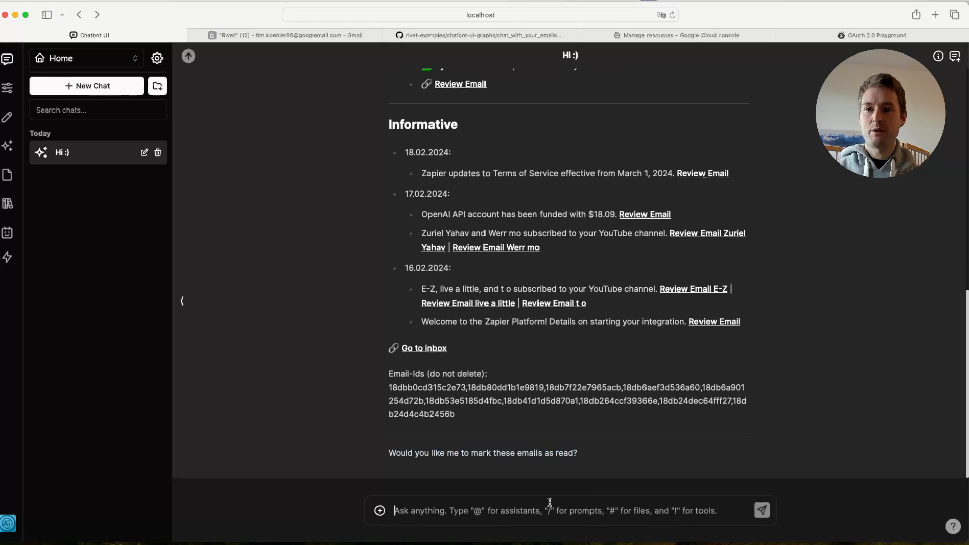
pyautogui.write('Y')
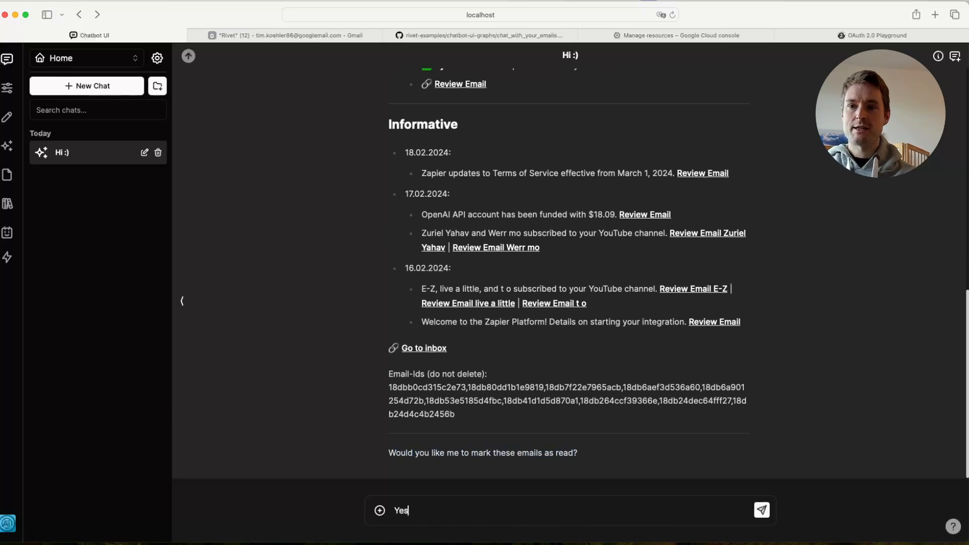
pyautogui.write('es')
pyautogui.press('Return')
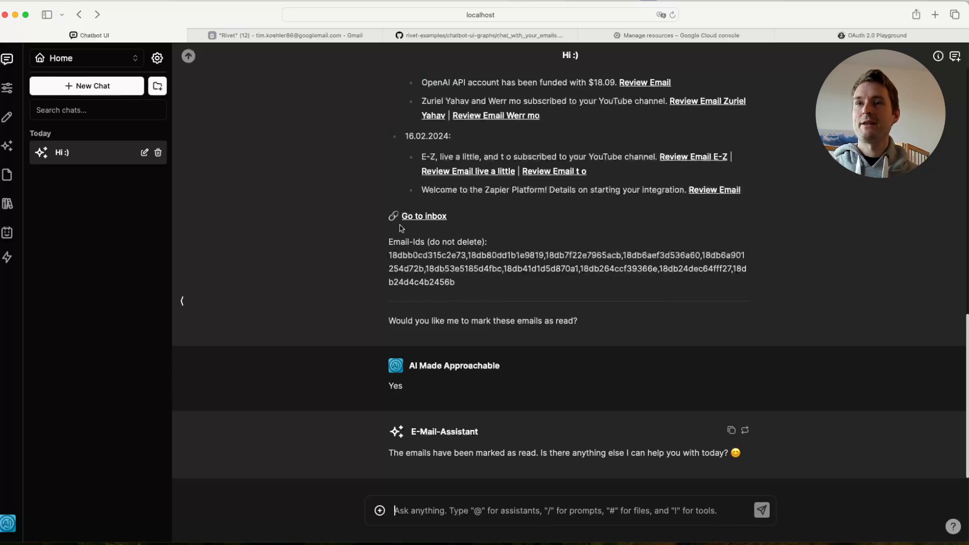
# - Switch to Gmail and rerun the label:rivet search to check the read status of the emails
pyautogui.click(251, 36)
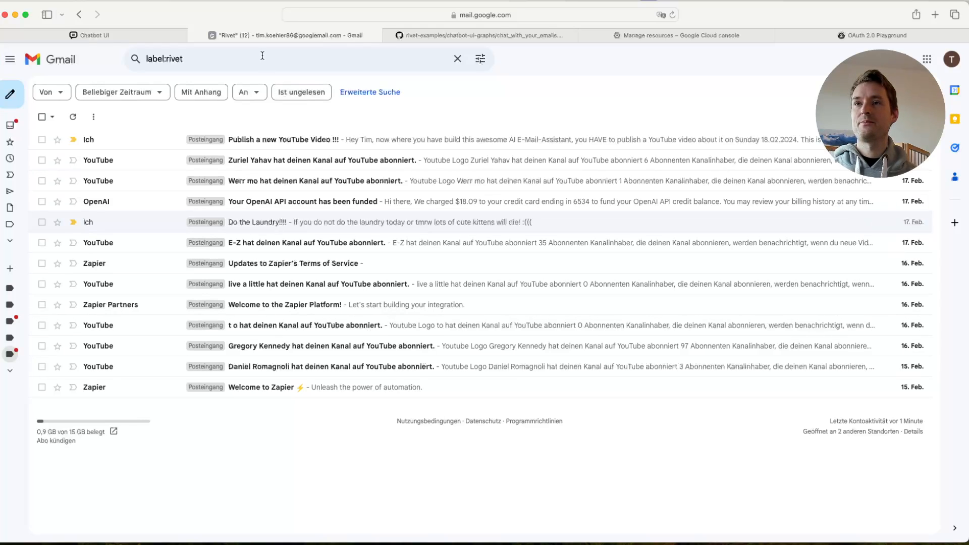
pyautogui.click(301, 55)
pyautogui.press('Return')
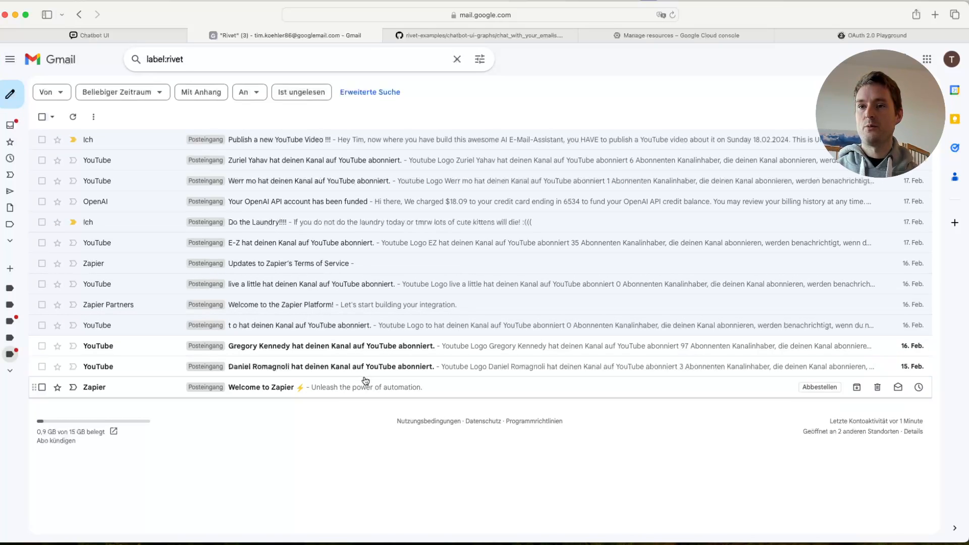
# - Return to Chatbot UI and ask the assistant "Any other unread e-mails?"
pyautogui.click(95, 34)
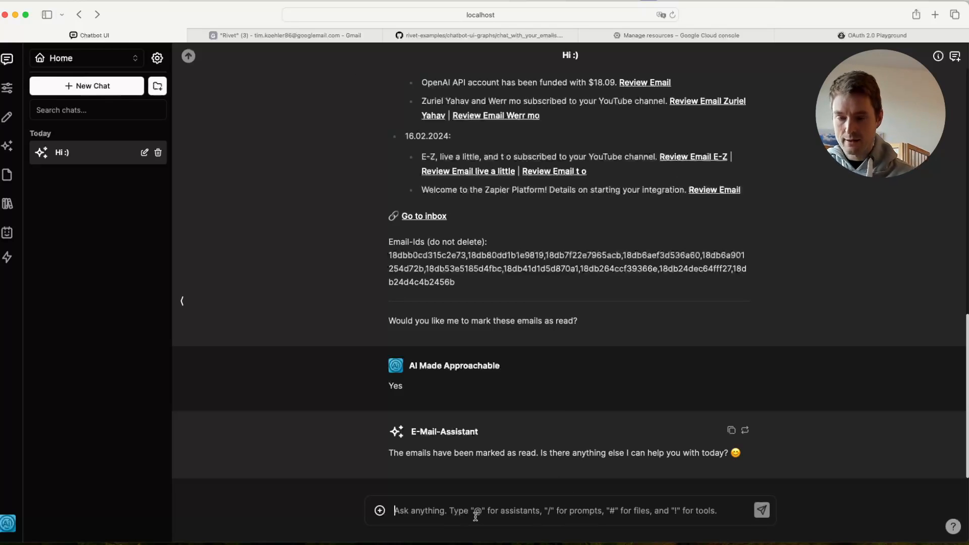
pyautogui.write('Any other unread e-mails?')
pyautogui.press('Return')
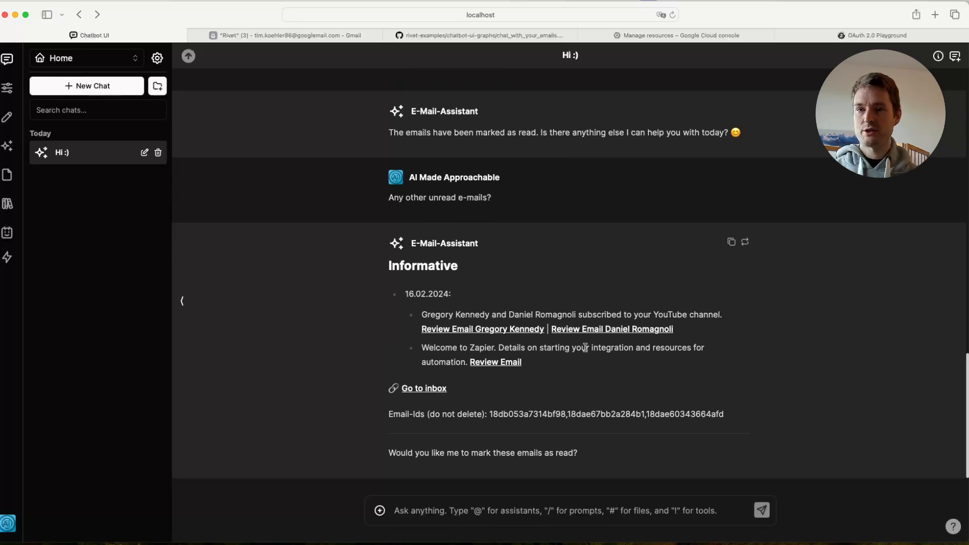
# - Answer "yes" so the assistant marks this second batch of emails as read
pyautogui.click(519, 511)
pyautogui.write('yes')
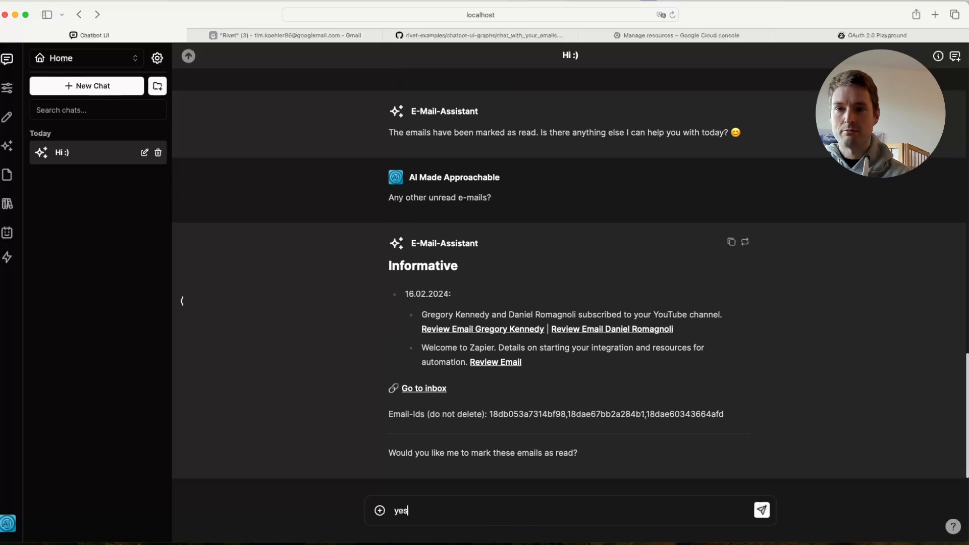
pyautogui.press('Return')
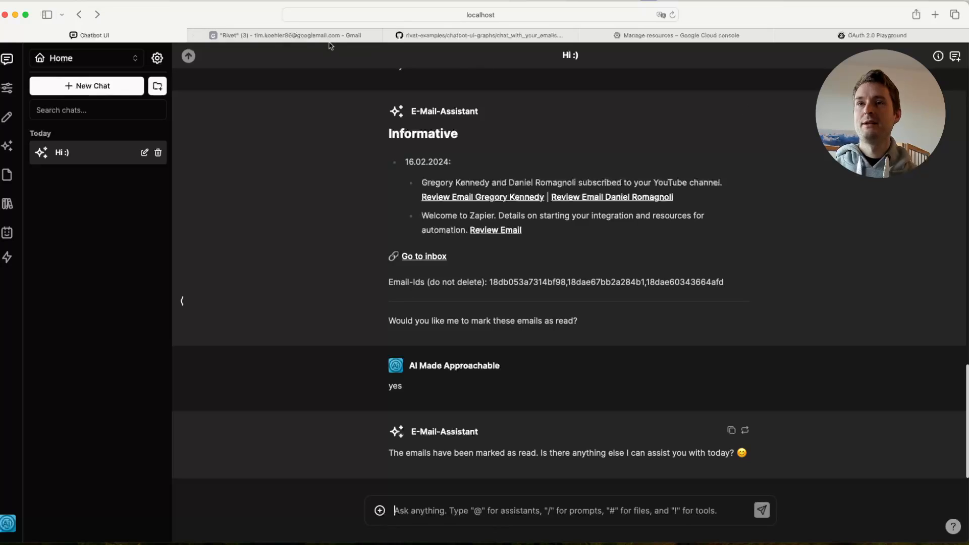
# - Check the rivet-labelled emails in Gmail once more and return to the Chatbot UI conversation
pyautogui.click(314, 34)
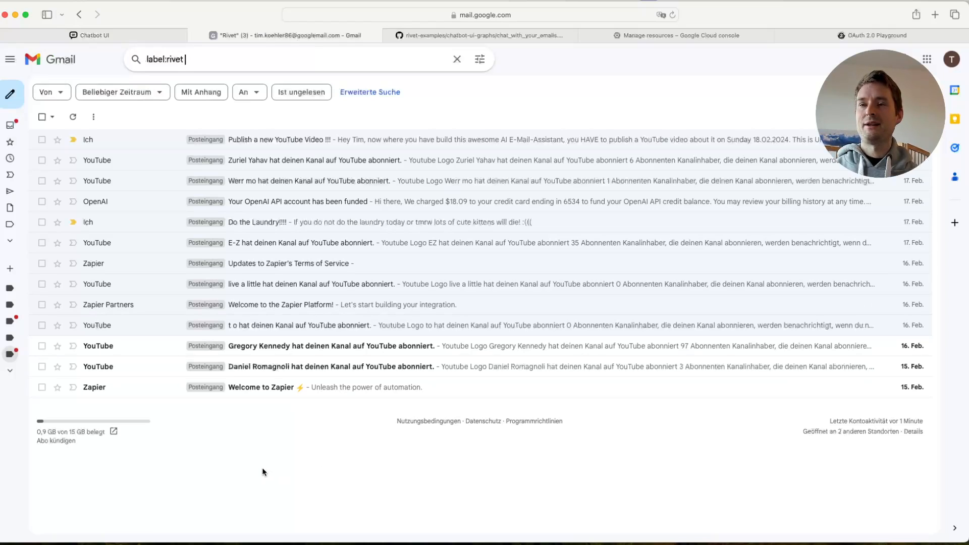
pyautogui.moveTo(103, 40)
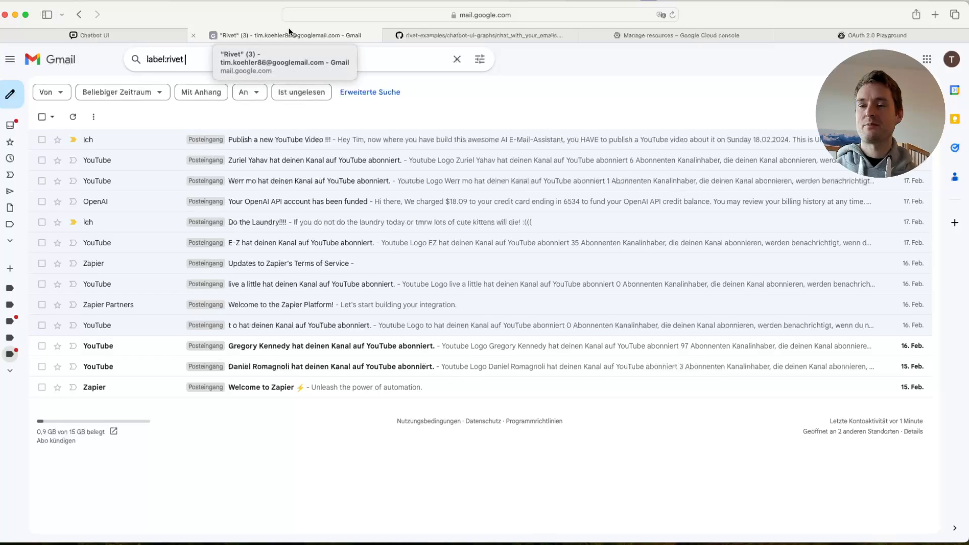
pyautogui.click(124, 37)
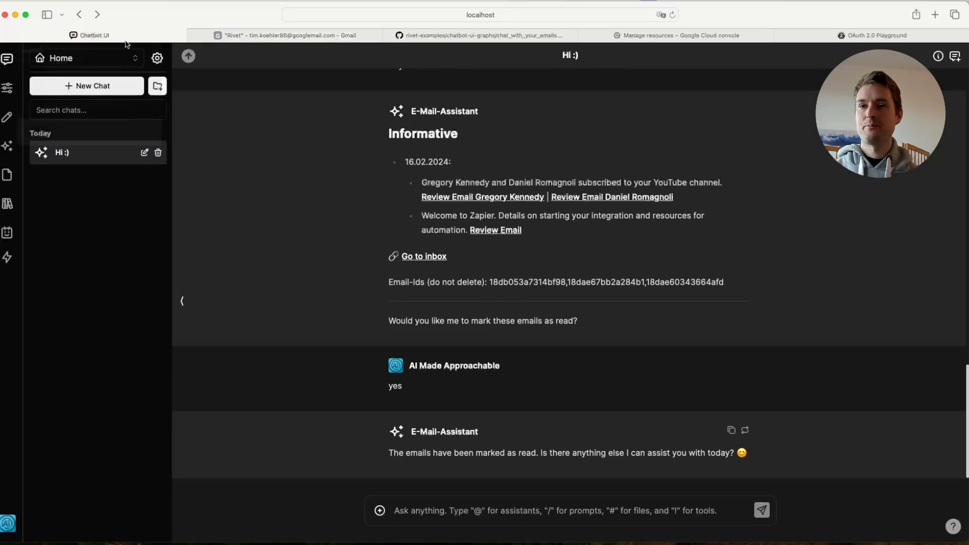
# - Ask the assistant "Any more e-mails?" and review the conversation from the first summary to the latest reply
pyautogui.write('An')
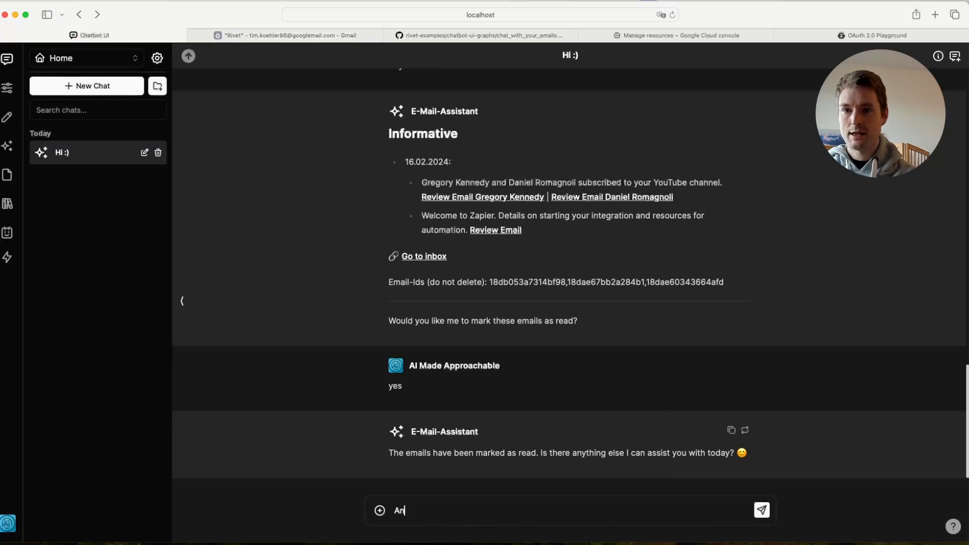
pyautogui.write('y more e-mails?')
pyautogui.press('Return')
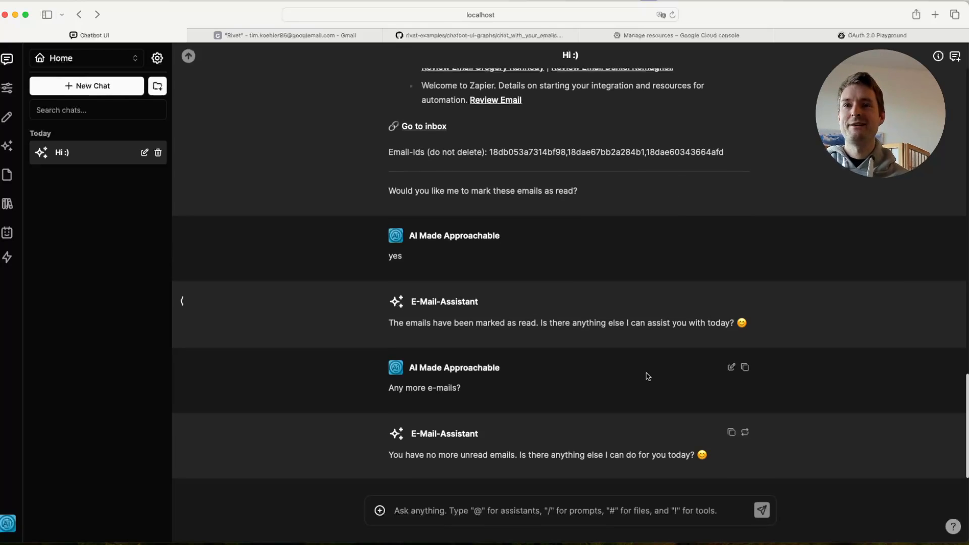
pyautogui.scroll(15, 645, 374)
pyautogui.scroll(5, 646, 373)
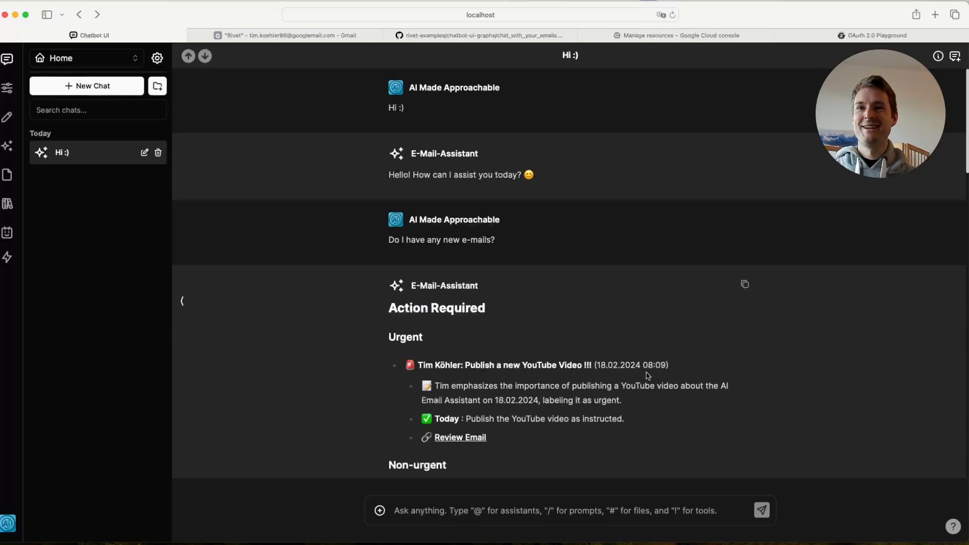
pyautogui.scroll(-3, 598, 230)
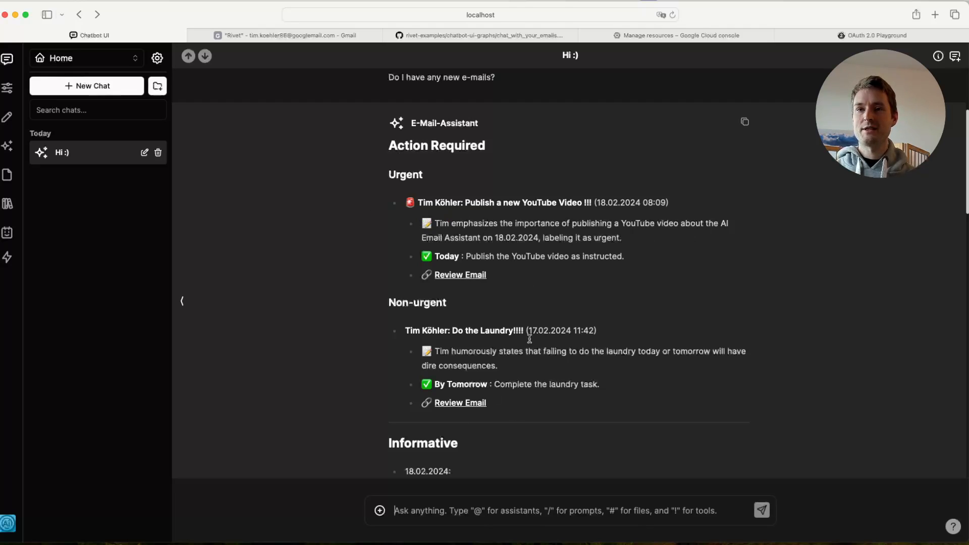
pyautogui.scroll(-5, 574, 281)
pyautogui.scroll(-2, 574, 281)
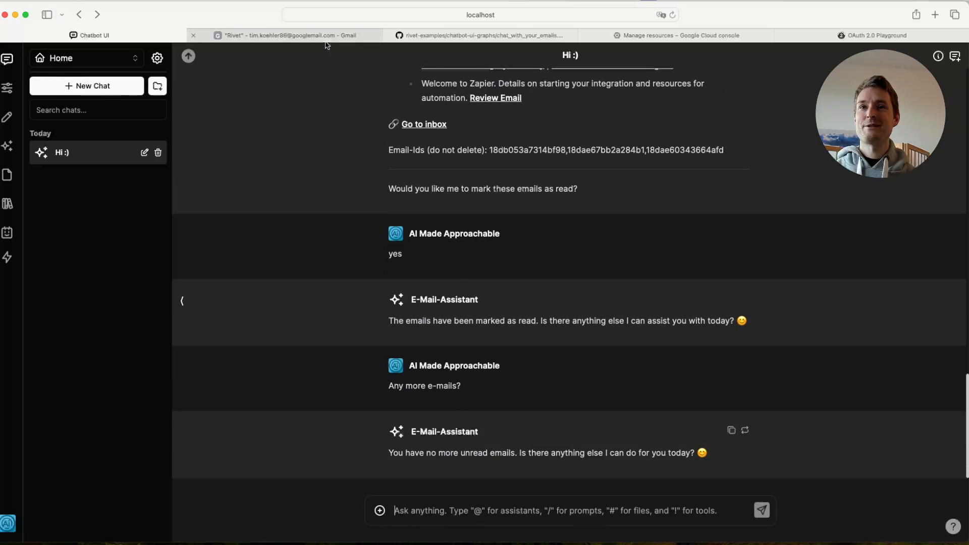
# - Switch to the GitHub guide chat_with_your_emails.md and examine its Google authentication, OAuth, application token and Rivet access setup sections
pyautogui.click(491, 36)
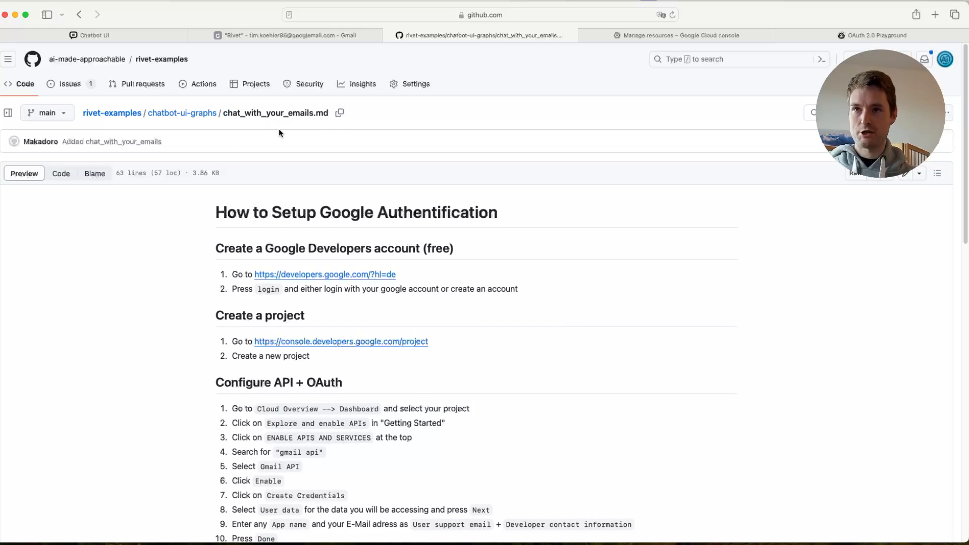
pyautogui.scroll(-5, 604, 237)
pyautogui.scroll(-10, 605, 239)
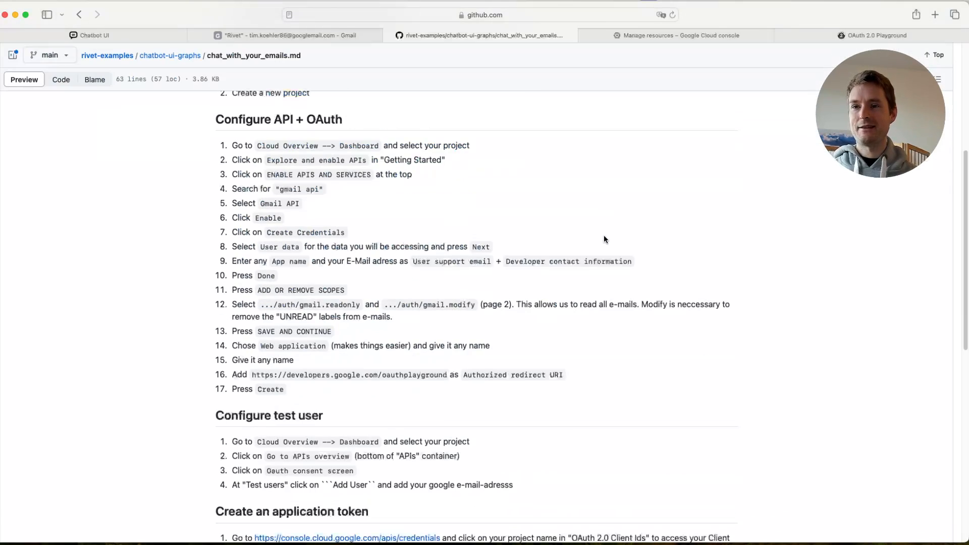
pyautogui.scroll(-10, 605, 239)
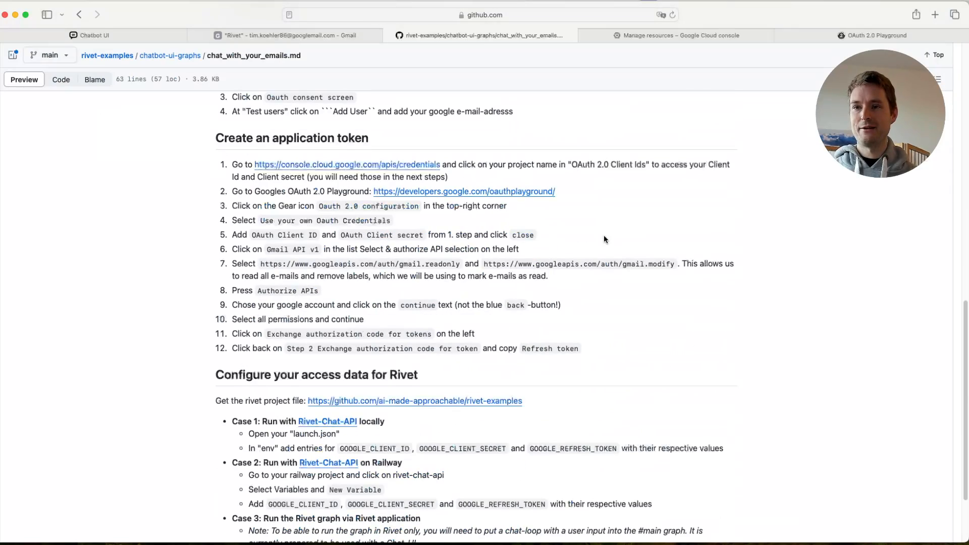
pyautogui.scroll(15, 605, 316)
pyautogui.scroll(8, 635, 291)
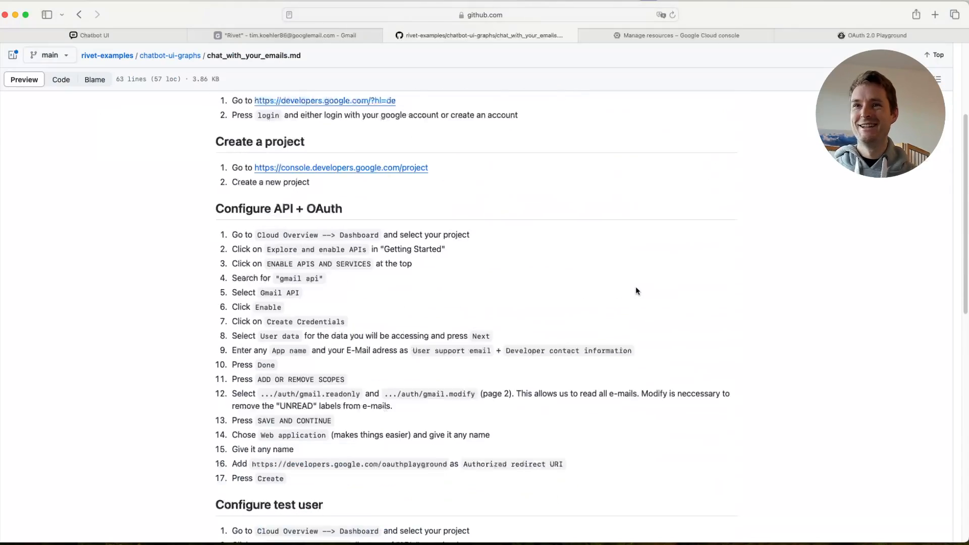
pyautogui.scroll(3, 636, 289)
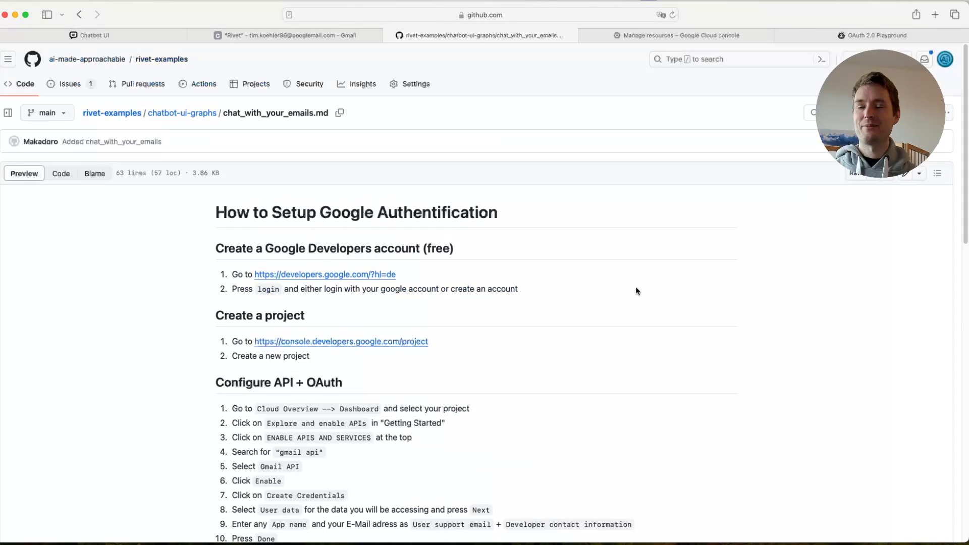
pyautogui.scroll(-5, 634, 290)
pyautogui.scroll(3, 560, 256)
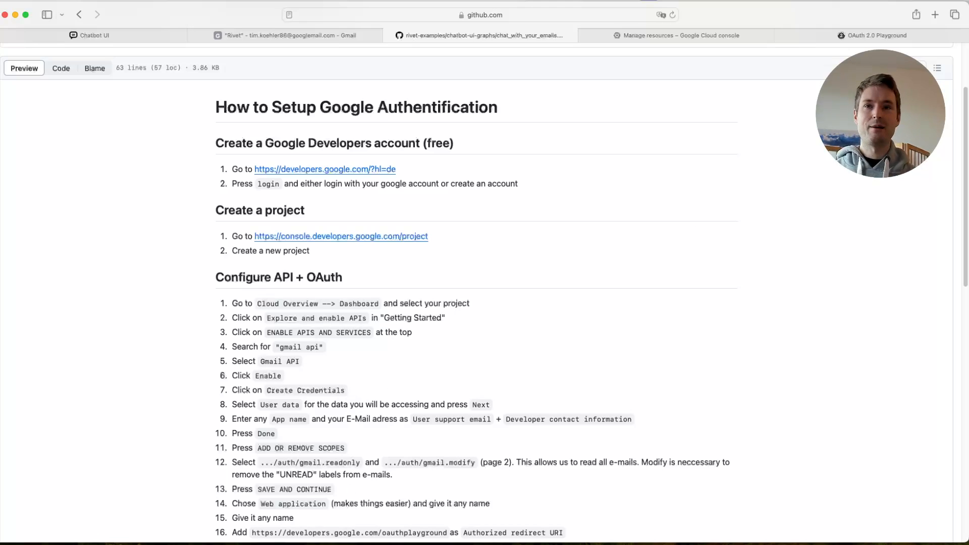
pyautogui.click(528, 262)
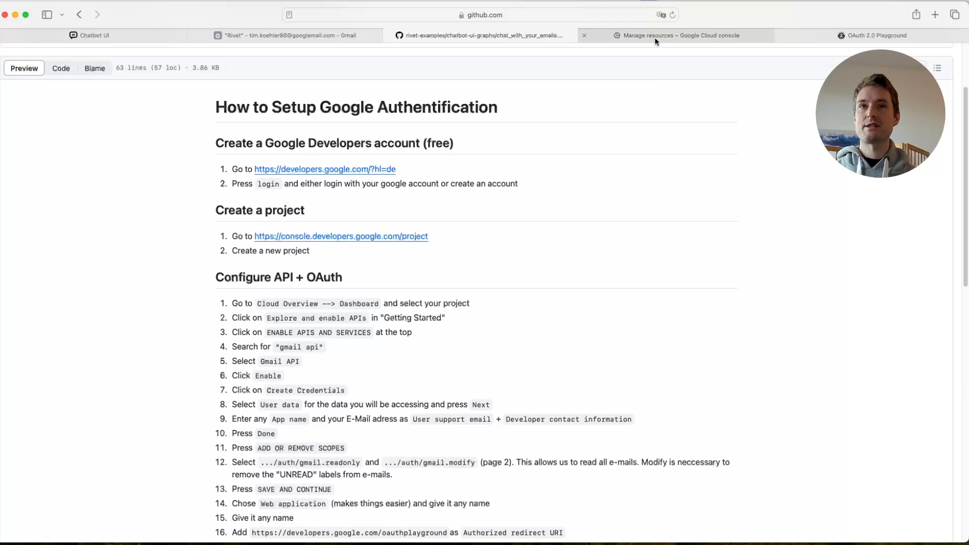
pyautogui.moveTo(217, 144); pyautogui.dragTo(421, 149)
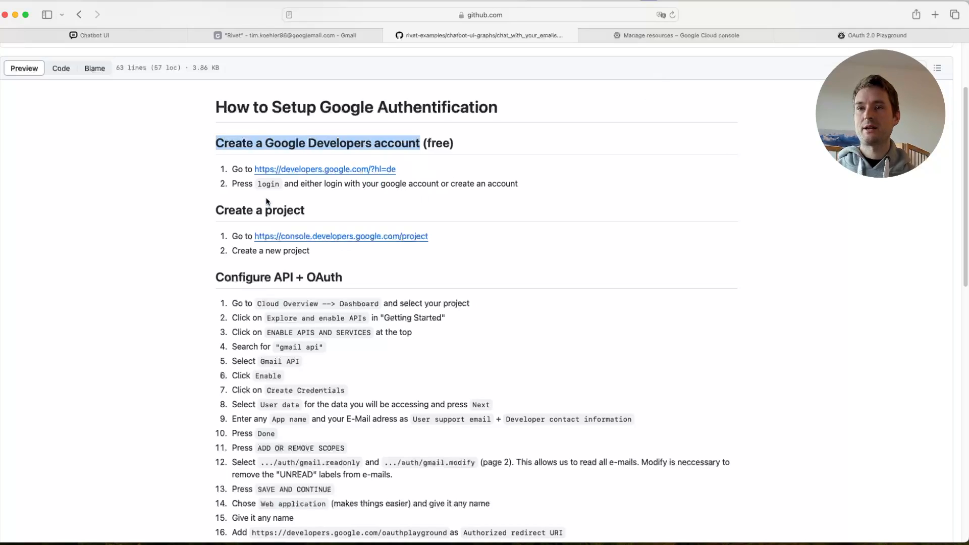
pyautogui.click(484, 200)
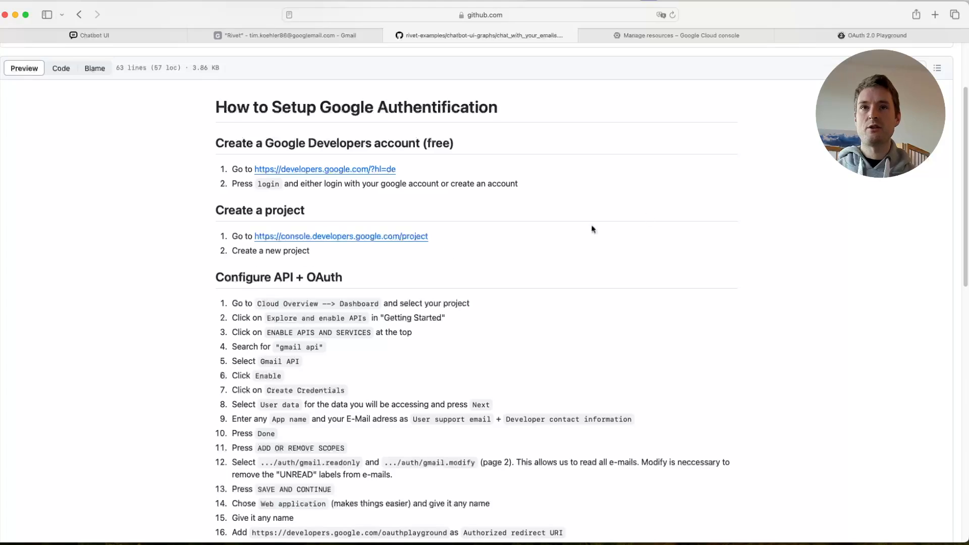
# - Switch to the Google Cloud console and create a project named "Rivet Gmail Api2" under No organization
pyautogui.click(644, 40)
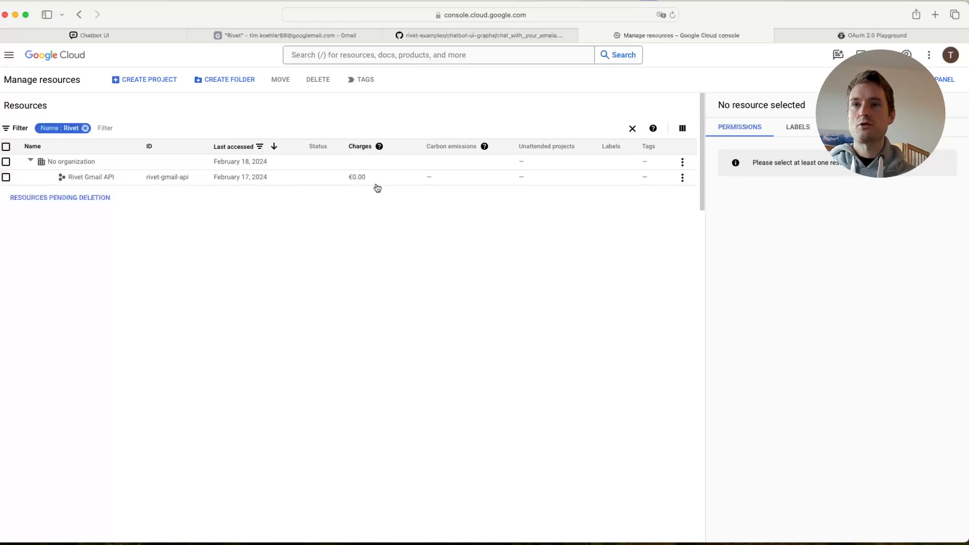
pyautogui.click(155, 86)
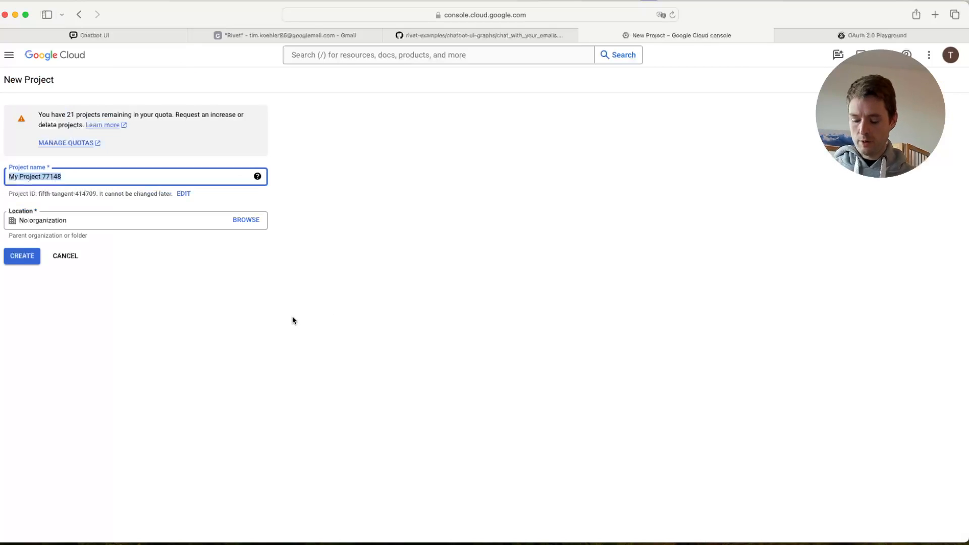
pyautogui.write('Rivet Gmail Api2')
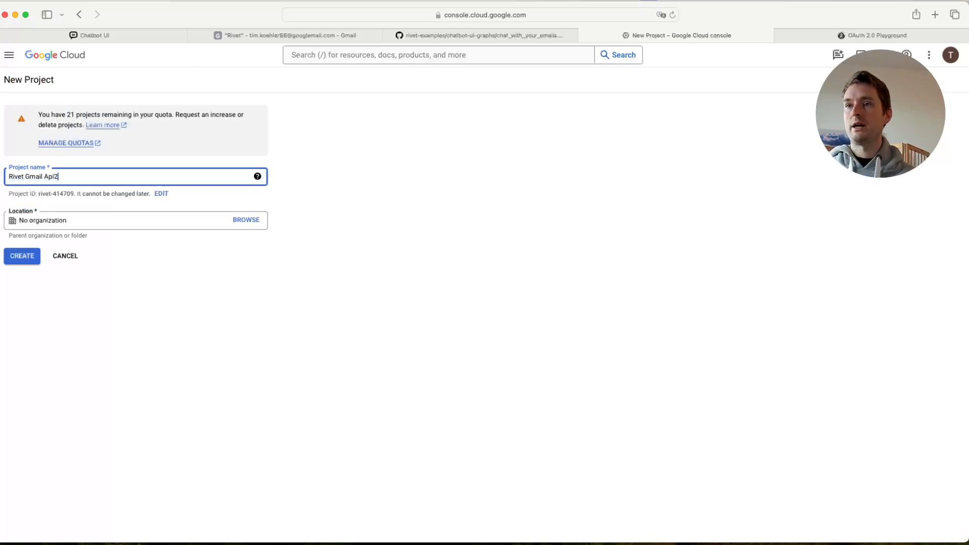
pyautogui.click(275, 305)
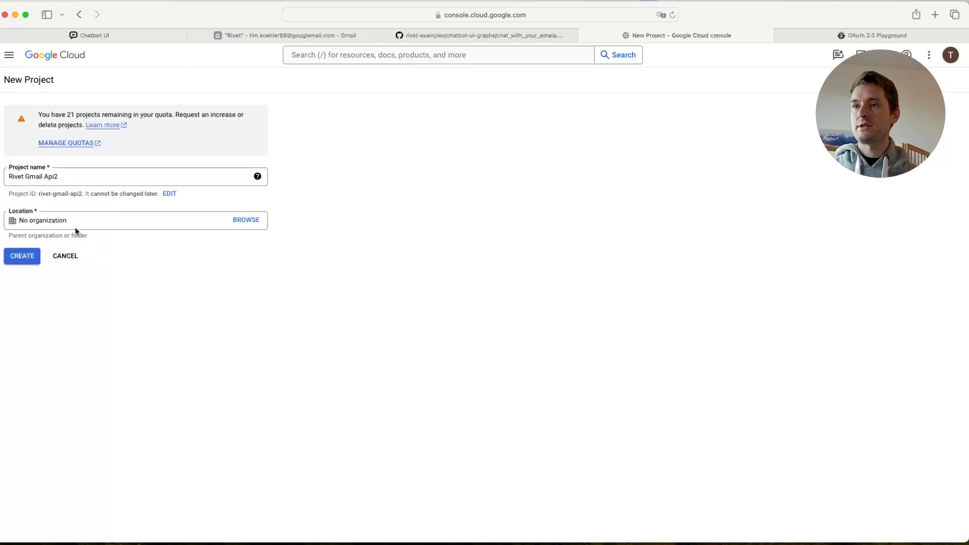
pyautogui.click(25, 258)
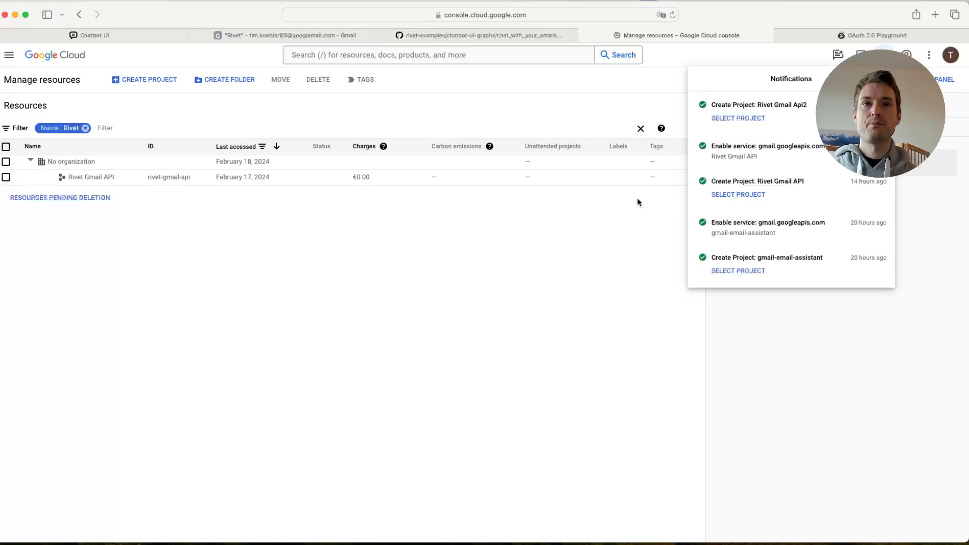
# - Select the Rivet Gmail Api2 project and open the API Library for enabling APIs and services
pyautogui.click(737, 118)
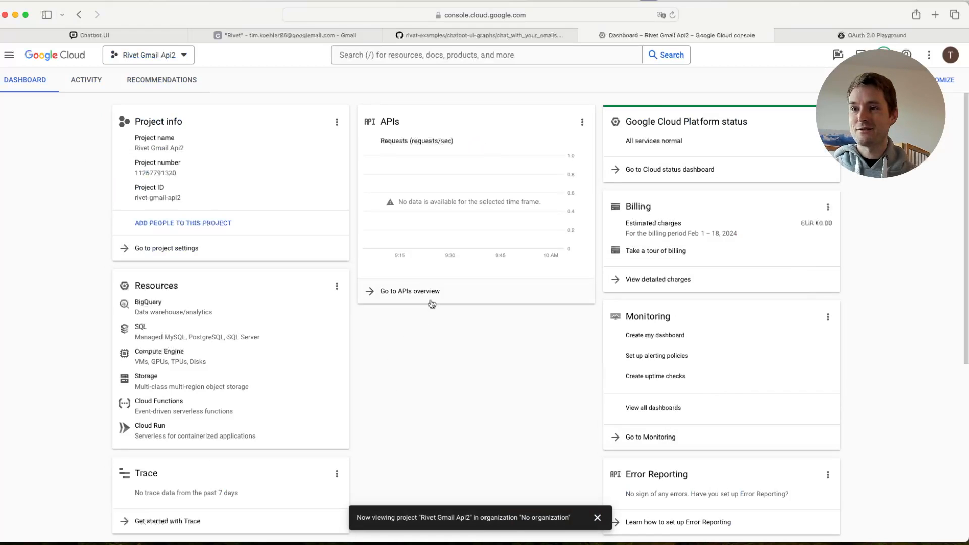
pyautogui.scroll(-3, 432, 309)
pyautogui.scroll(-5, 433, 314)
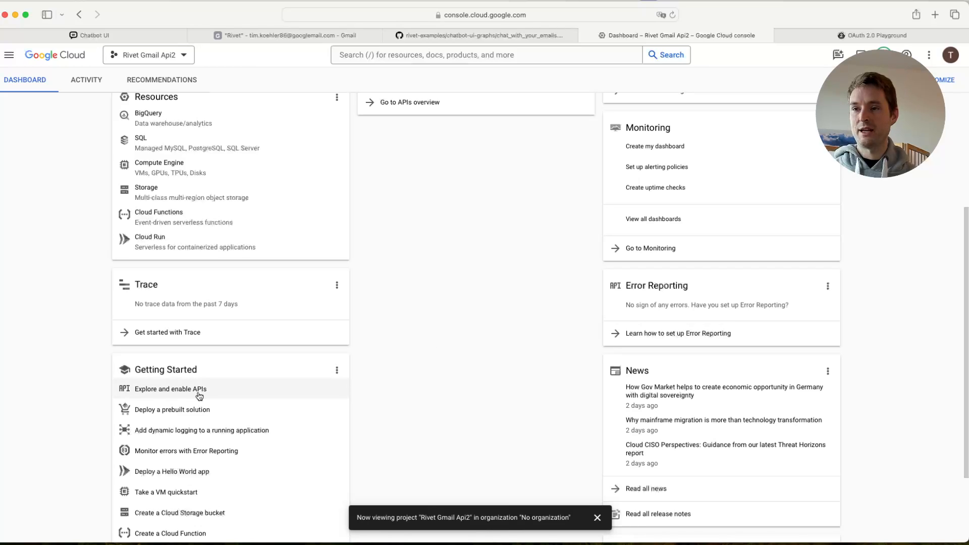
pyautogui.click(178, 389)
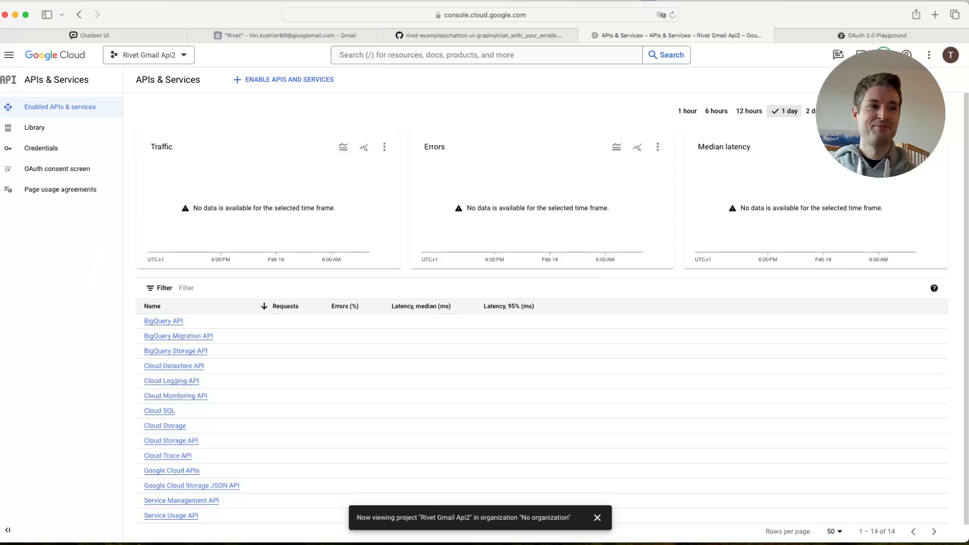
pyautogui.click(301, 88)
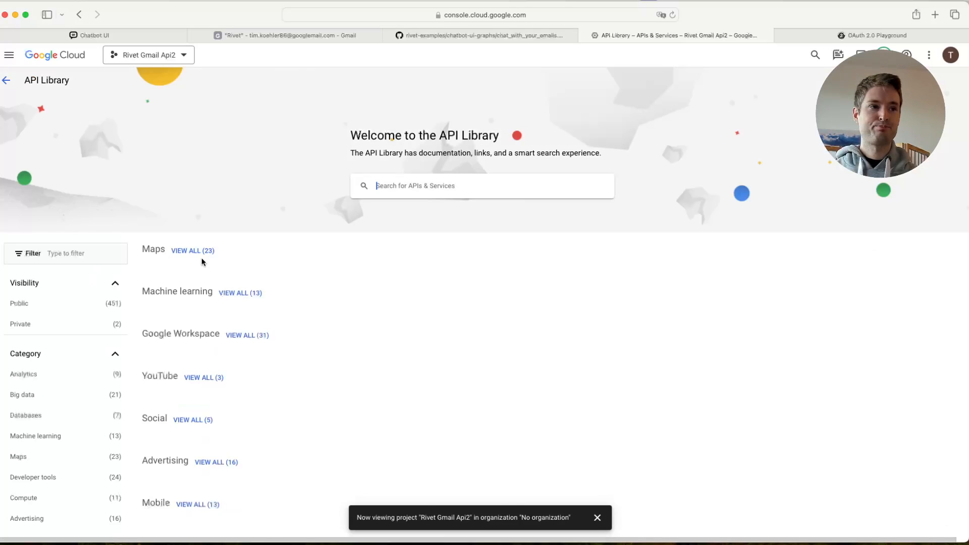
# - Search the API Library for "gmail", enable the Gmail API and open its credentials creation
pyautogui.write('gmail')
pyautogui.press('Return')
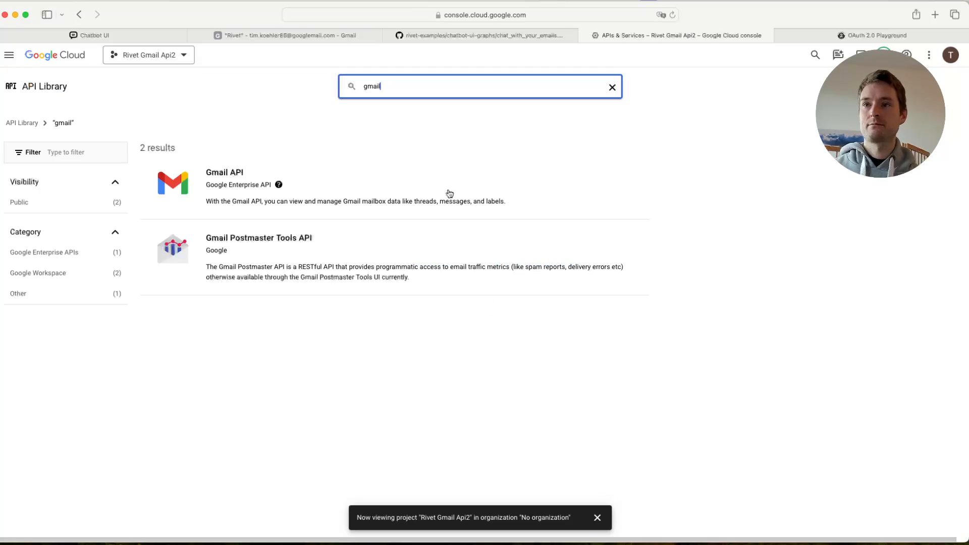
pyautogui.click(214, 174)
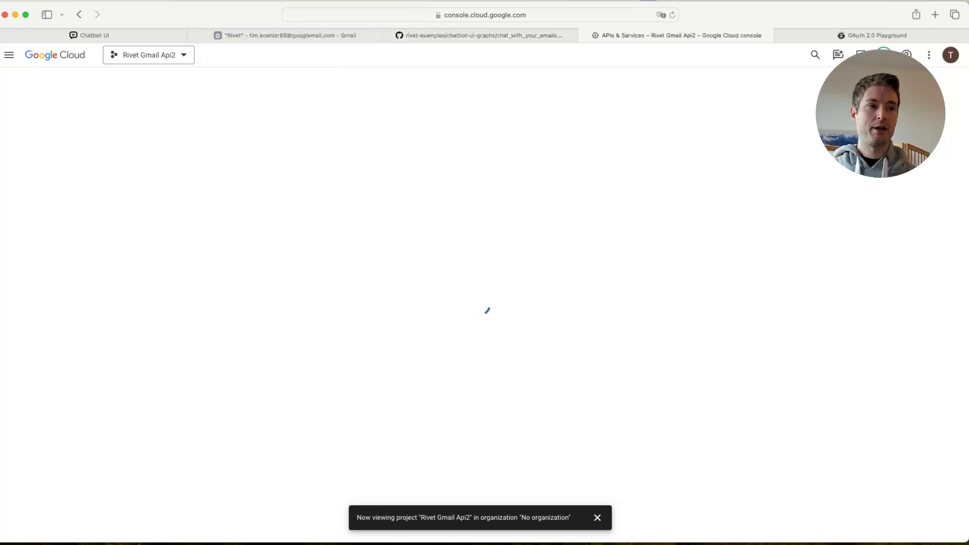
pyautogui.click(107, 186)
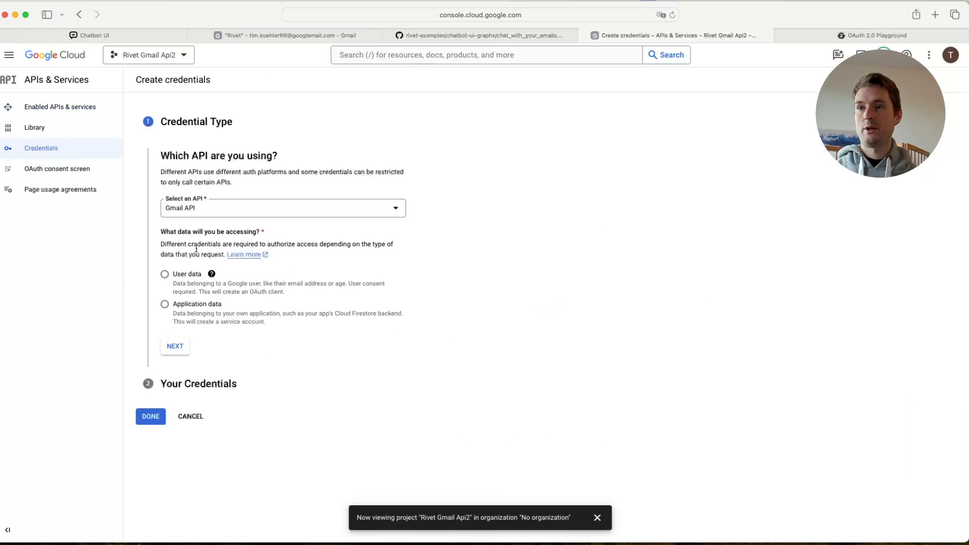
# - Choose User data as the accessed data and fill in the consent screen with app name "Rivet" and the account's support e-mail
pyautogui.click(163, 275)
pyautogui.click(175, 345)
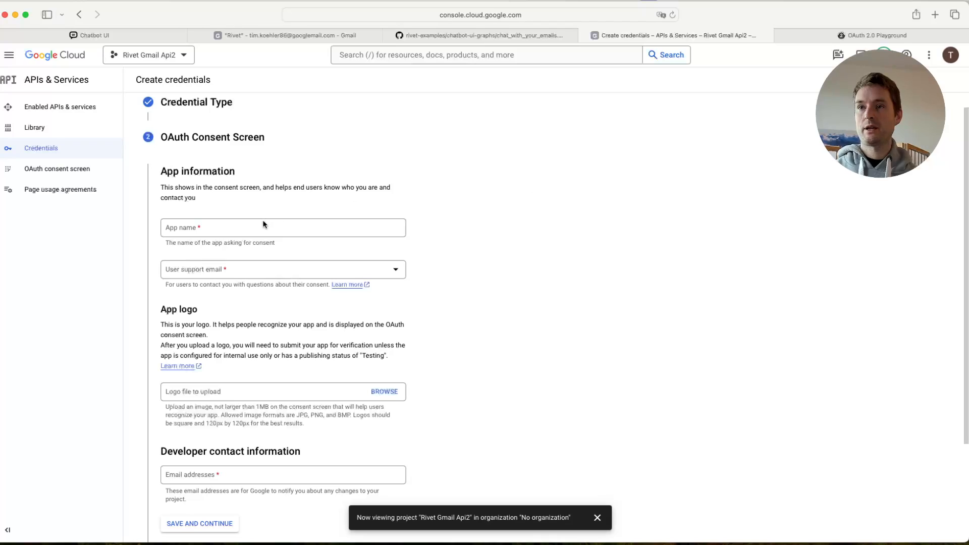
pyautogui.click(270, 227)
pyautogui.write('Rivet')
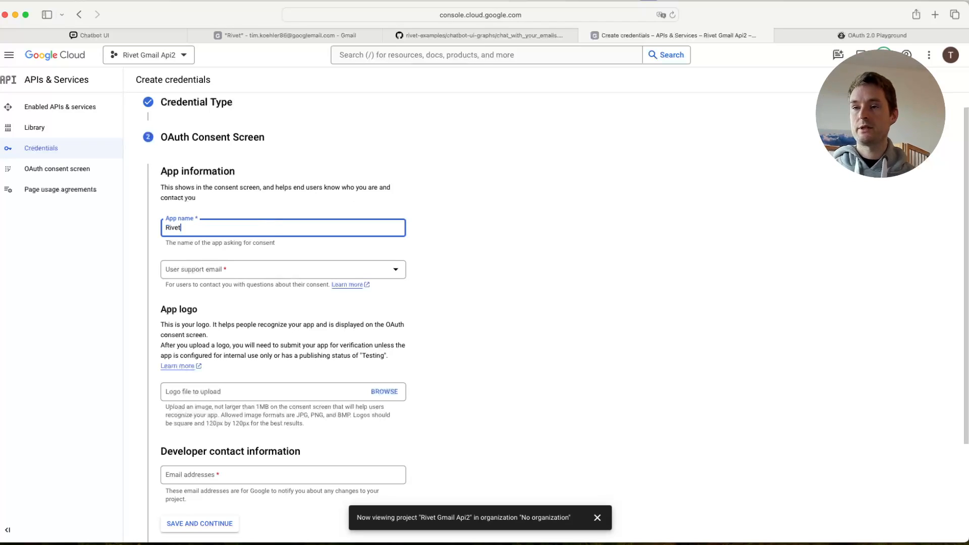
pyautogui.click(488, 245)
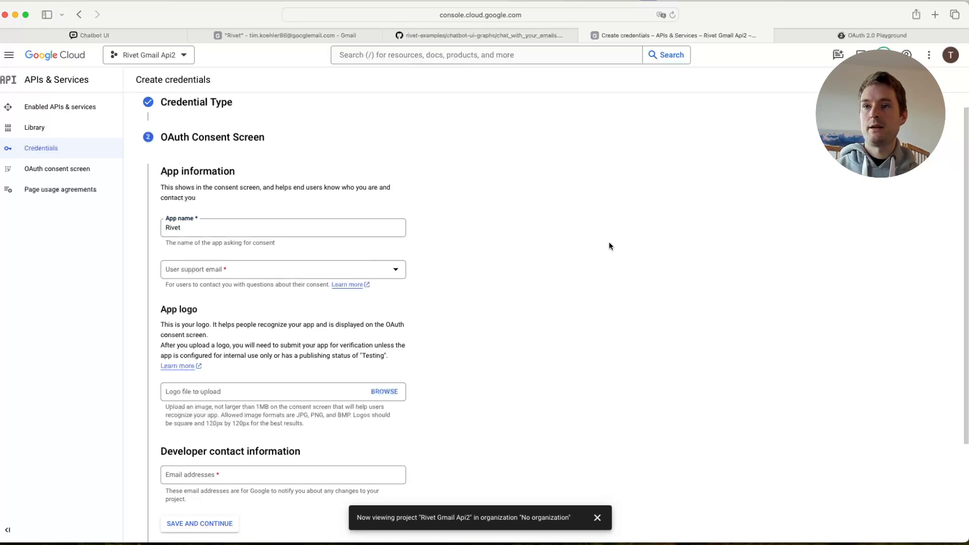
pyautogui.click(248, 277)
pyautogui.click(247, 275)
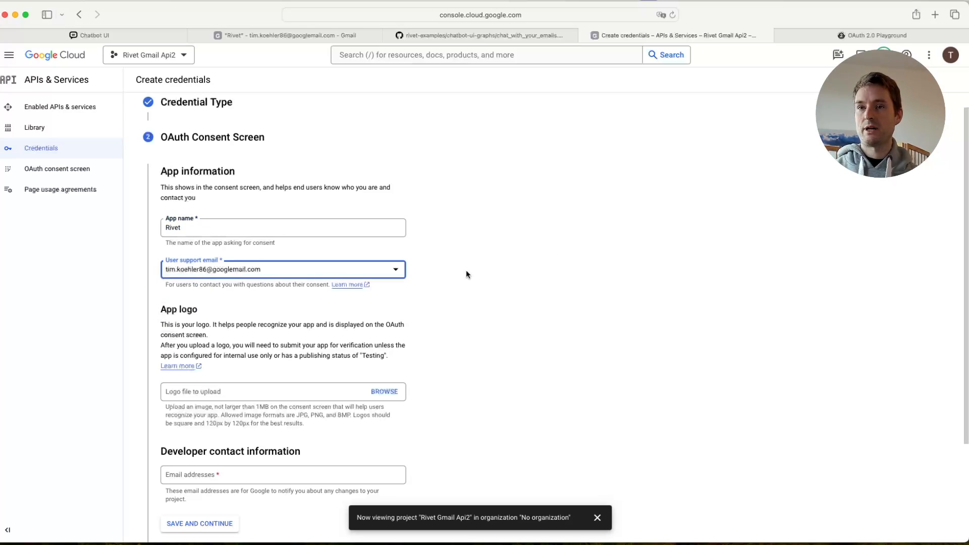
pyautogui.scroll(-3, 493, 281)
pyautogui.click(225, 354)
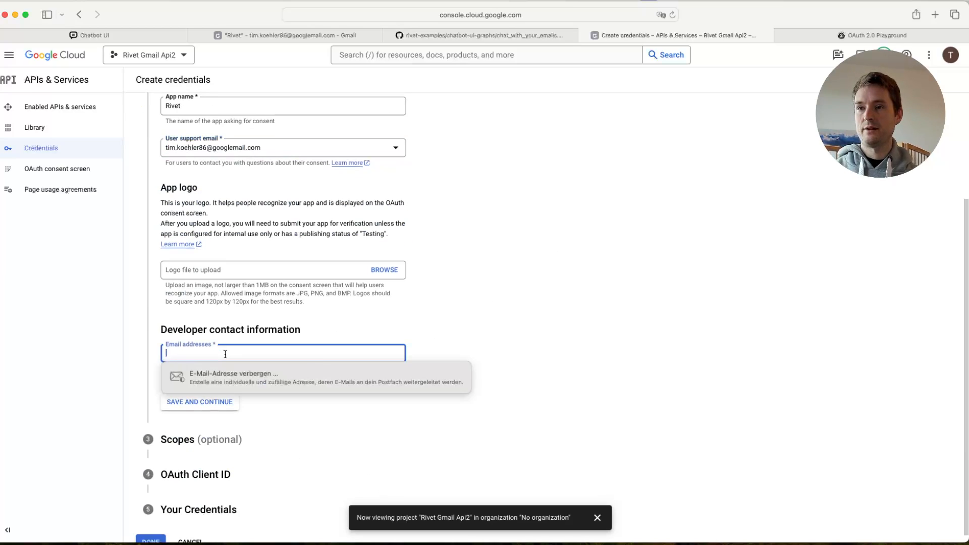
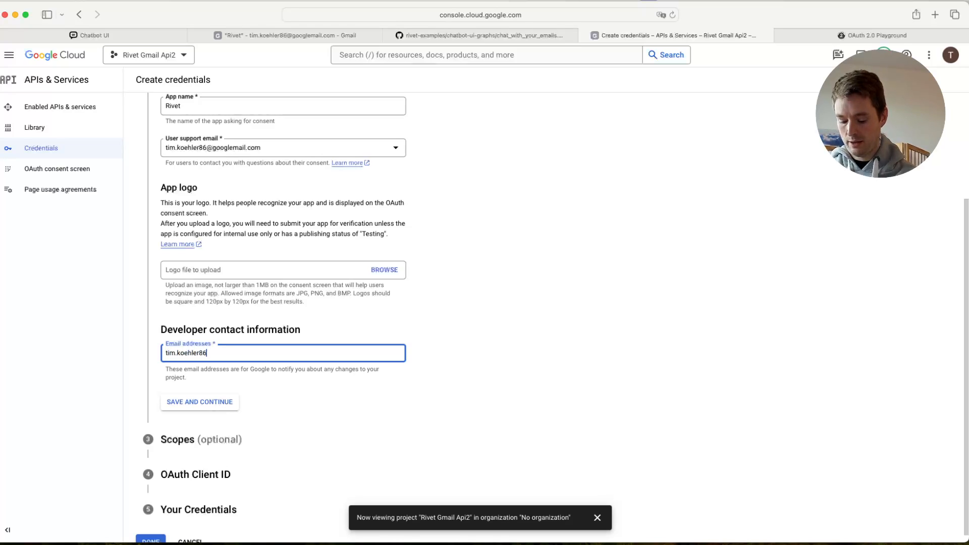
pyautogui.press('super+l')
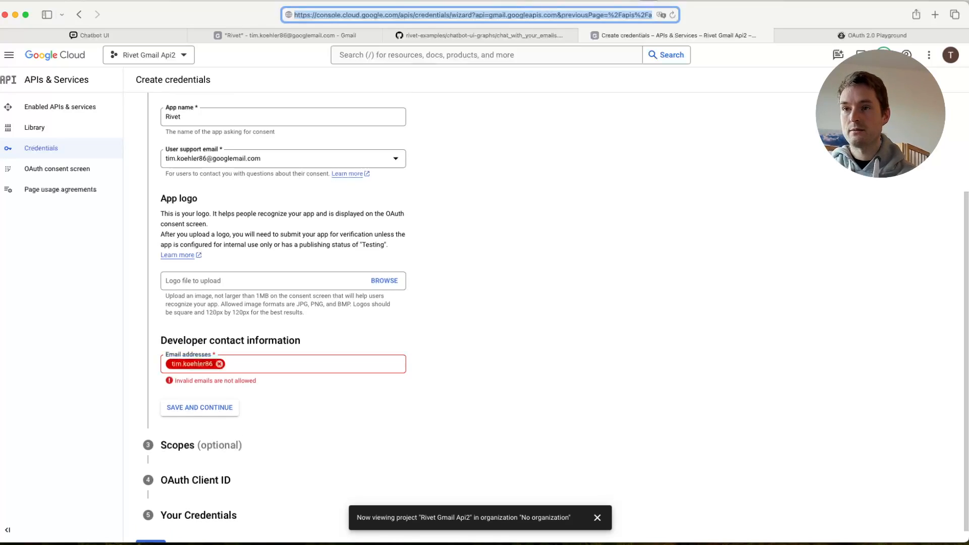
# - Enter the developer's contact e-mail address in the consent screen settings, then save and continue to Scopes
pyautogui.click(224, 369)
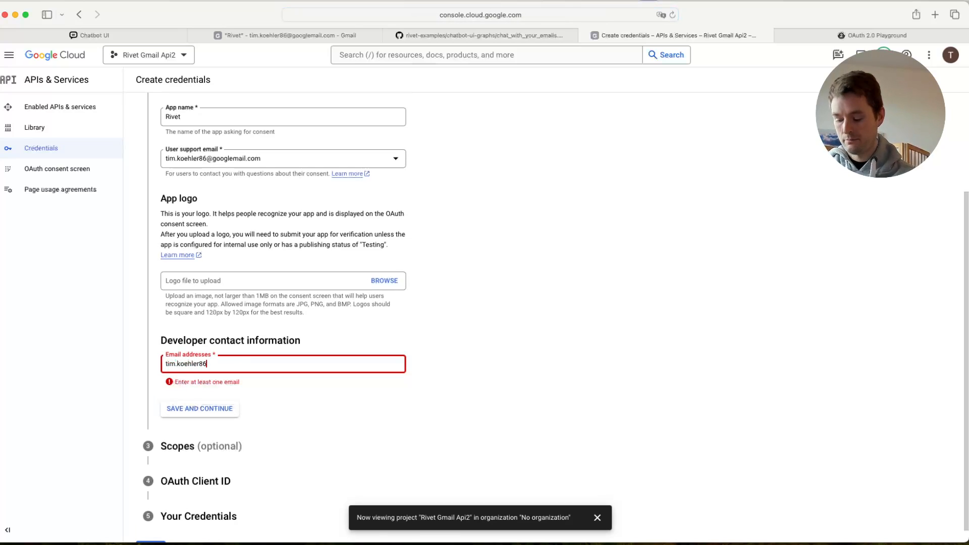
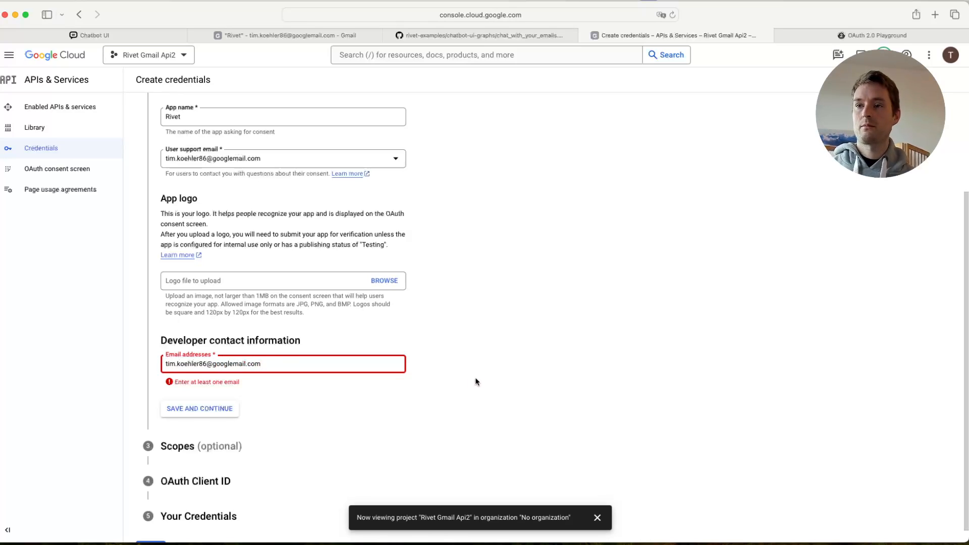
pyautogui.press('Return')
pyautogui.scroll(-1, 486, 373)
pyautogui.click(197, 396)
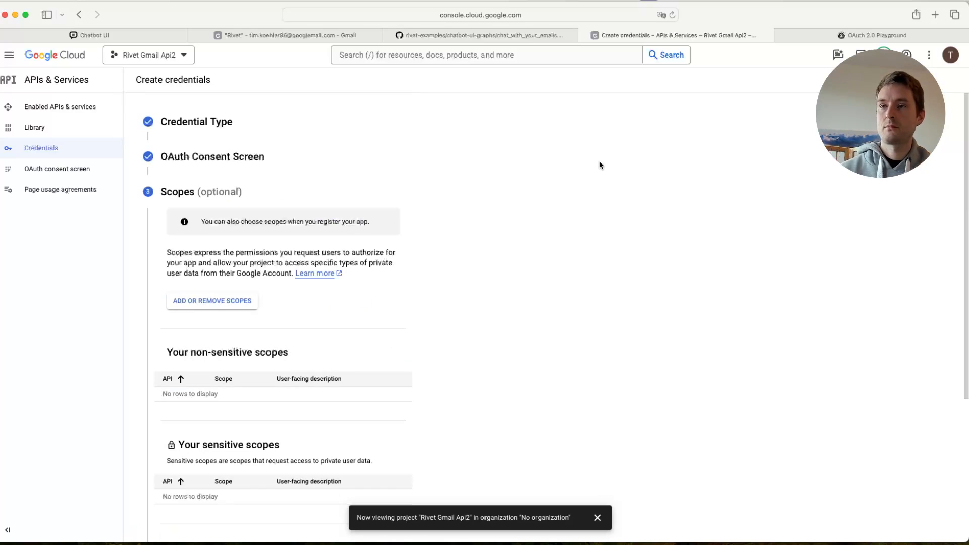
# - Open the scope selection for the credentials and filter the available scopes by "gmail"
pyautogui.click(213, 301)
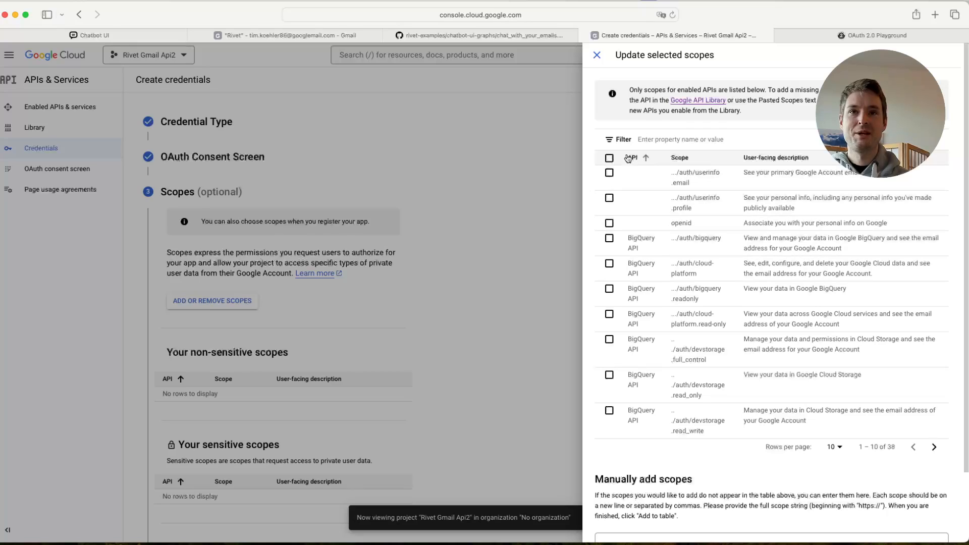
pyautogui.click(709, 141)
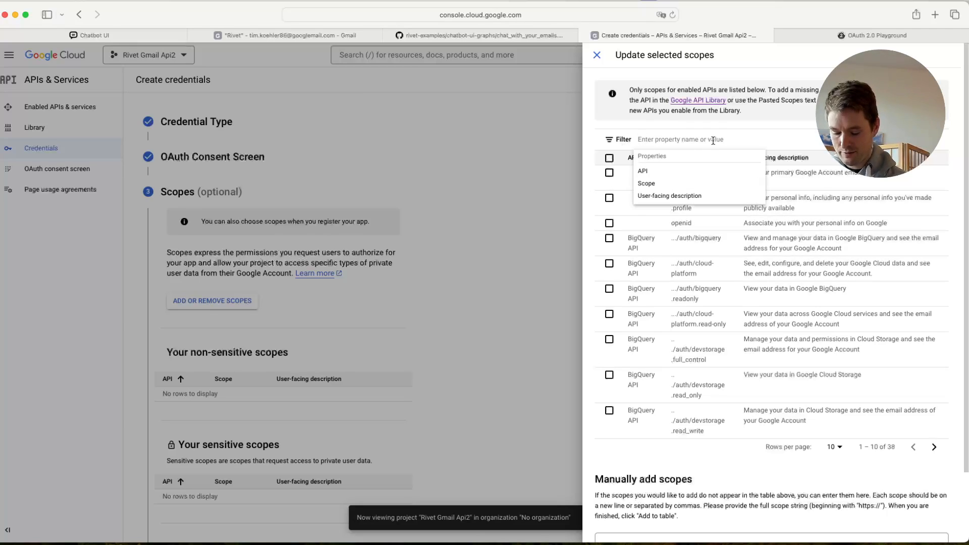
pyautogui.write('gmail')
pyautogui.press('Return')
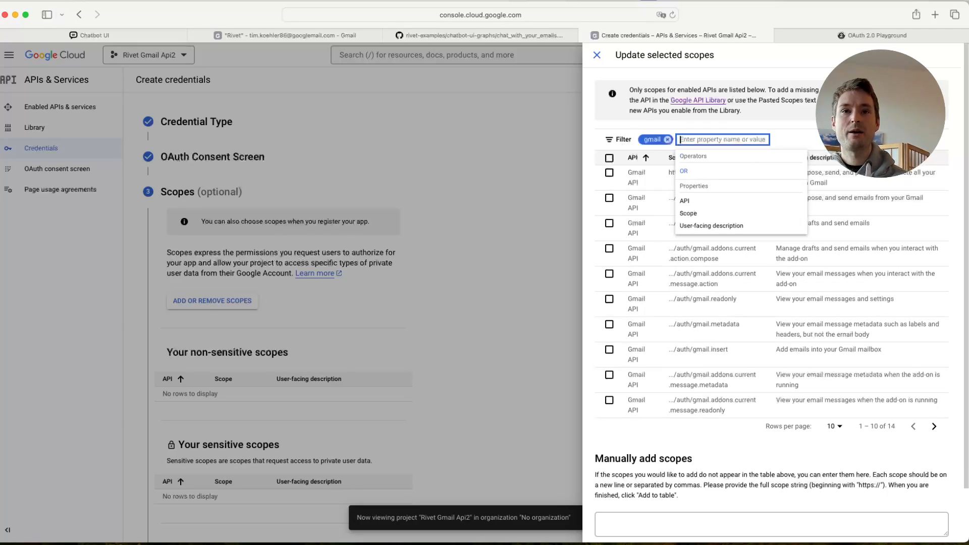
pyautogui.click(809, 132)
pyautogui.click(718, 432)
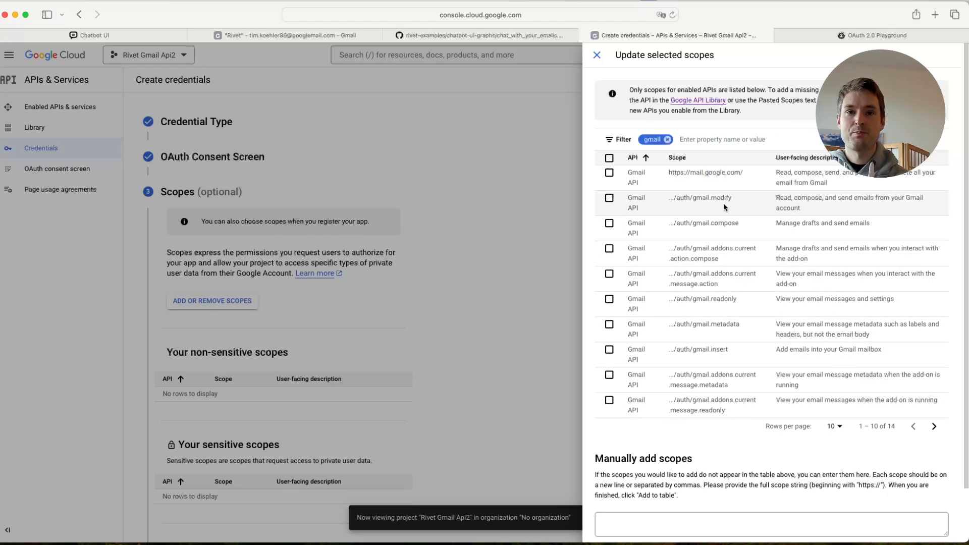
# - Select the .../auth/gmail.readonly and .../auth/gmail.modify scopes, update the selection and save it to continue to OAuth Client ID
pyautogui.click(610, 300)
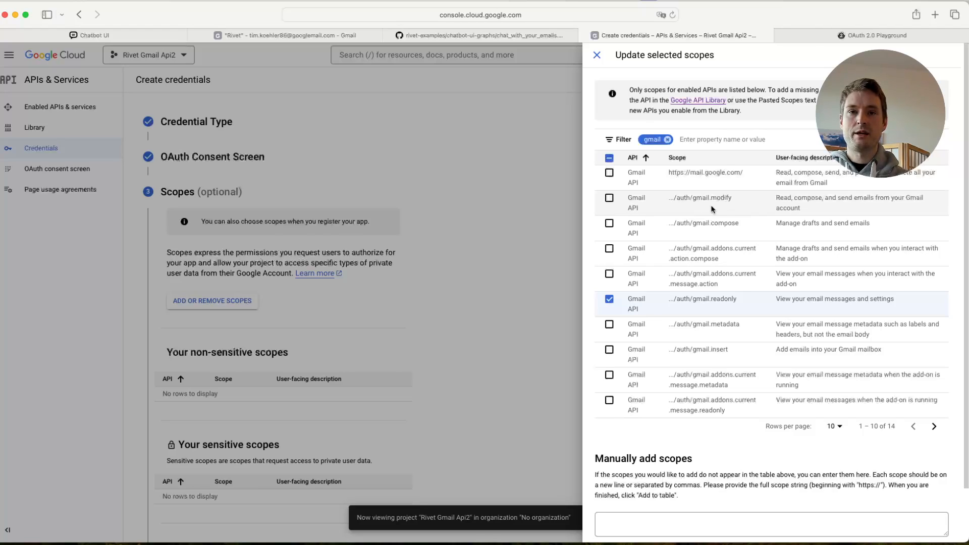
pyautogui.click(610, 200)
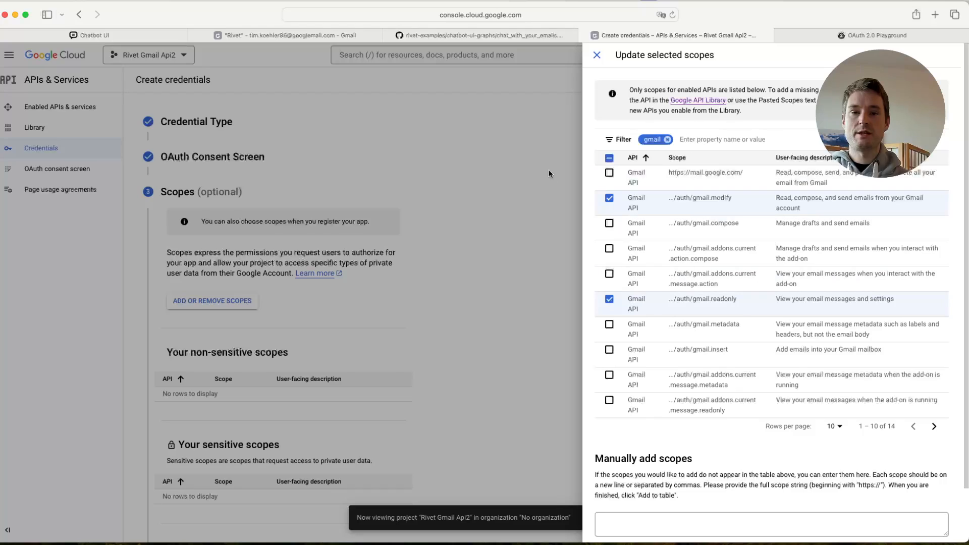
pyautogui.click(933, 426)
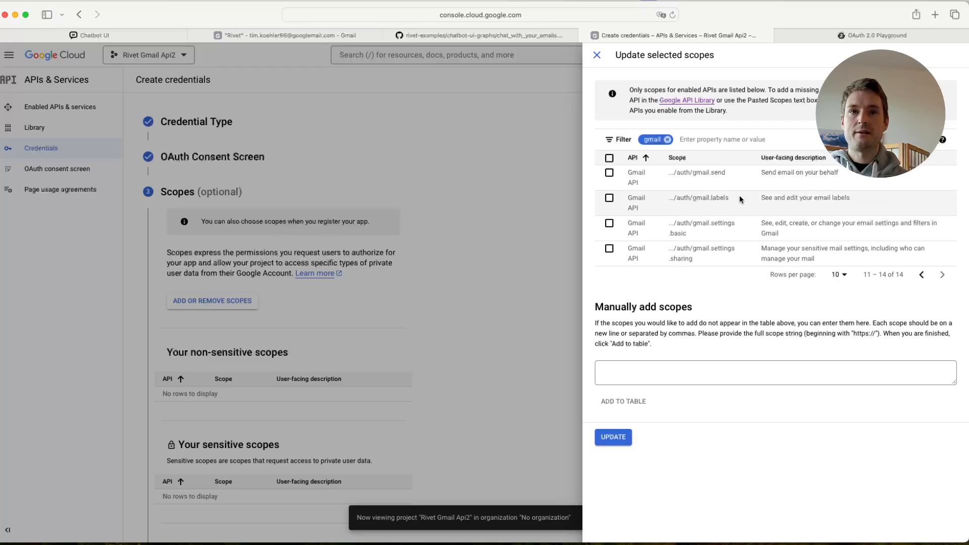
pyautogui.click(921, 275)
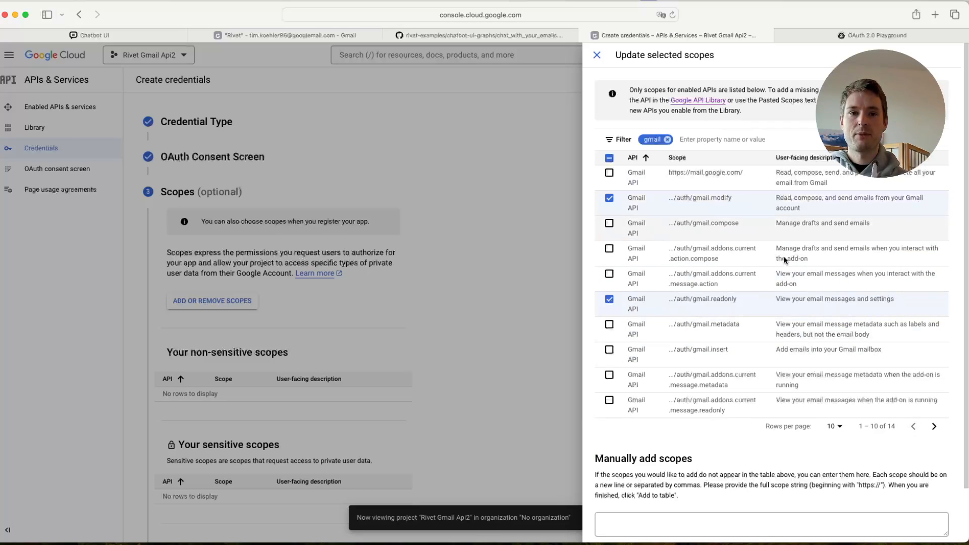
pyautogui.scroll(-3, 747, 328)
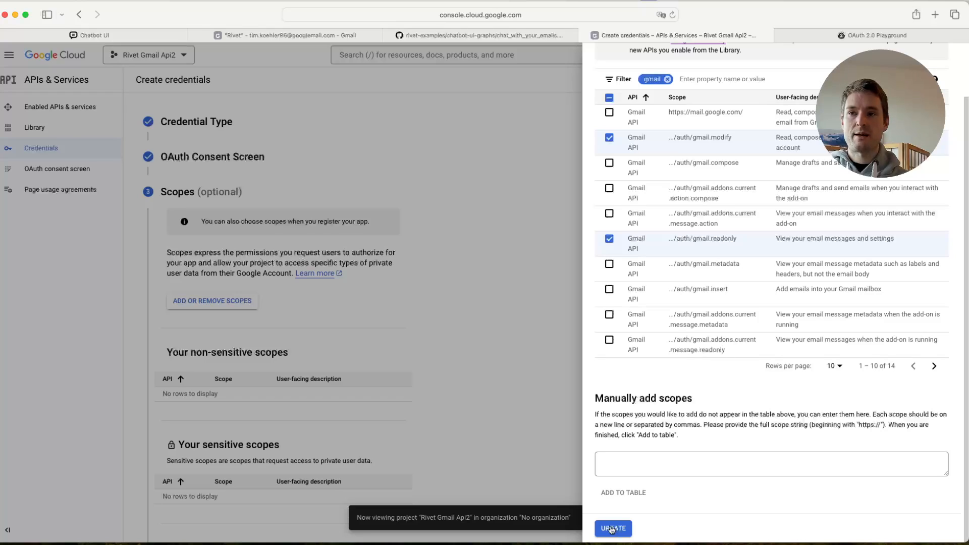
pyautogui.click(611, 529)
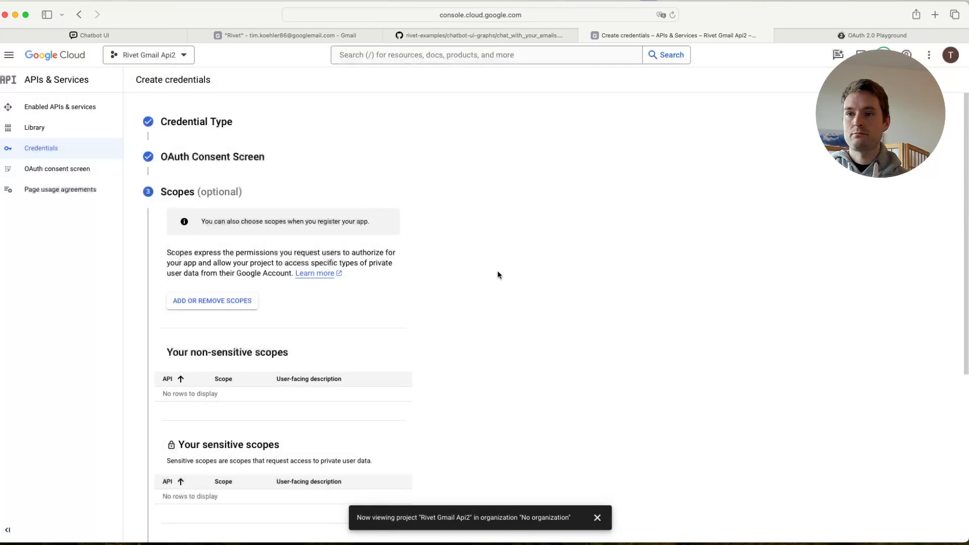
pyautogui.scroll(-5, 529, 232)
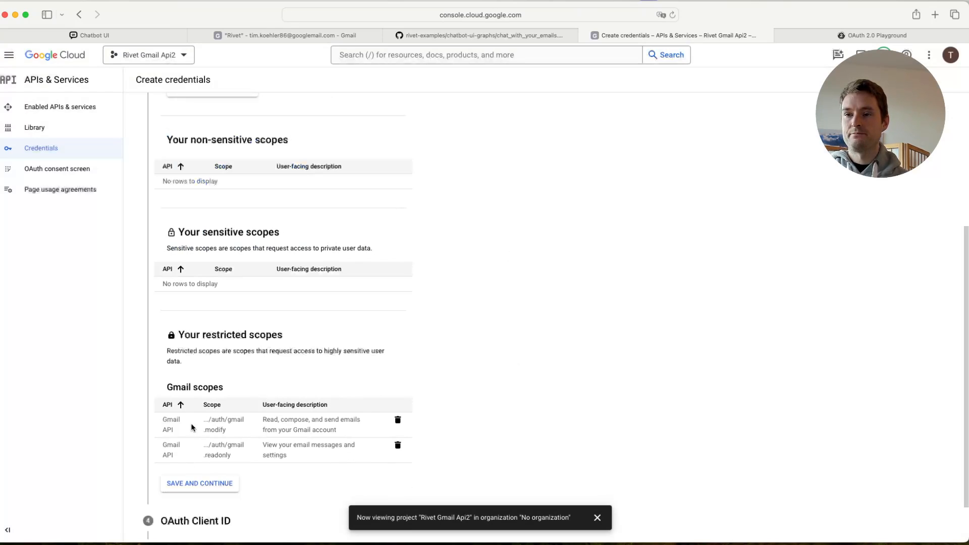
pyautogui.scroll(-2, 451, 266)
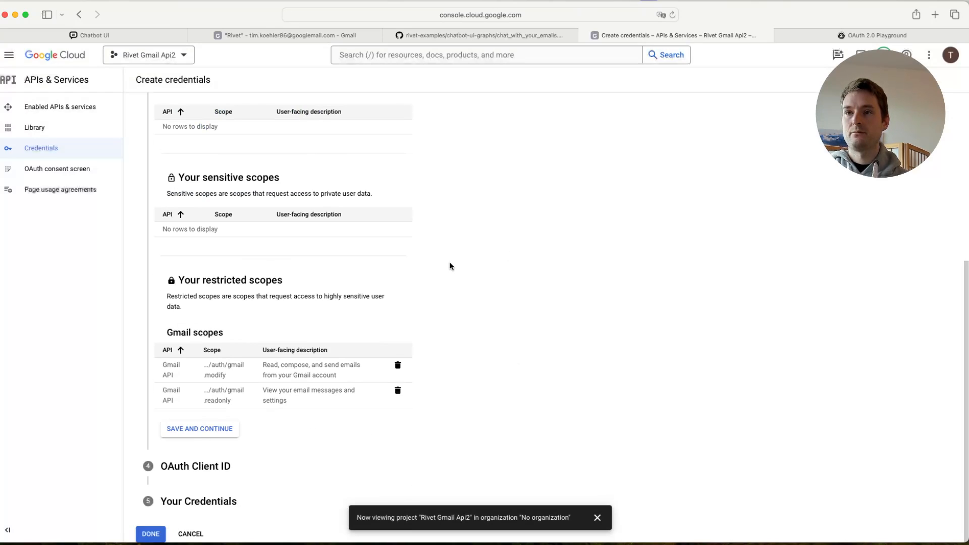
pyautogui.click(200, 428)
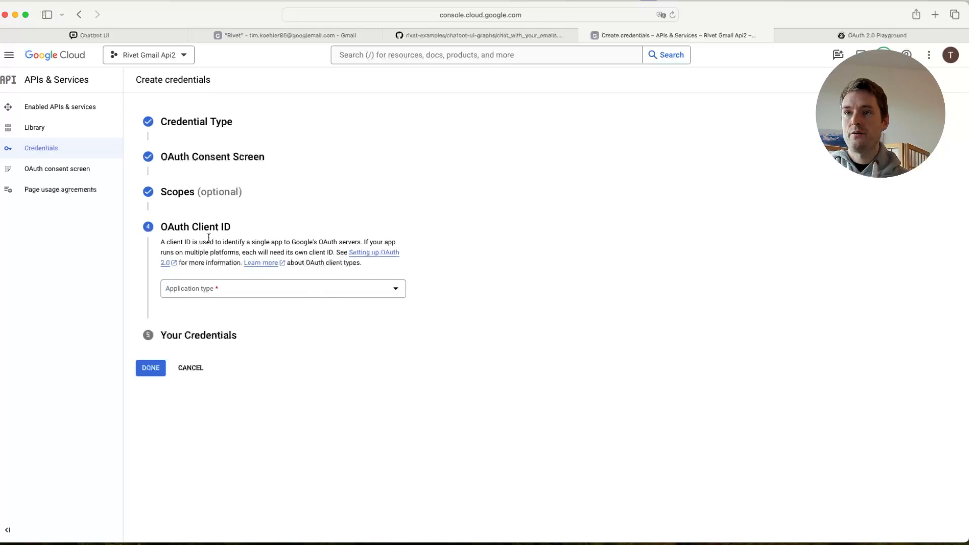
# - Set the OAuth client's application type to Web application and name it "Rivet"
pyautogui.click(338, 293)
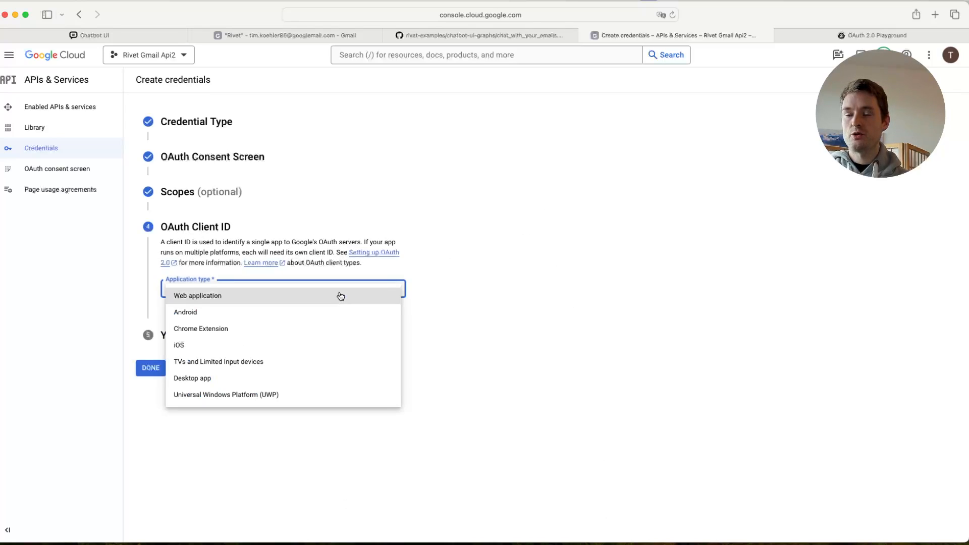
pyautogui.click(218, 302)
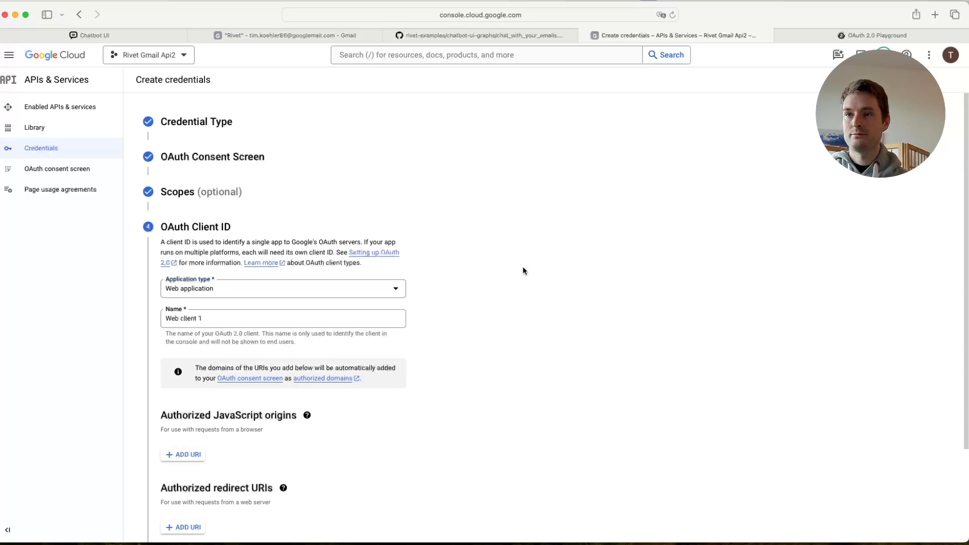
pyautogui.scroll(-2, 365, 232)
pyautogui.tripleClick(235, 230)
pyautogui.write('Rivet')
pyautogui.click(524, 328)
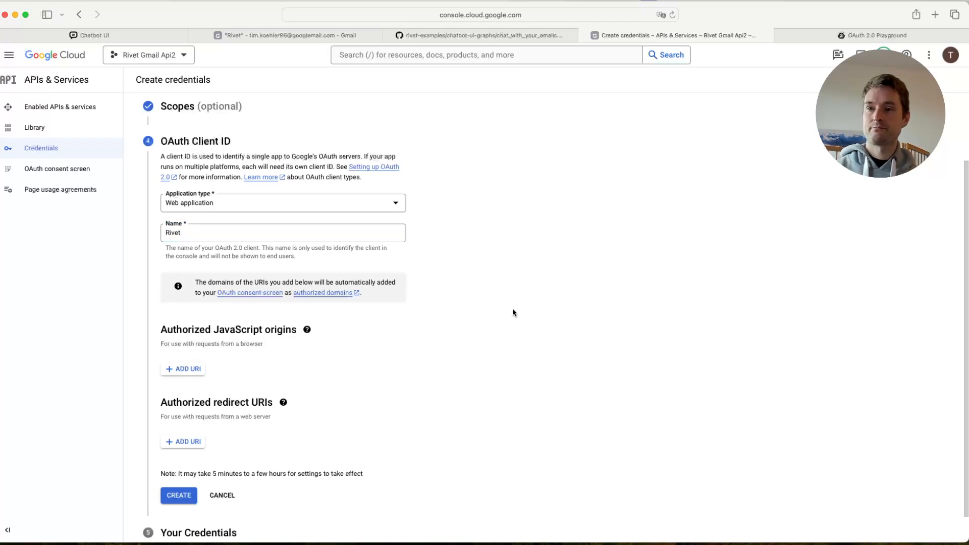
pyautogui.scroll(-1, 475, 251)
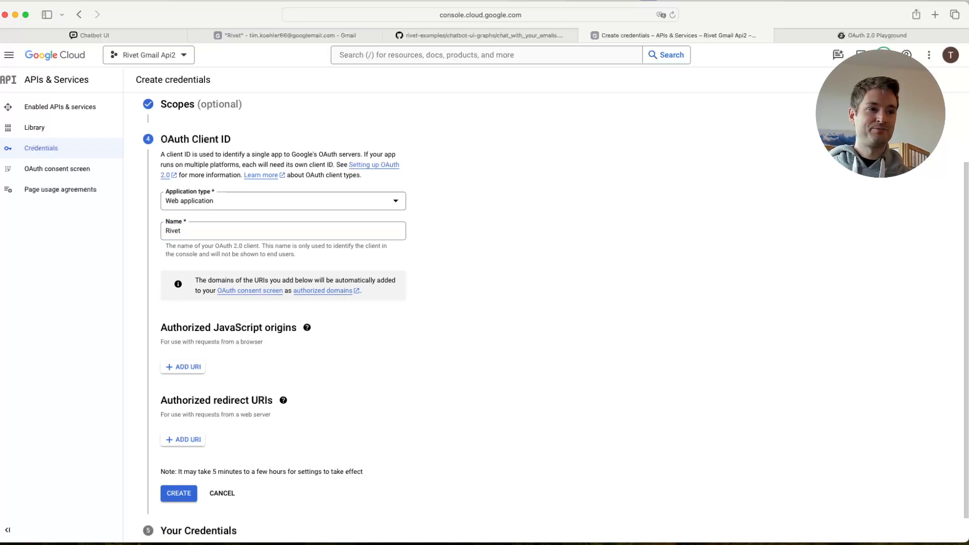
pyautogui.press('super+Tab')
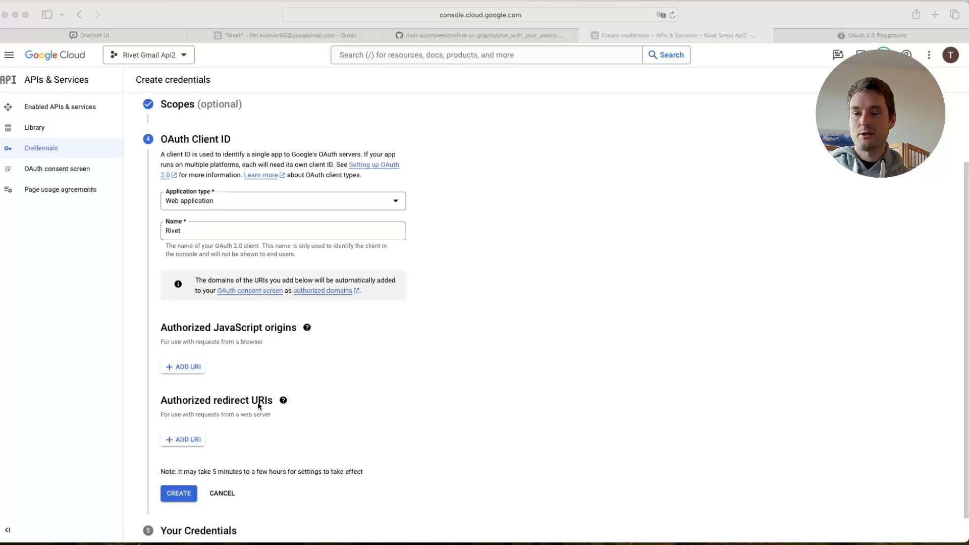
pyautogui.click(170, 442)
pyautogui.click(171, 442)
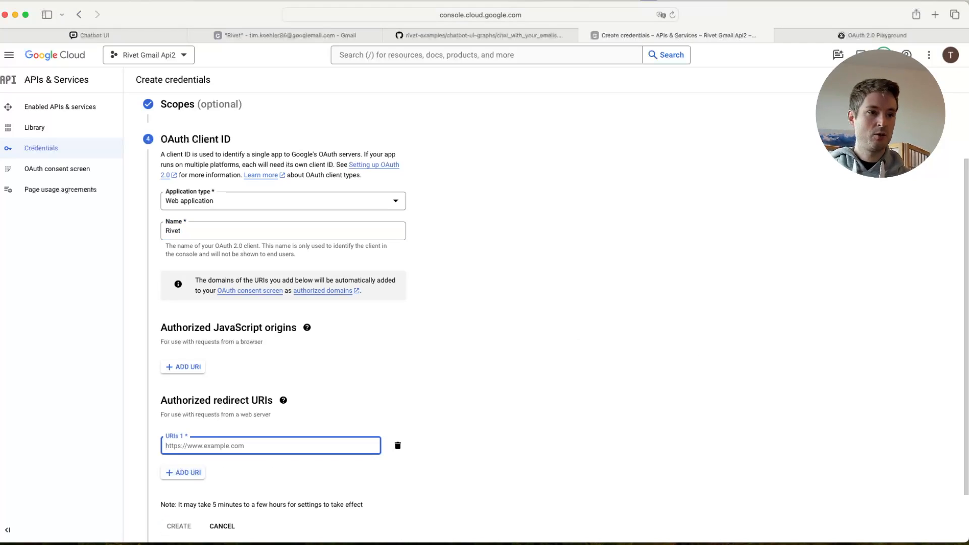
pyautogui.press('super+Tab')
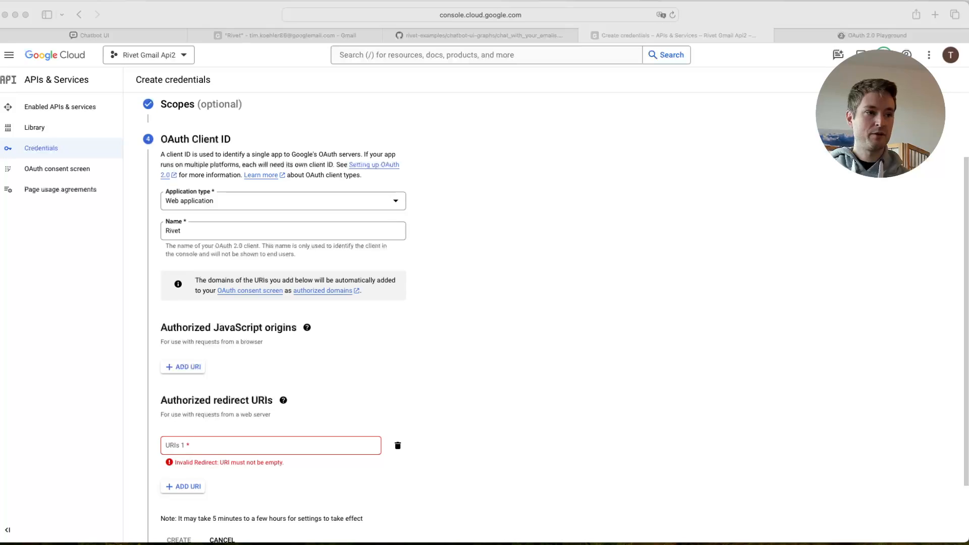
pyautogui.click(251, 445)
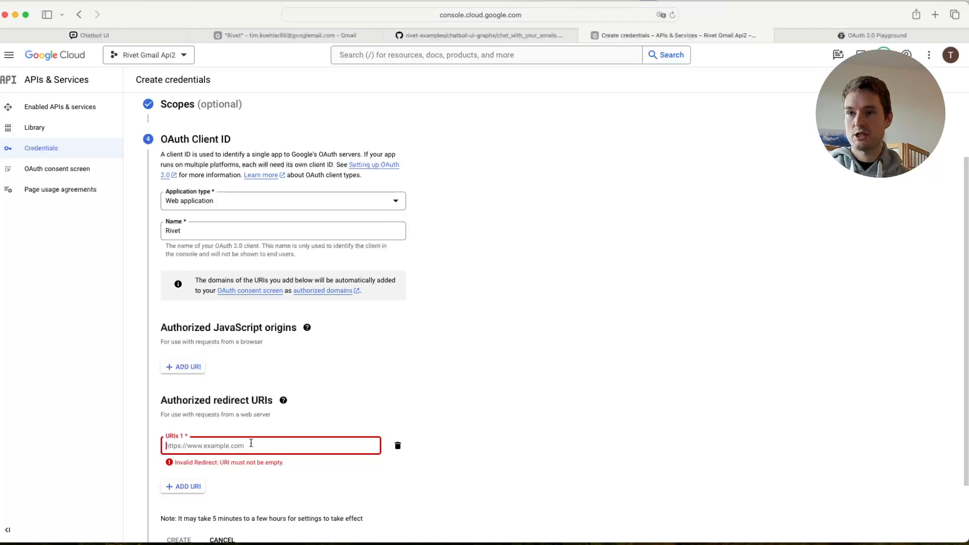
pyautogui.write('https://developers.google.com/oauthplayground')
pyautogui.click(465, 360)
pyautogui.scroll(-2, 468, 334)
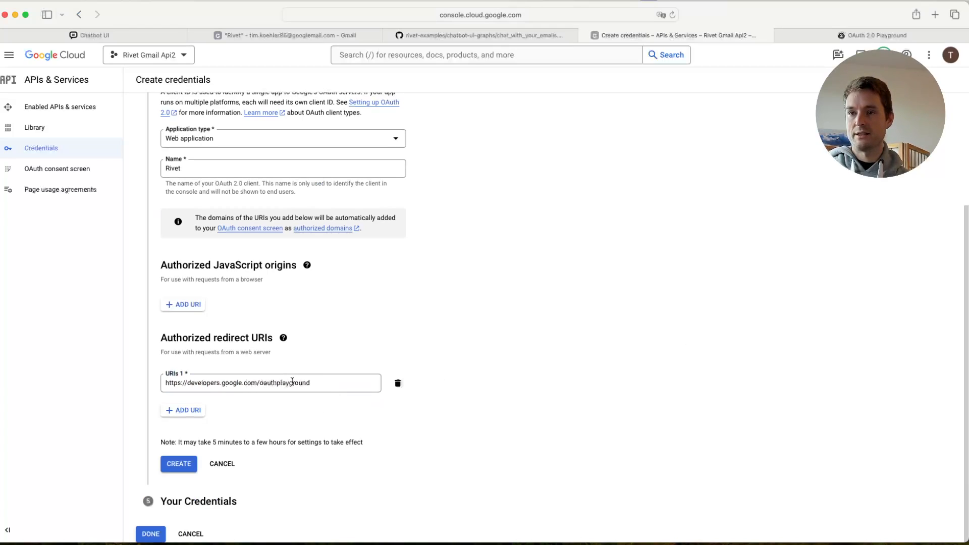
pyautogui.click(172, 468)
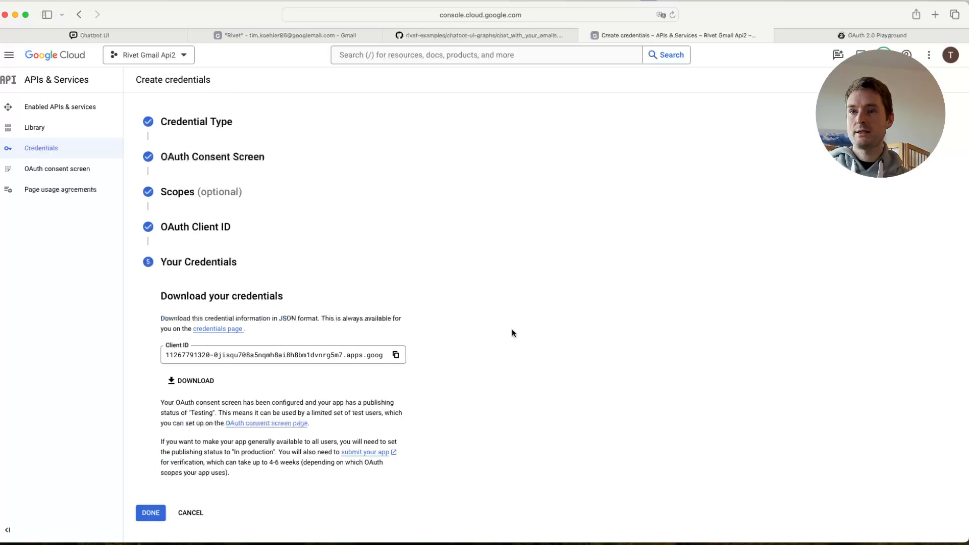
pyautogui.click(147, 513)
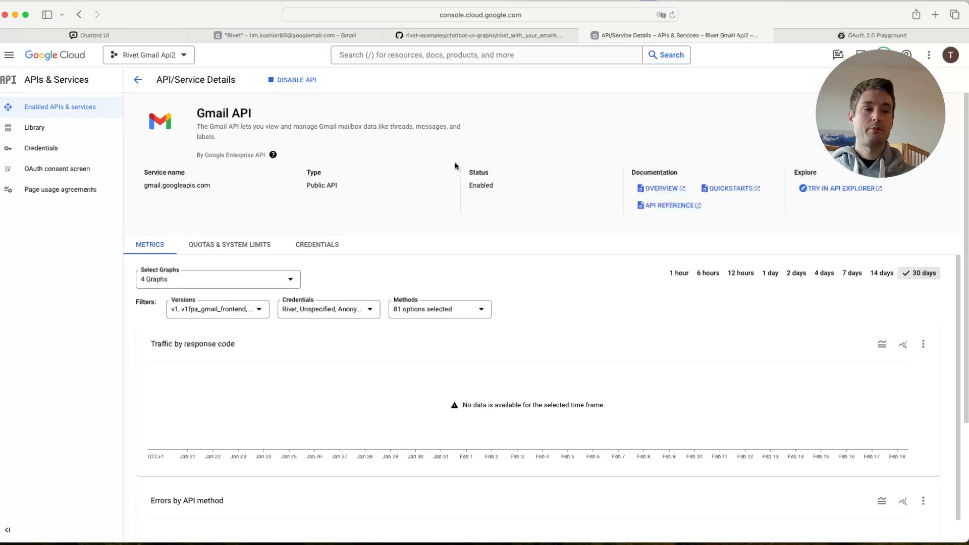
# - Open the project's Credentials page in a separate browser tab and go to the OAuth consent screen in the current one
pyautogui.keyDown('super'); pyautogui.click(60, 152); pyautogui.keyUp('super')
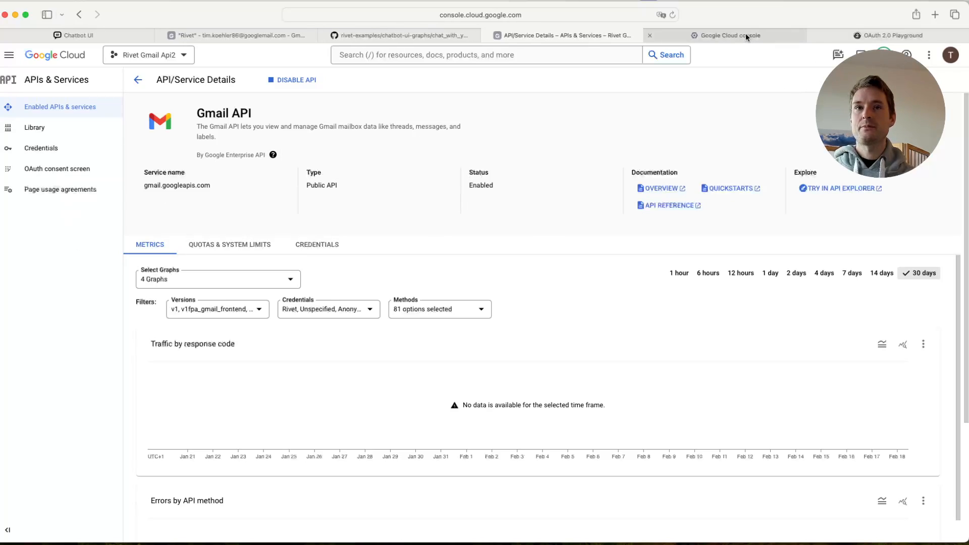
pyautogui.click(7, 56)
pyautogui.moveTo(83, 85)
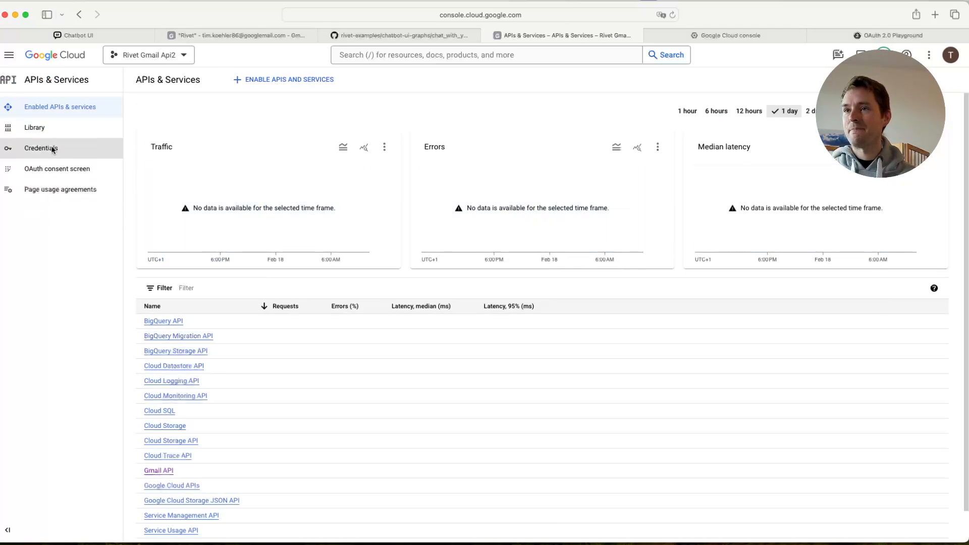
pyautogui.click(46, 170)
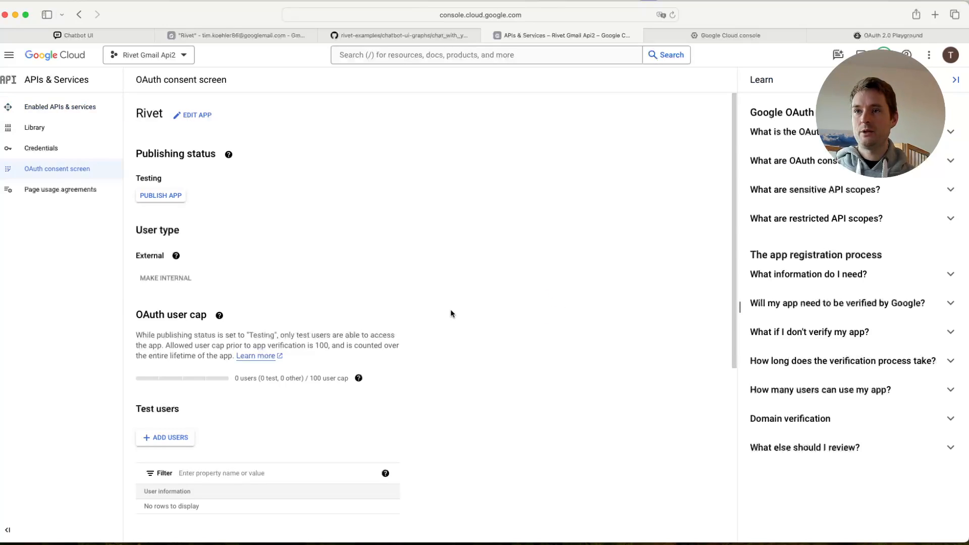
# - Read the help explanation of the app's publishing status on the OAuth consent screen
pyautogui.scroll(-1, 450, 313)
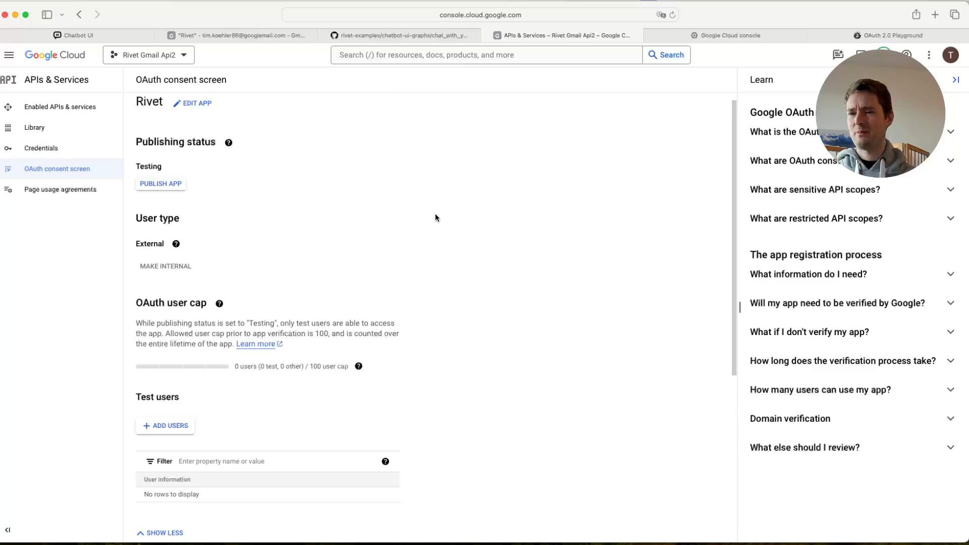
pyautogui.click(229, 144)
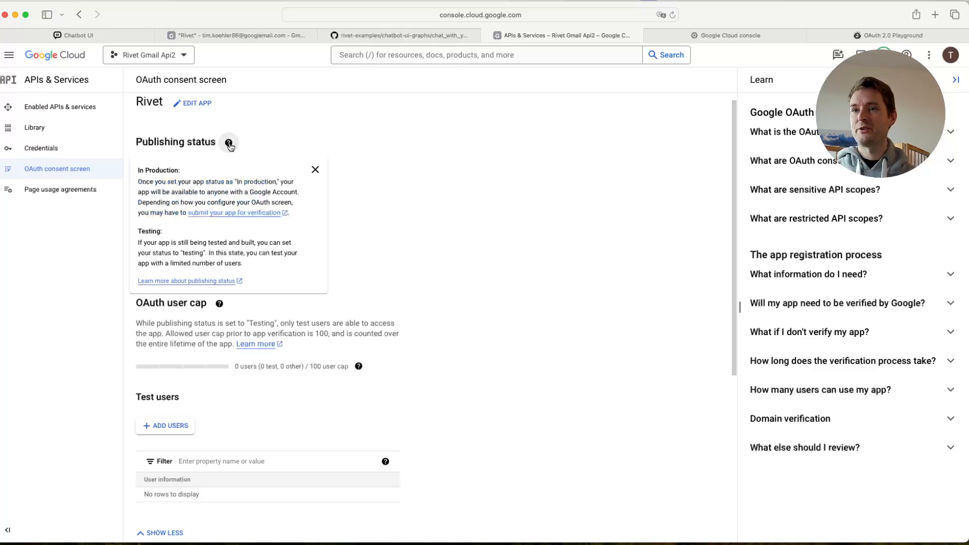
pyautogui.click(383, 232)
# - Add the account owner's e-mail address as a test user on the OAuth consent screen and save it
pyautogui.click(151, 427)
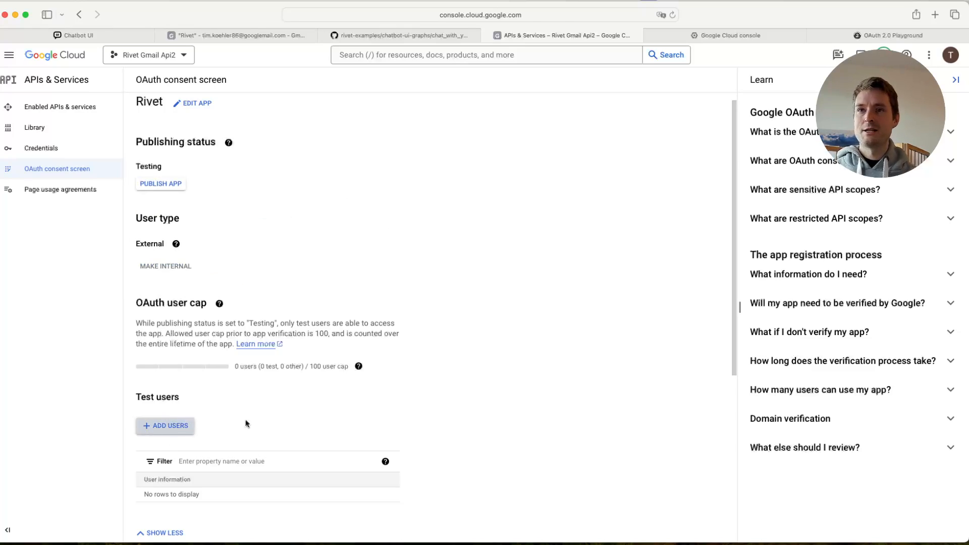
pyautogui.click(698, 146)
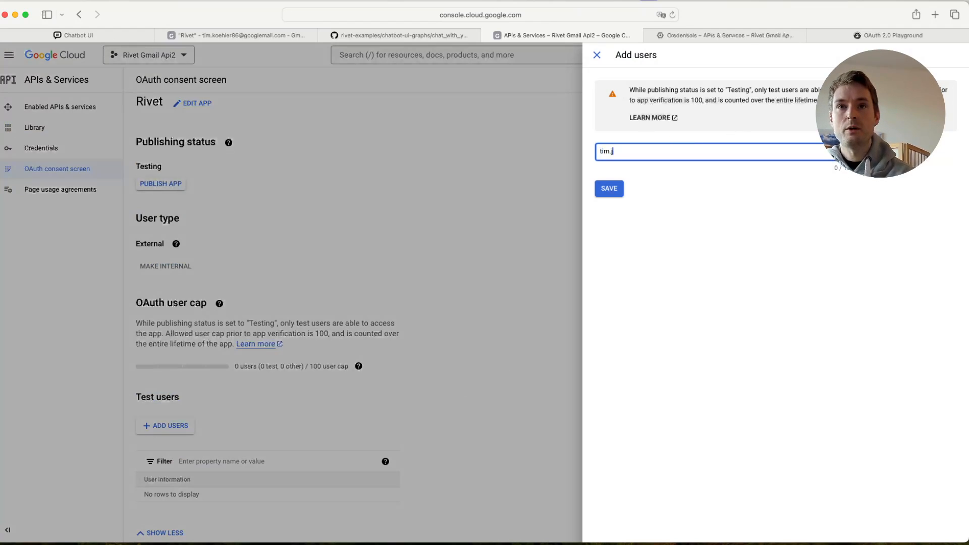
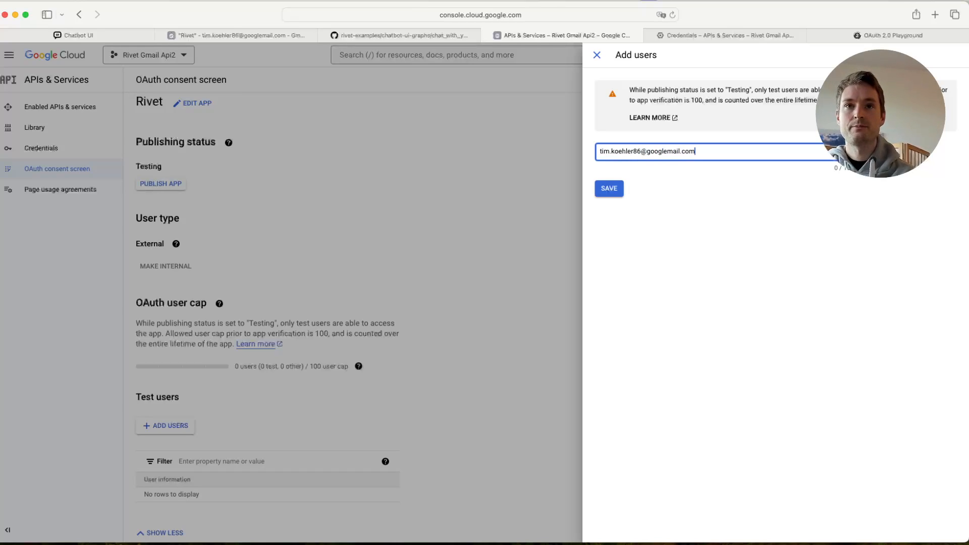
pyautogui.press('Return')
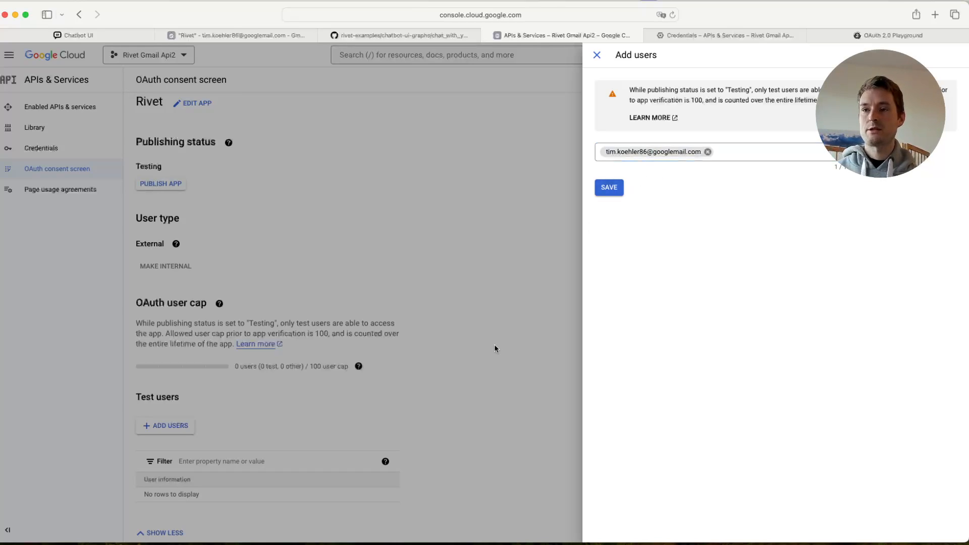
pyautogui.click(598, 192)
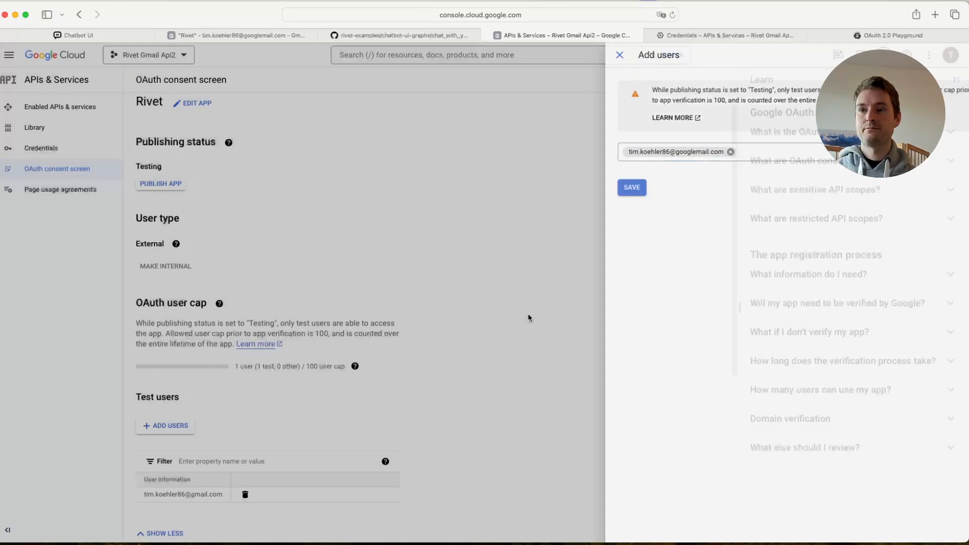
pyautogui.scroll(-5, 439, 293)
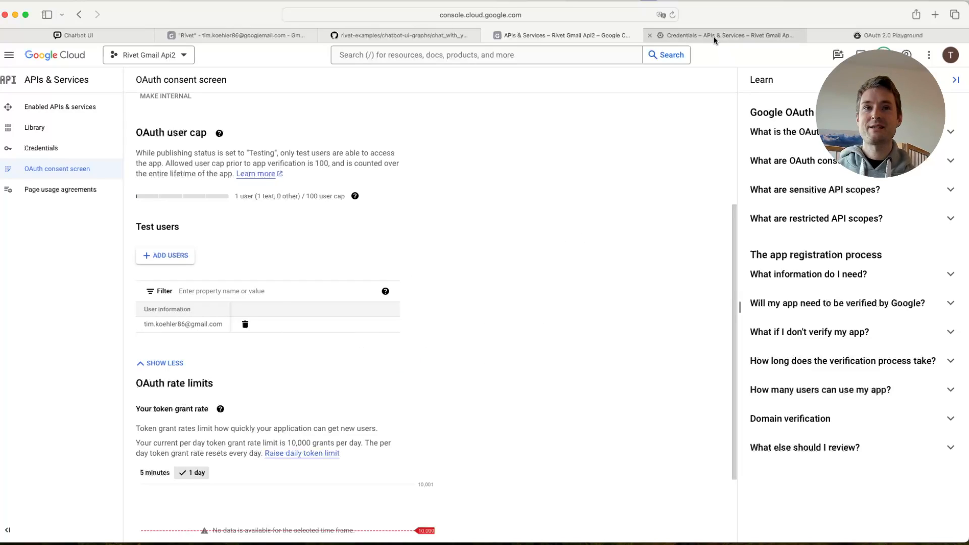
# - Switch to the OAuth 2.0 Playground, place its tab before the Credentials tab, and enable using your own OAuth credentials in its configuration
pyautogui.click(878, 39)
pyautogui.moveTo(878, 39); pyautogui.dragTo(740, 38)
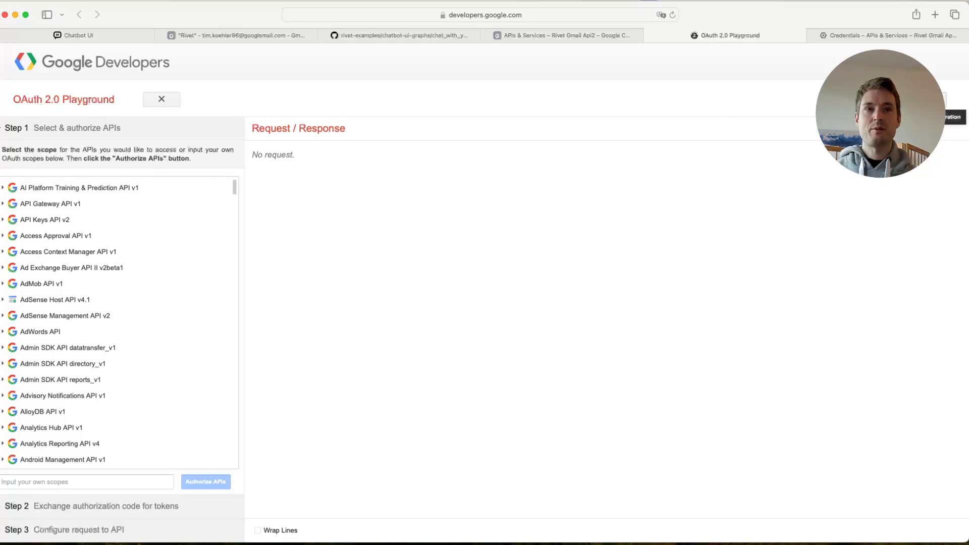
pyautogui.click(944, 101)
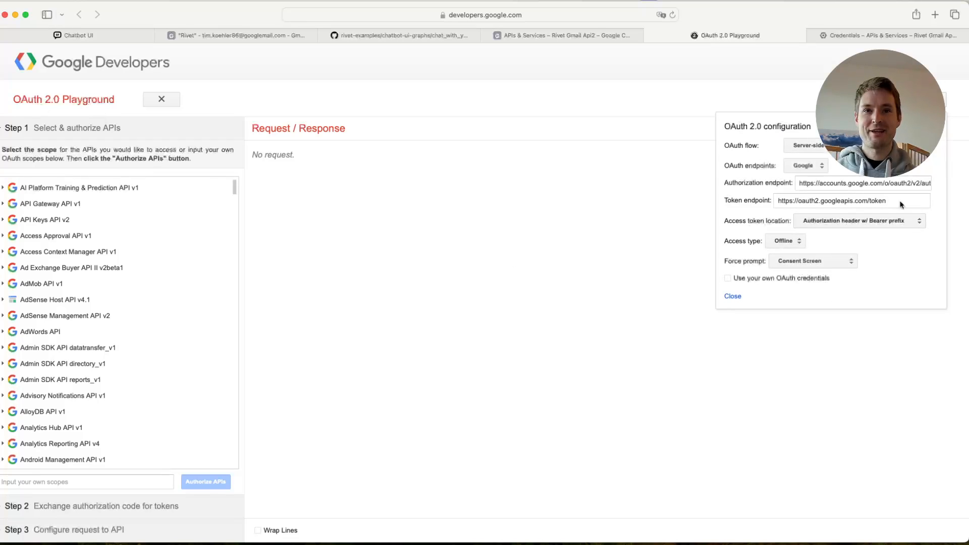
pyautogui.click(729, 280)
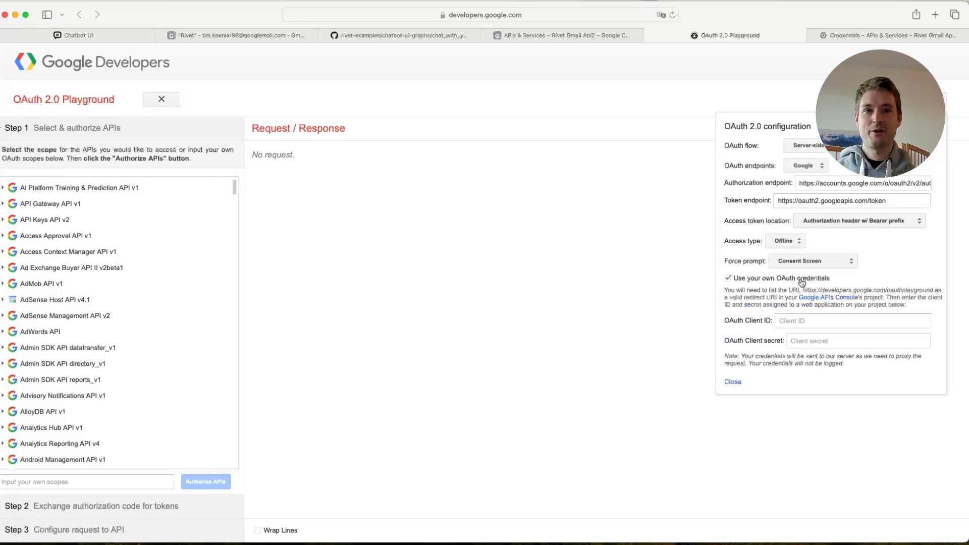
# - Copy the client ID from the Rivet OAuth client's details and paste it as the Playground's OAuth Client ID
pyautogui.click(856, 36)
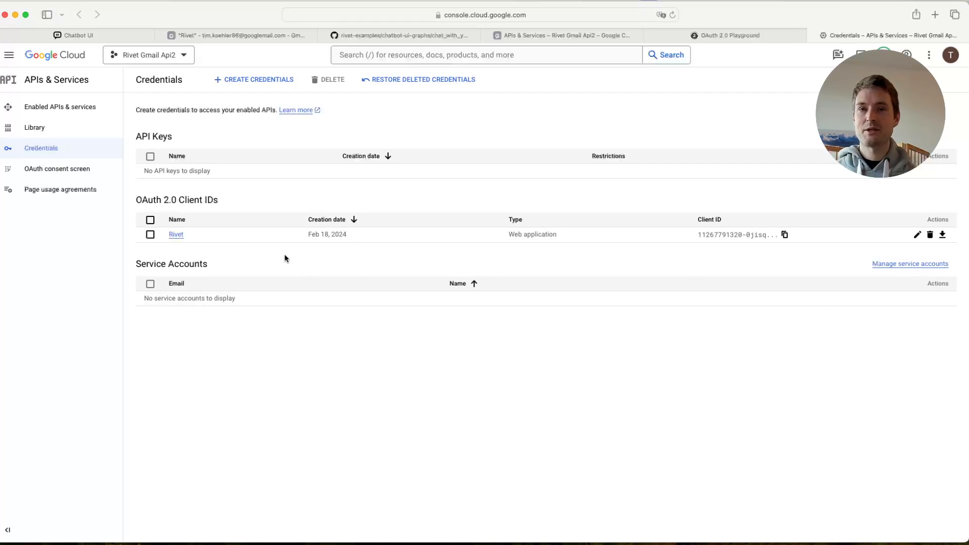
pyautogui.click(174, 235)
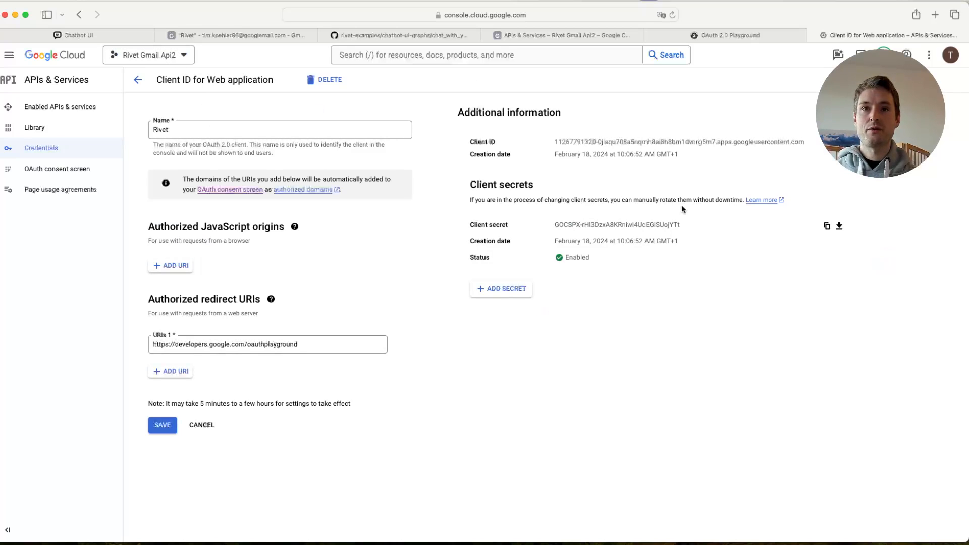
pyautogui.moveTo(554, 142); pyautogui.dragTo(806, 143)
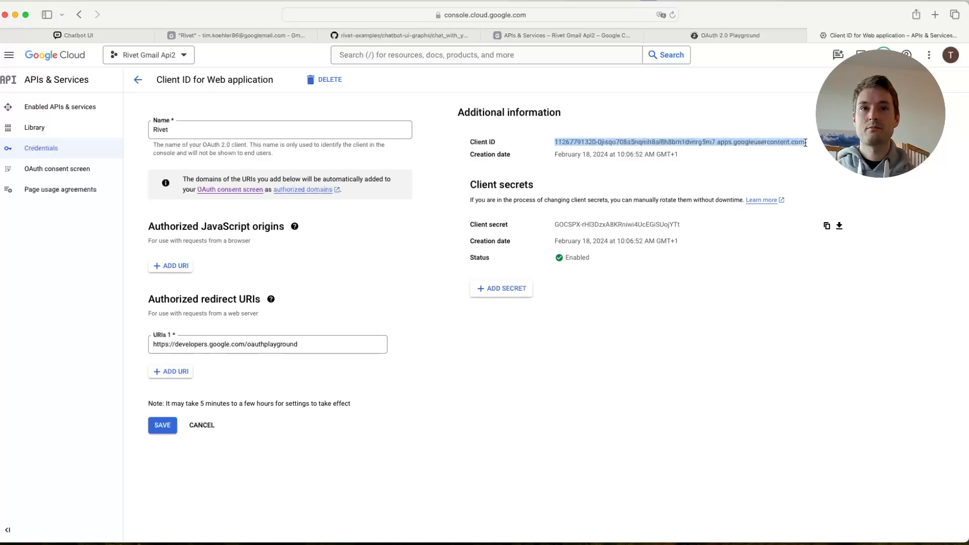
pyautogui.click(739, 32)
pyautogui.click(853, 321)
pyautogui.press('cmd+v')
# - Copy the Rivet client's secret, paste it as the Playground's OAuth Client secret and close the configuration
pyautogui.click(830, 33)
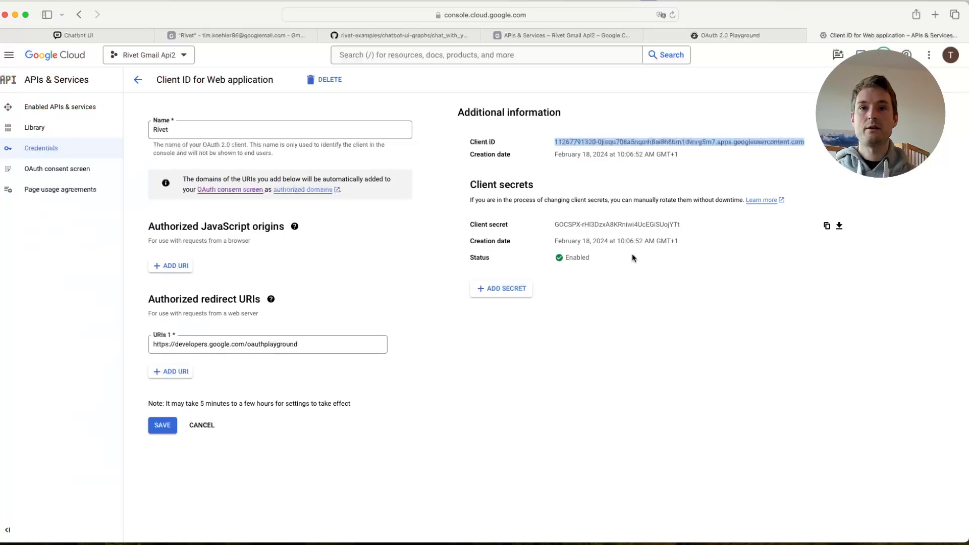
pyautogui.click(681, 240)
pyautogui.click(828, 227)
pyautogui.click(727, 34)
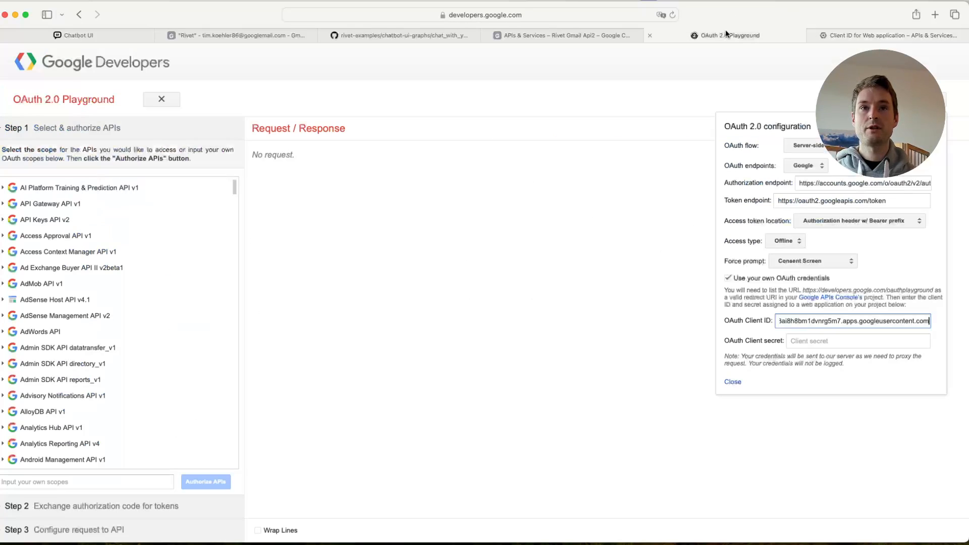
pyautogui.click(825, 341)
pyautogui.press('cmd+v')
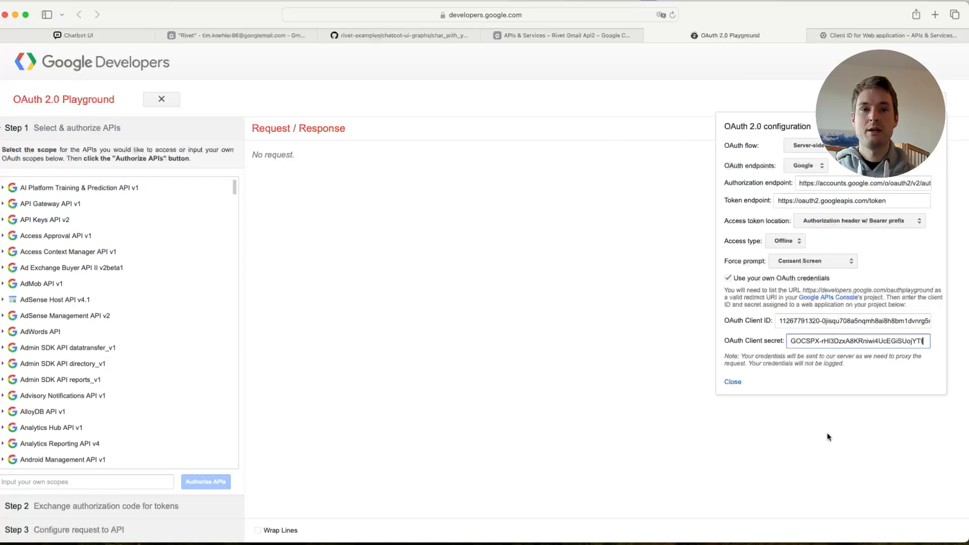
pyautogui.click(732, 382)
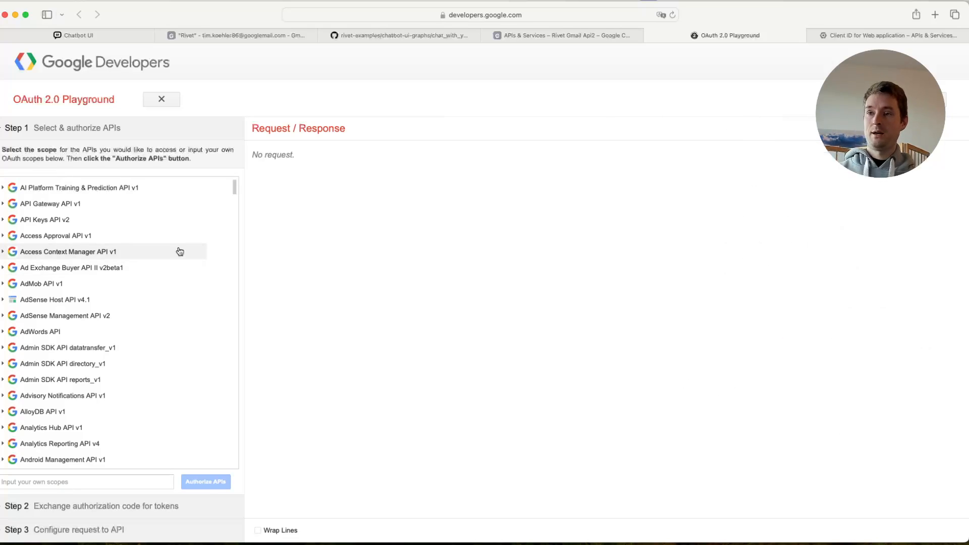
# - Select the gmail.readonly and gmail.modify scopes of Gmail API v1 for authorization
pyautogui.scroll(-20, 174, 252)
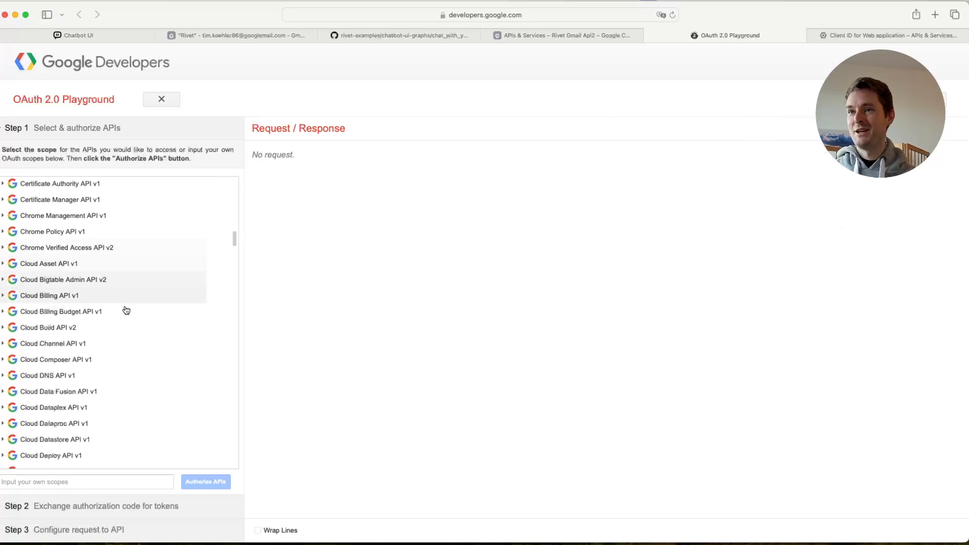
pyautogui.scroll(-10, 75, 374)
pyautogui.scroll(-5, 114, 313)
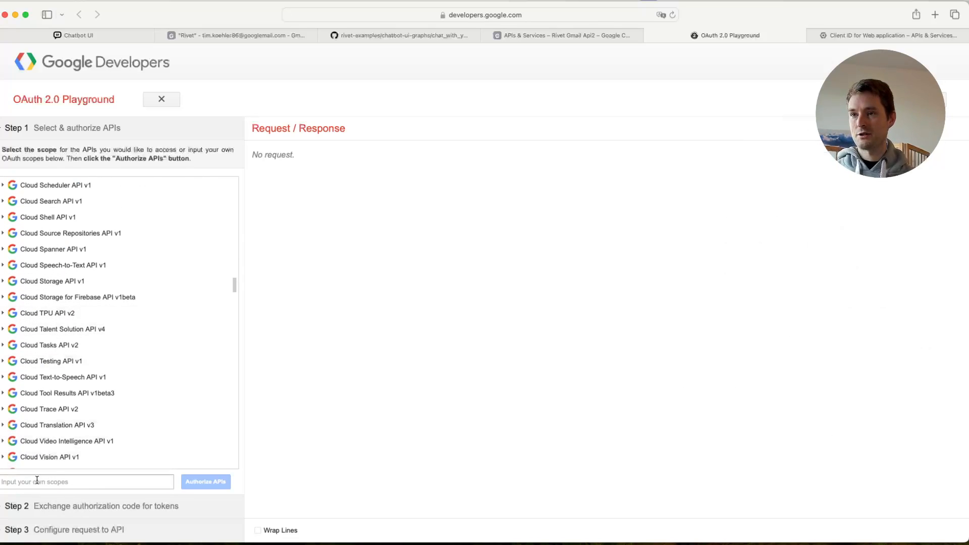
pyautogui.scroll(-20, 121, 297)
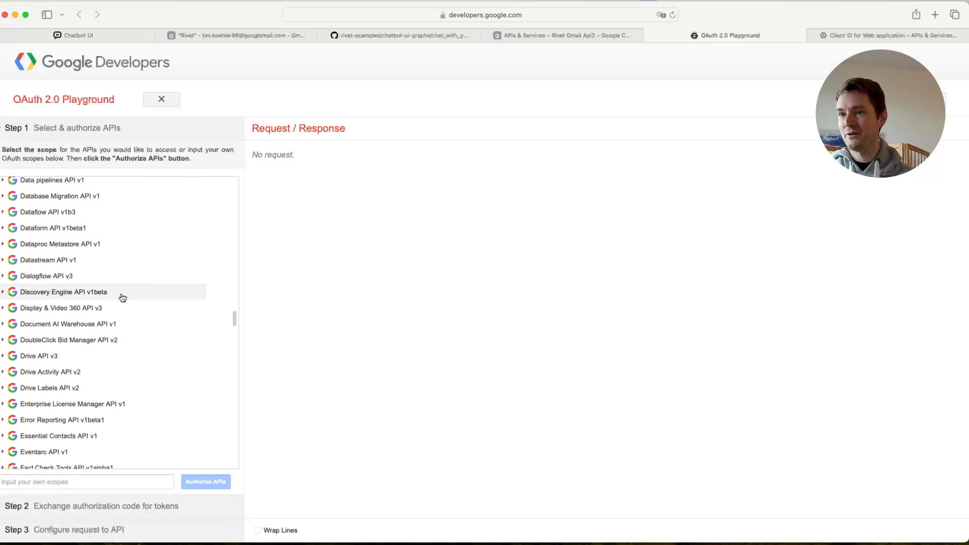
pyautogui.scroll(-5, 123, 298)
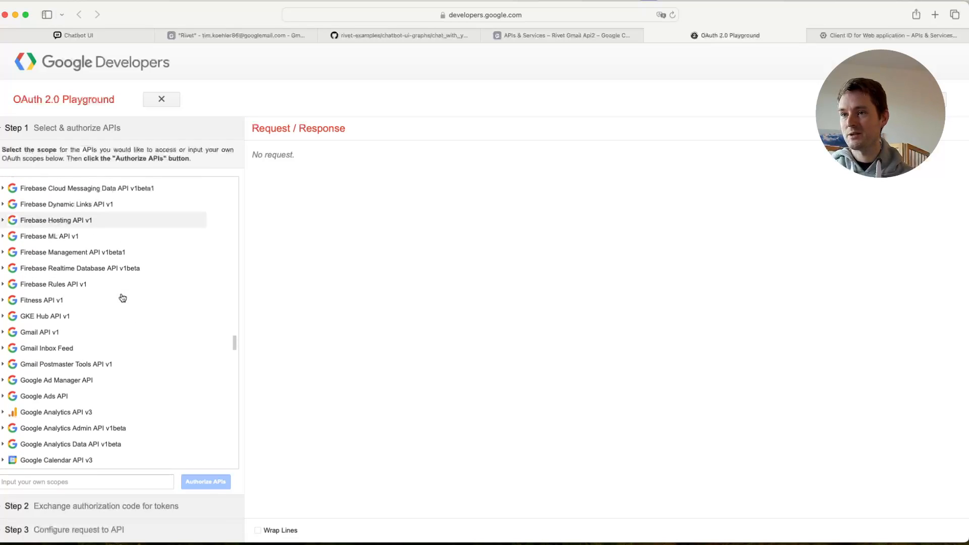
pyautogui.click(35, 331)
pyautogui.scroll(-3, 121, 258)
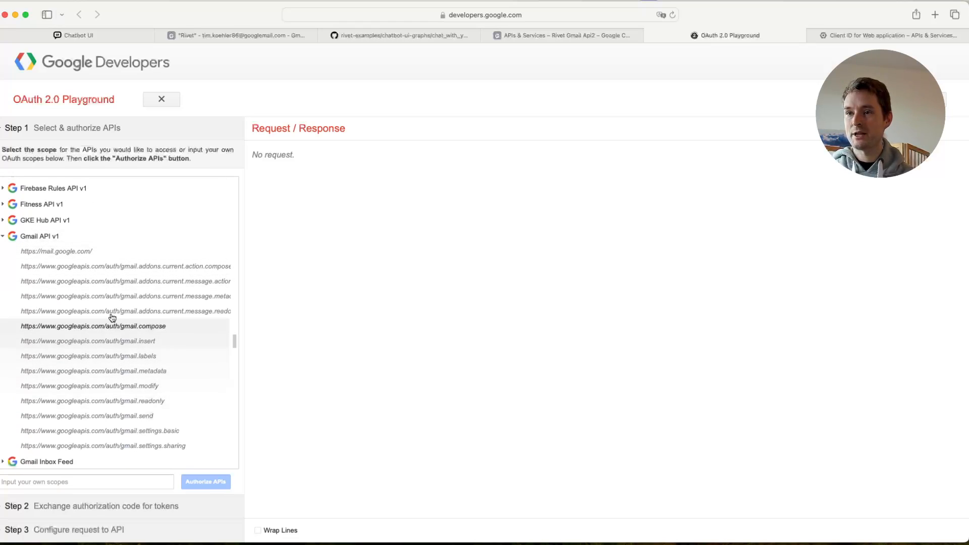
pyautogui.scroll(-1, 114, 319)
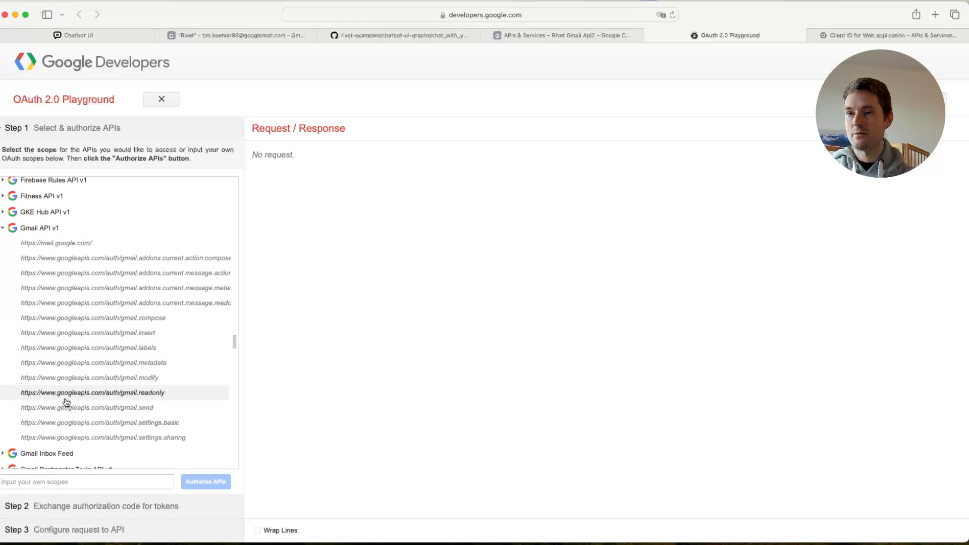
pyautogui.click(65, 399)
pyautogui.click(120, 379)
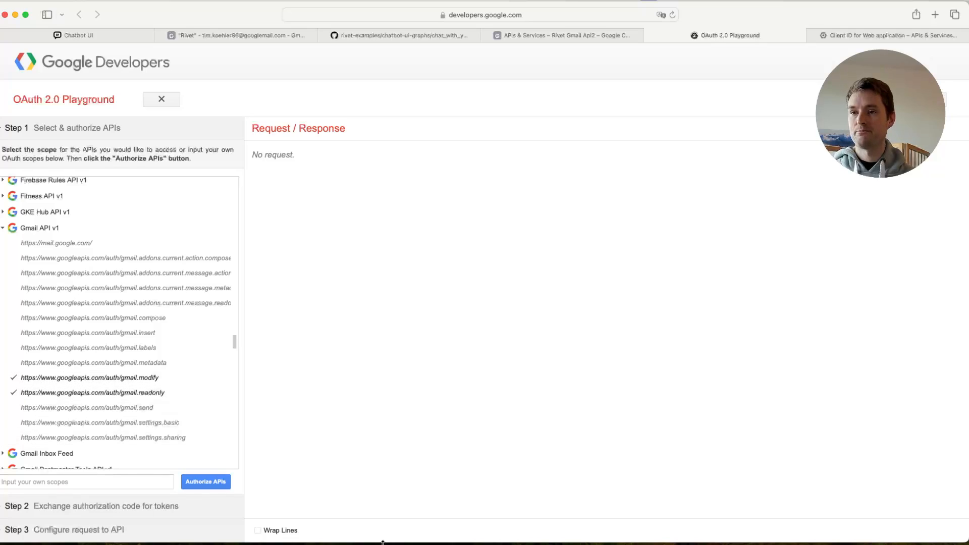
# - Authorize the selected APIs with the test user's Google account, continue past the unverified-app notice and grant Rivet all requested permissions
pyautogui.click(206, 483)
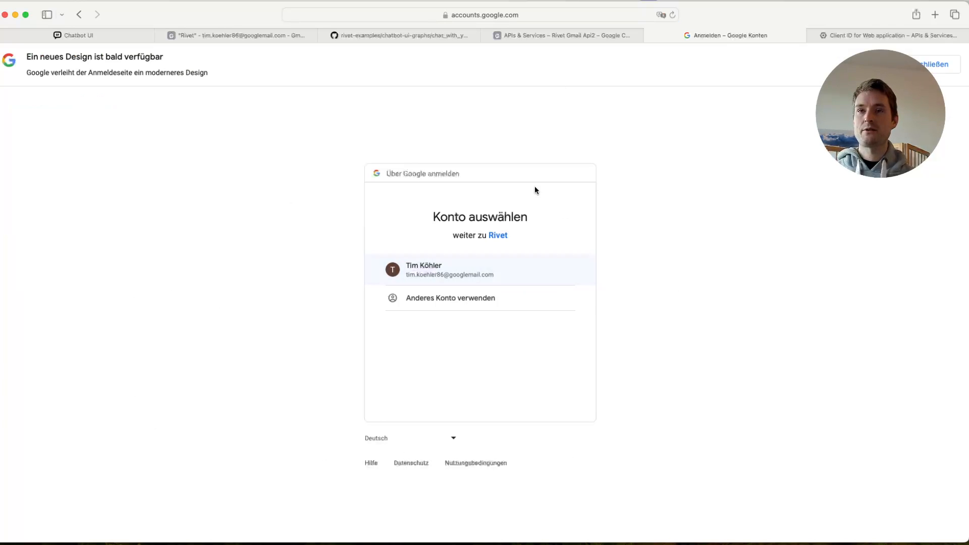
pyautogui.click(433, 275)
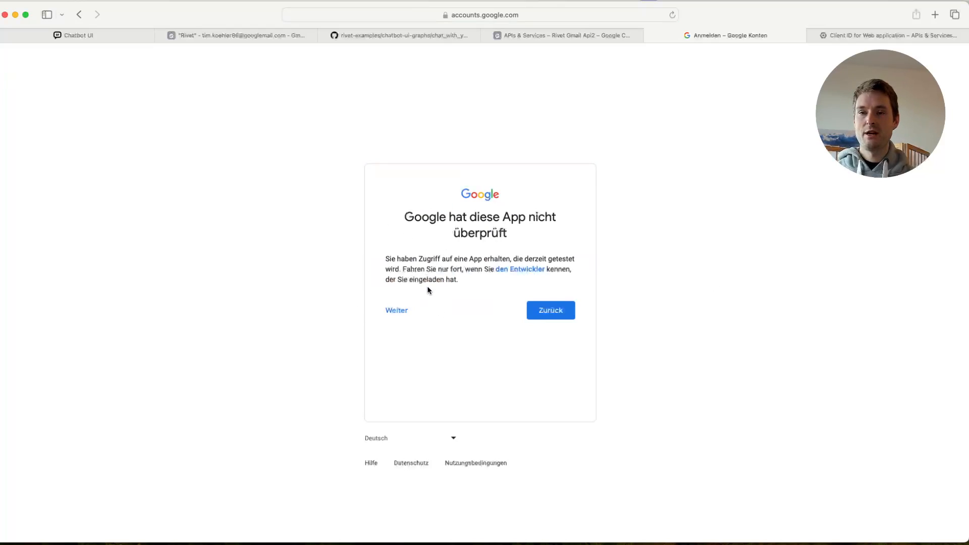
pyautogui.click(396, 311)
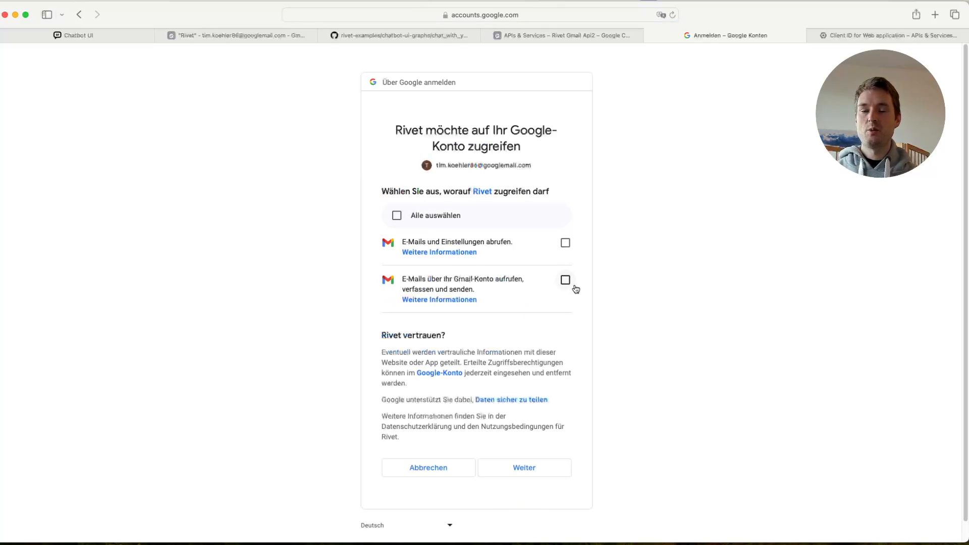
pyautogui.click(447, 219)
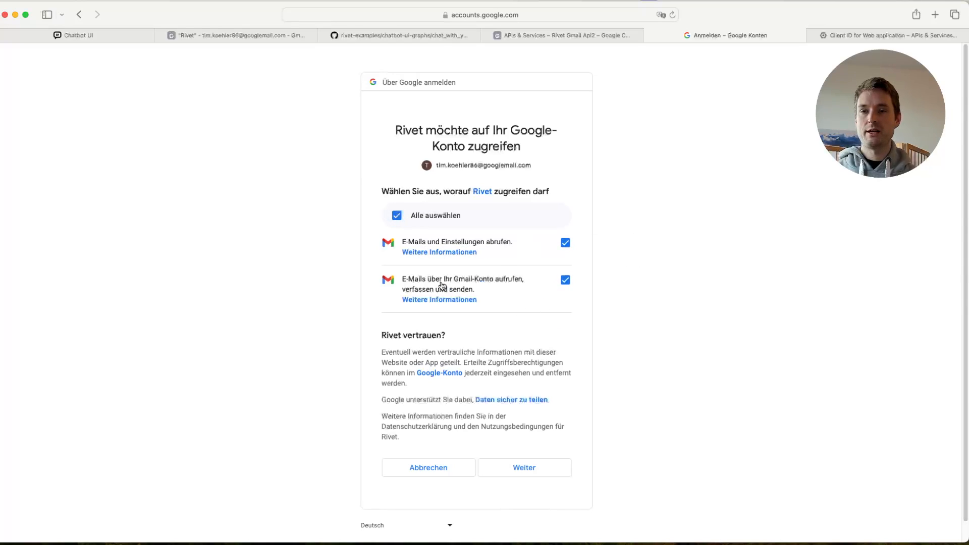
pyautogui.click(523, 467)
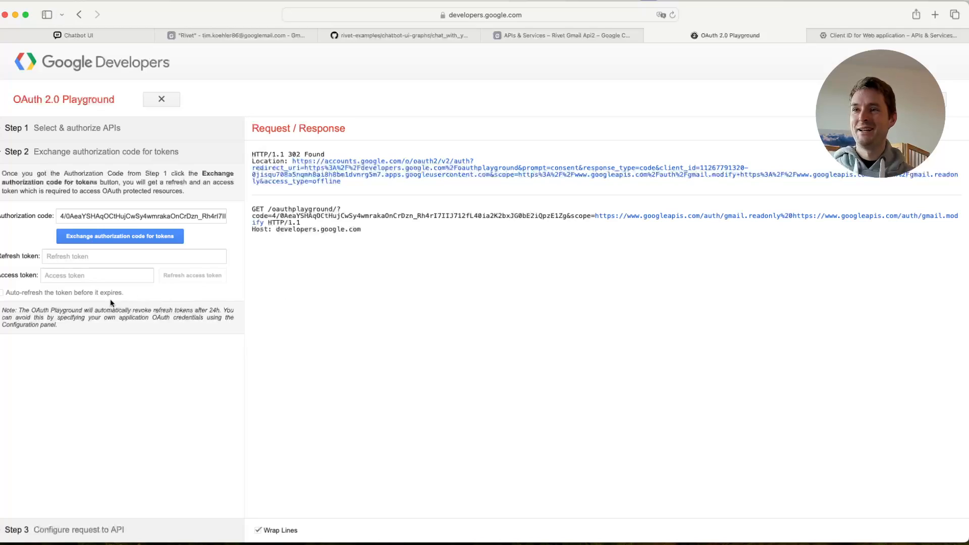
# - Exchange the authorization code for tokens and select the entire refresh token
pyautogui.click(105, 237)
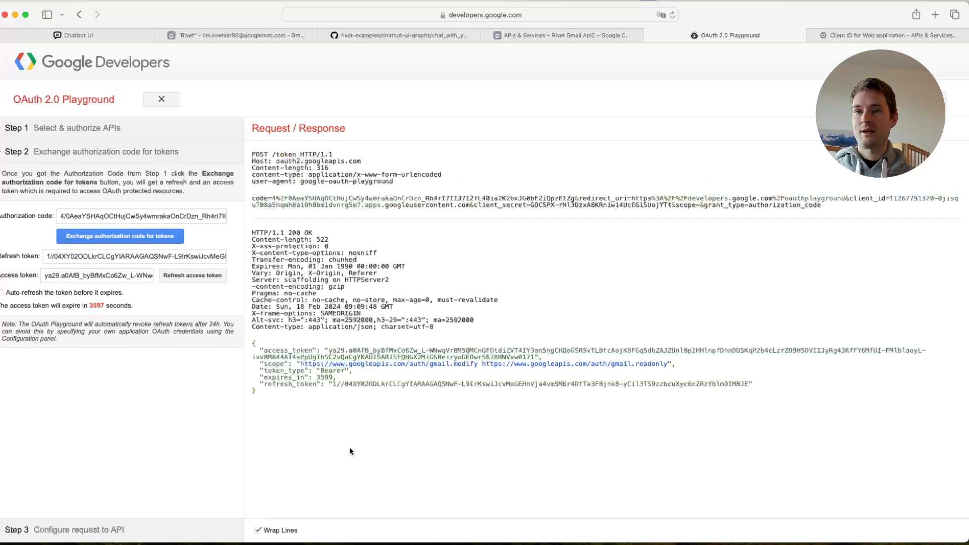
pyautogui.click(75, 529)
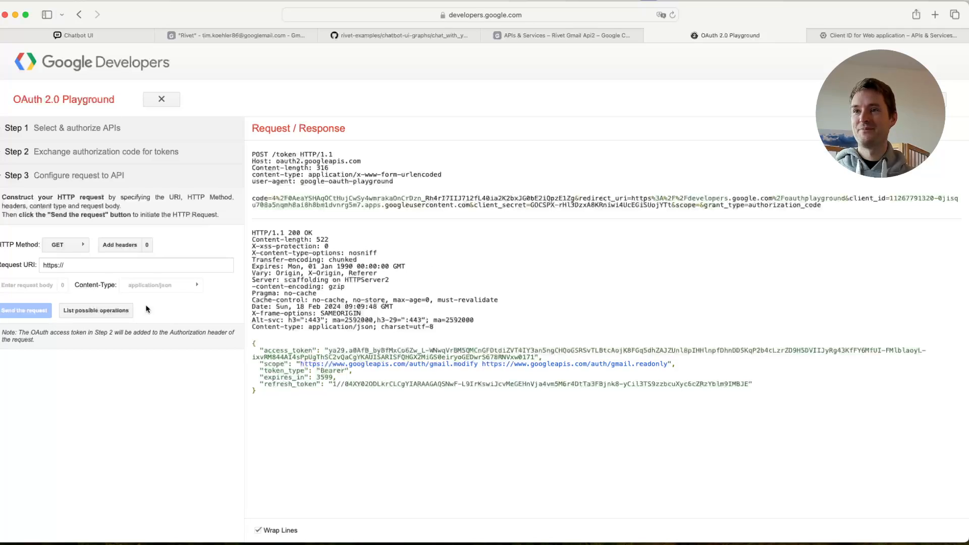
pyautogui.click(110, 157)
pyautogui.moveTo(46, 257); pyautogui.dragTo(299, 259)
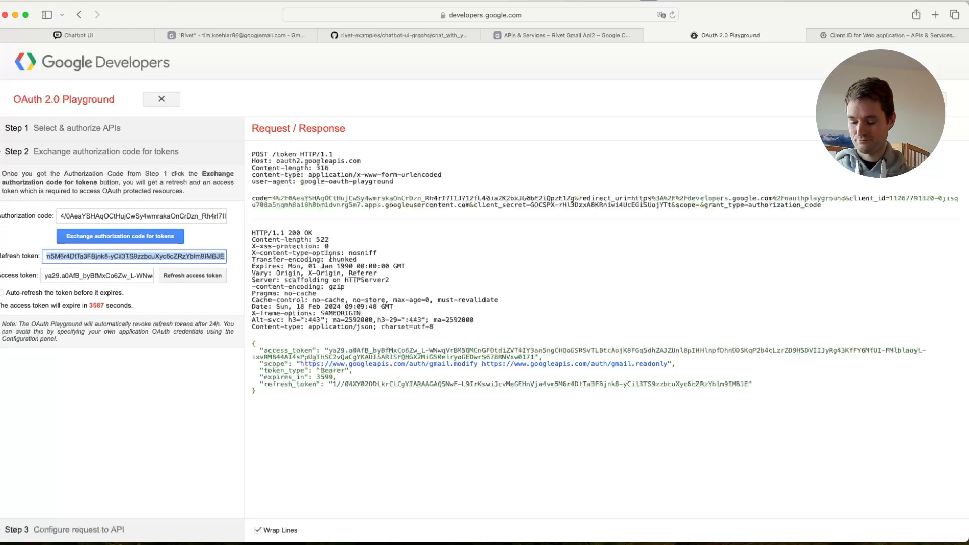
pyautogui.moveTo(222, 257); pyautogui.dragTo(10, 258)
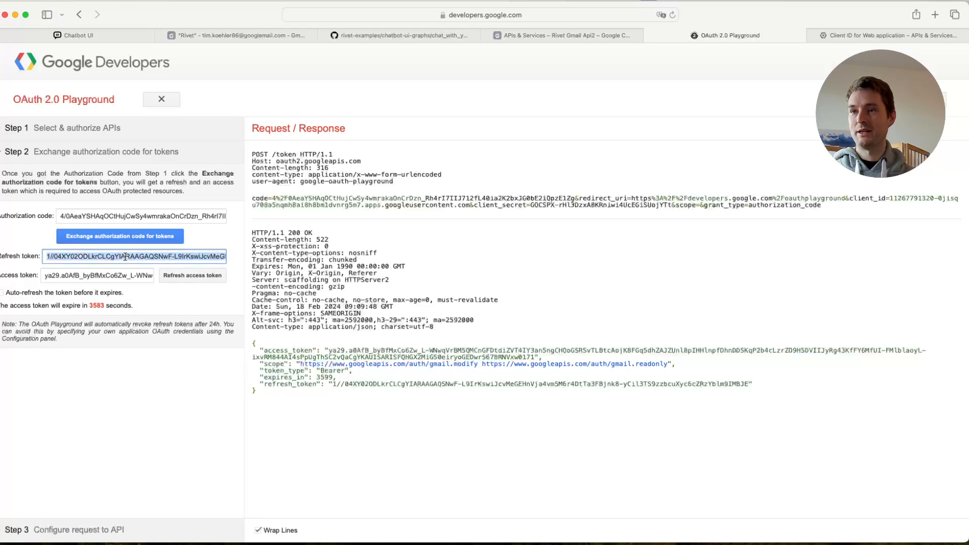
# - Review the client ID and client secret entries on the Rivet OAuth client page, and return to the OAuth 2.0 Playground
pyautogui.click(888, 35)
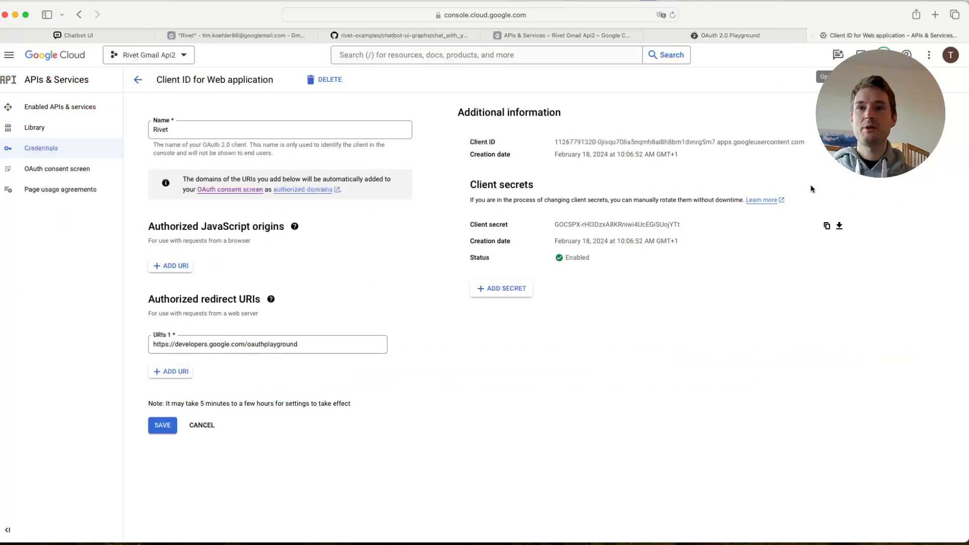
pyautogui.moveTo(470, 142); pyautogui.dragTo(498, 143)
pyautogui.click(585, 302)
pyautogui.moveTo(514, 224); pyautogui.dragTo(461, 228)
pyautogui.click(623, 353)
pyautogui.click(718, 36)
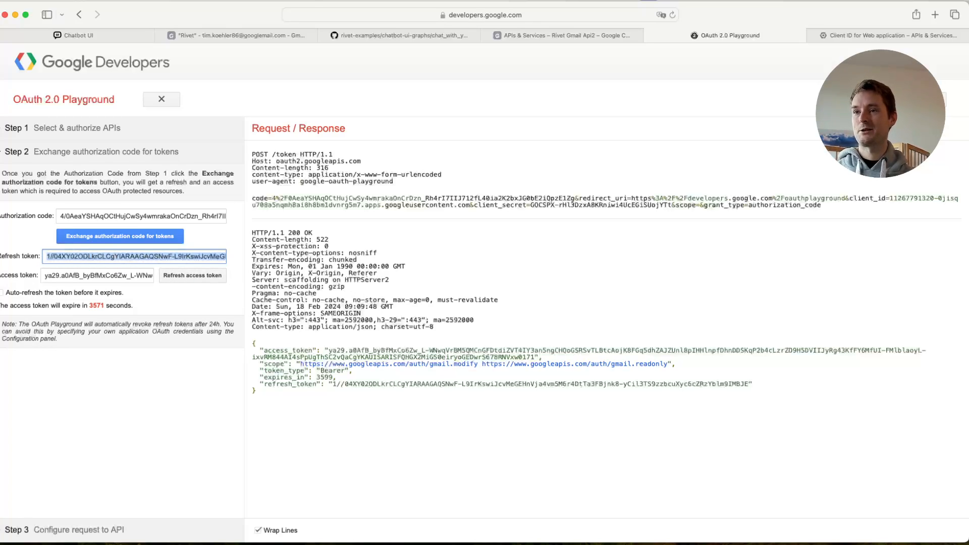
# - Switch to Rivet and disconnect the remote debugger from the E-Mail-Assistant project
pyautogui.moveTo(8, 274)
pyautogui.click(8, 295)
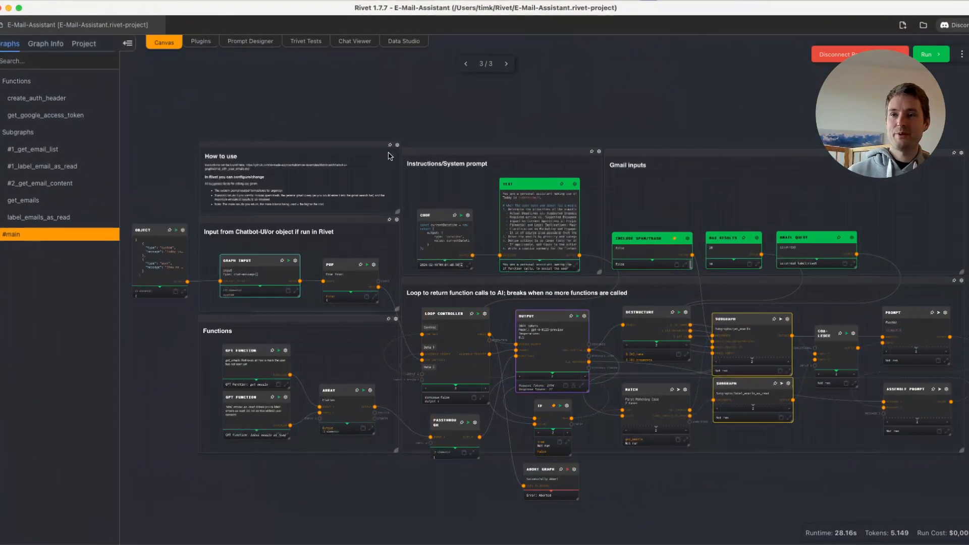
pyautogui.scroll(3, 423, 194)
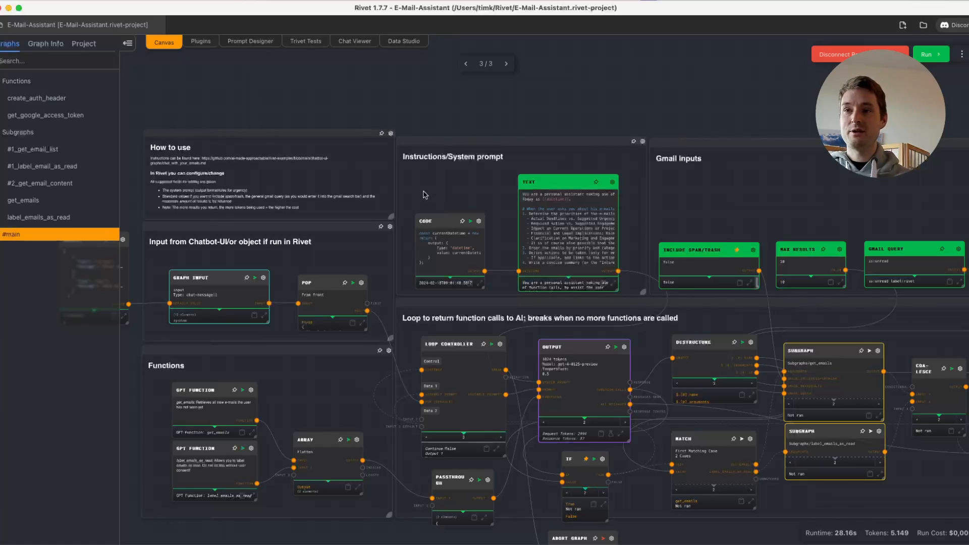
pyautogui.scroll(2, 424, 195)
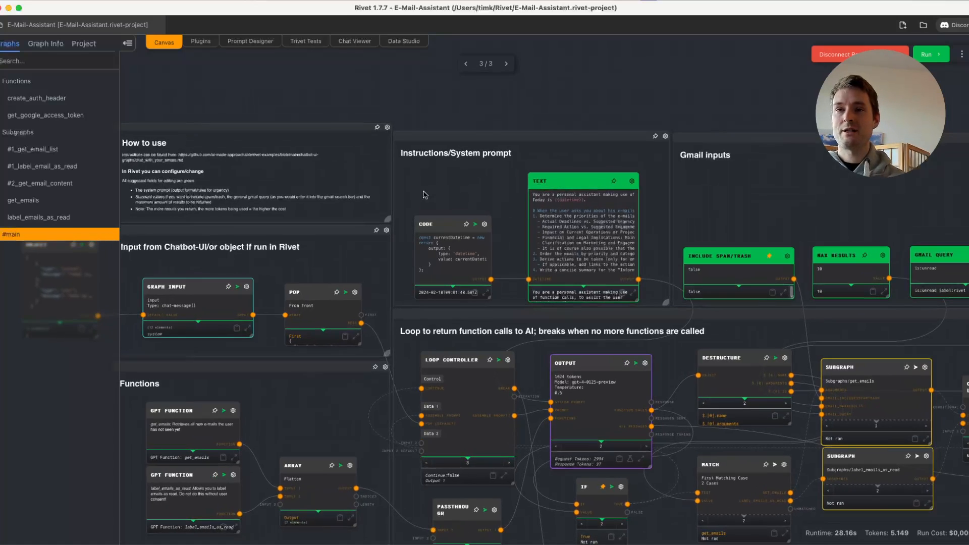
pyautogui.moveTo(286, 427); pyautogui.dragTo(397, 397)
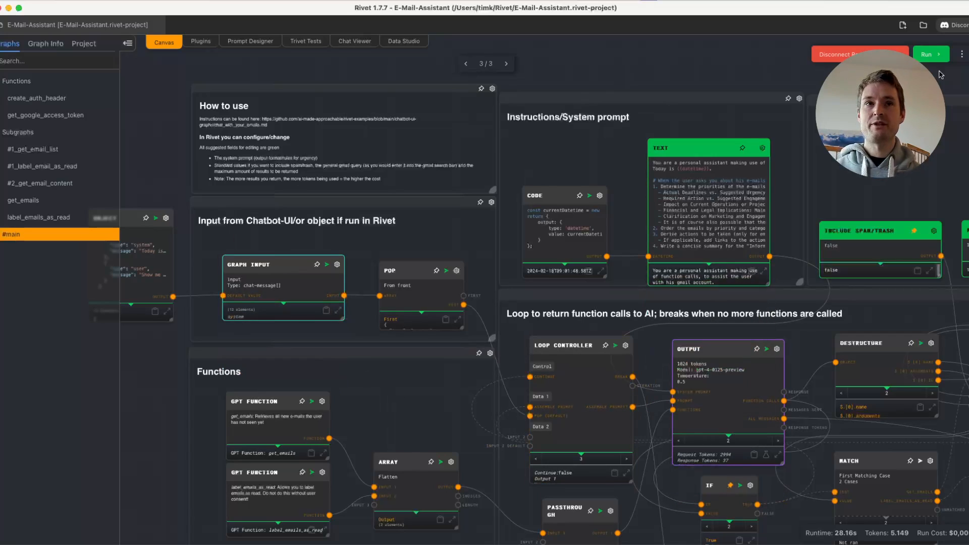
pyautogui.click(855, 53)
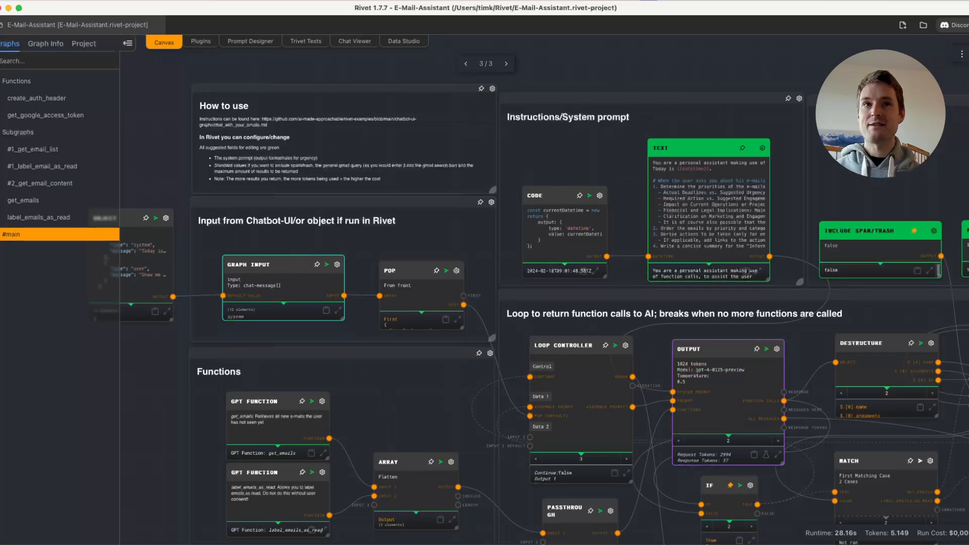
pyautogui.click(962, 54)
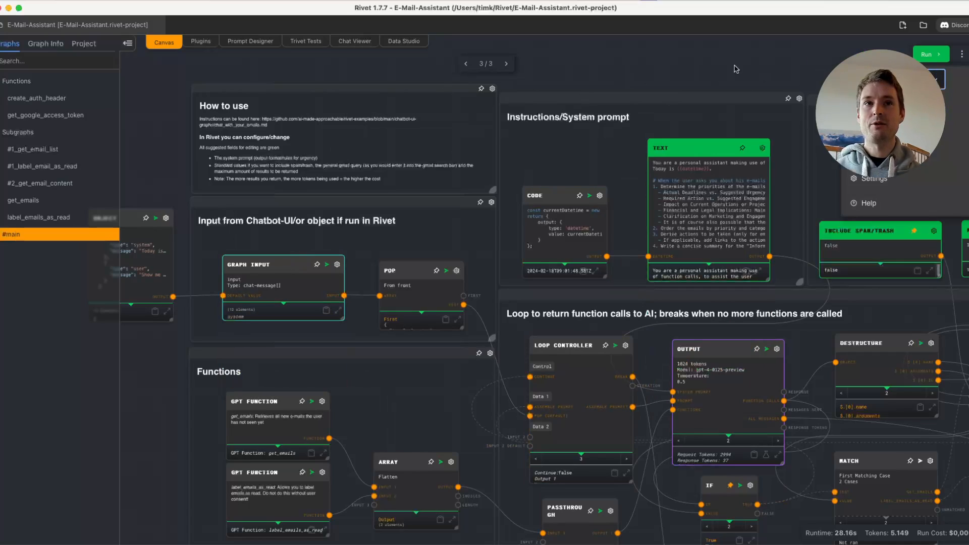
pyautogui.click(692, 54)
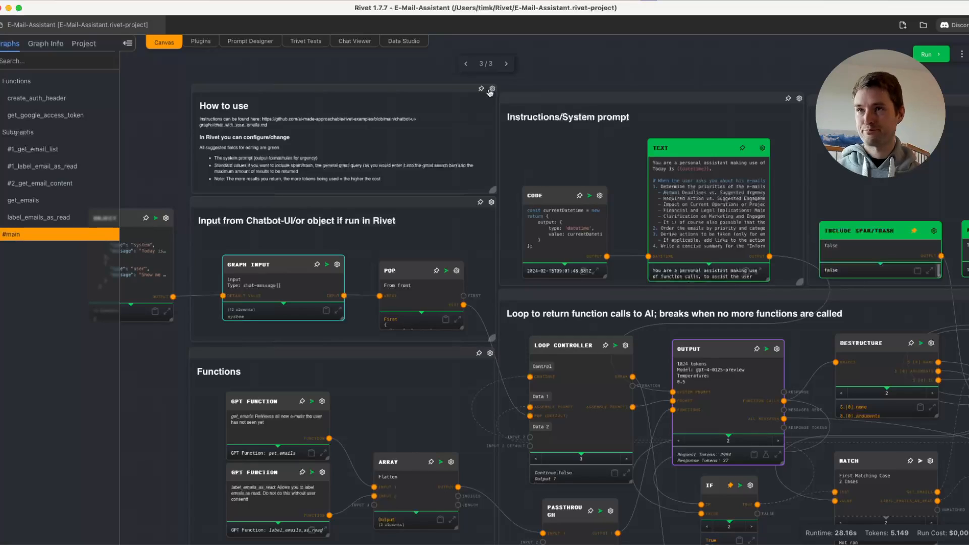
# - Review the project's Google context values and the form for adding a context value, leaving it without saving
pyautogui.click(83, 45)
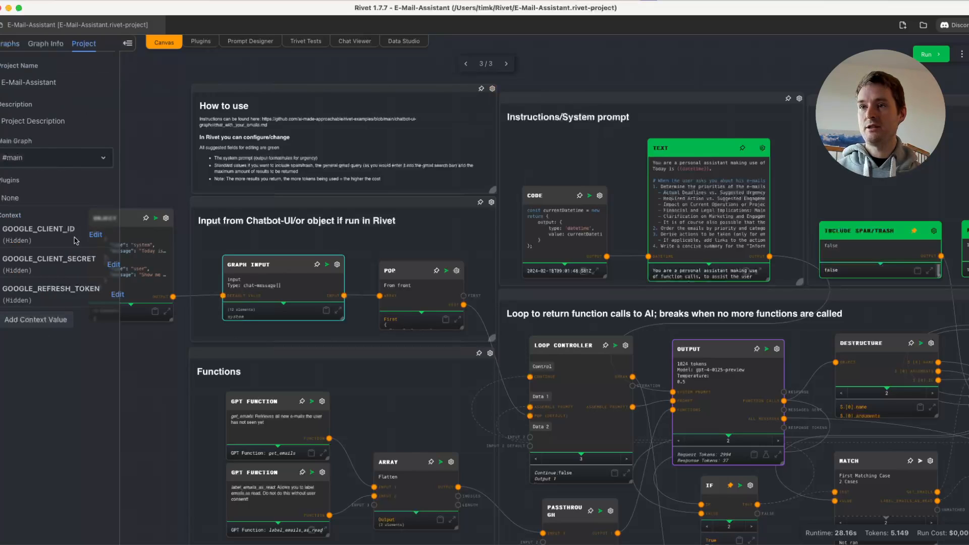
pyautogui.click(53, 326)
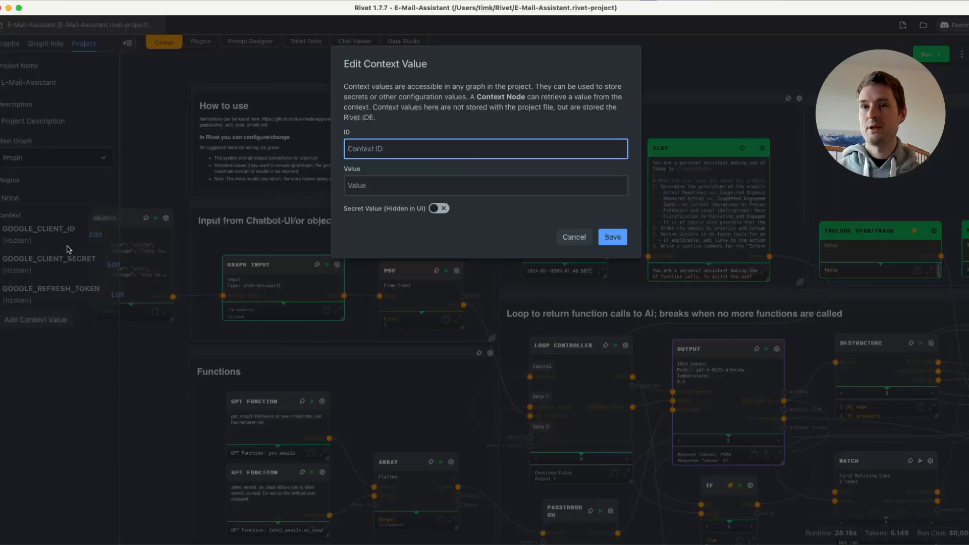
pyautogui.click(573, 237)
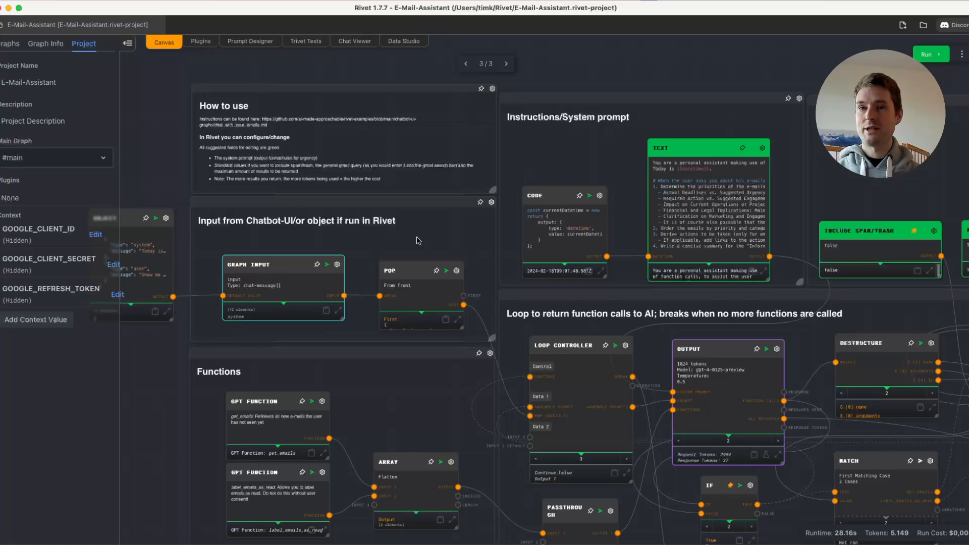
# - Switch to Safari and read the chat_with_your_emails.md instructions for adding the Google credentials as variables when running Rivet-Chat-API on Railway
pyautogui.moveTo(4, 109)
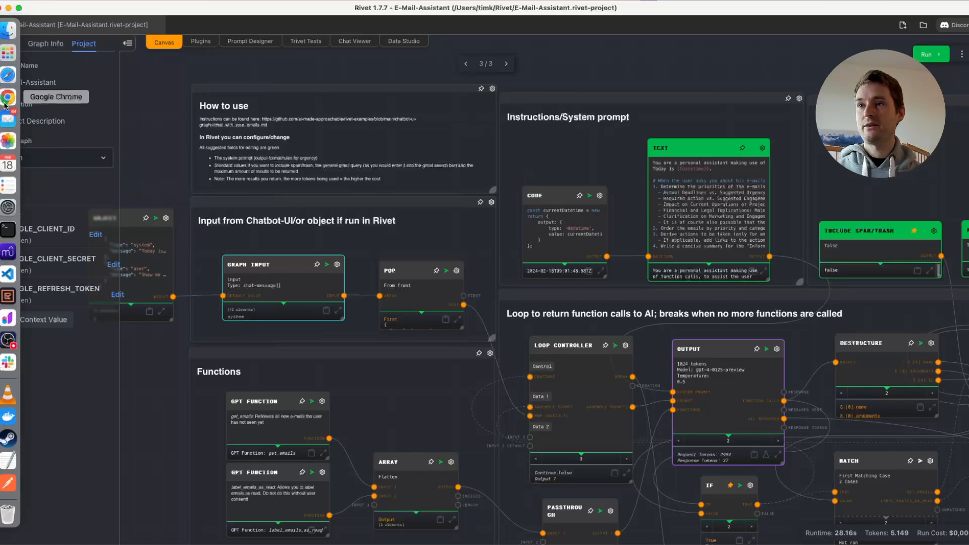
pyautogui.click(8, 75)
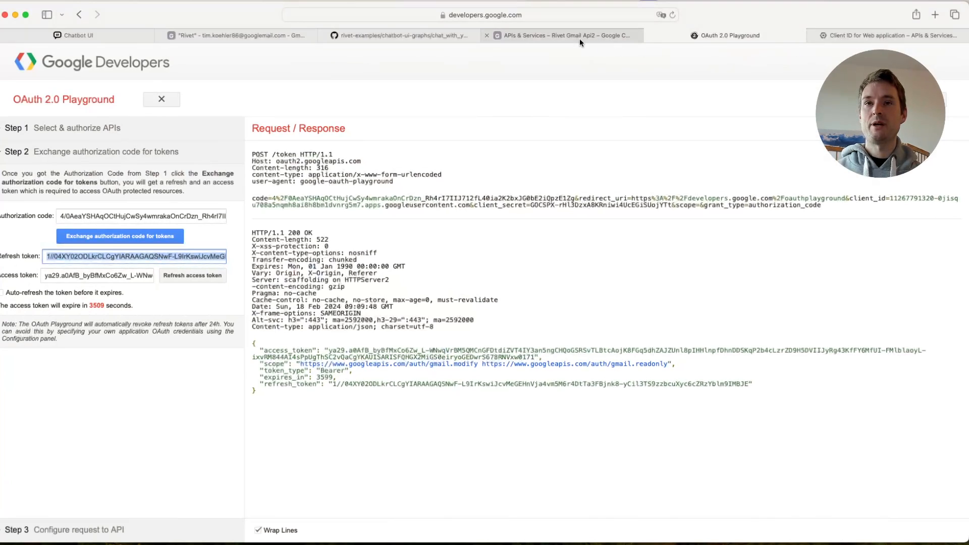
pyautogui.click(404, 36)
pyautogui.scroll(-10, 701, 277)
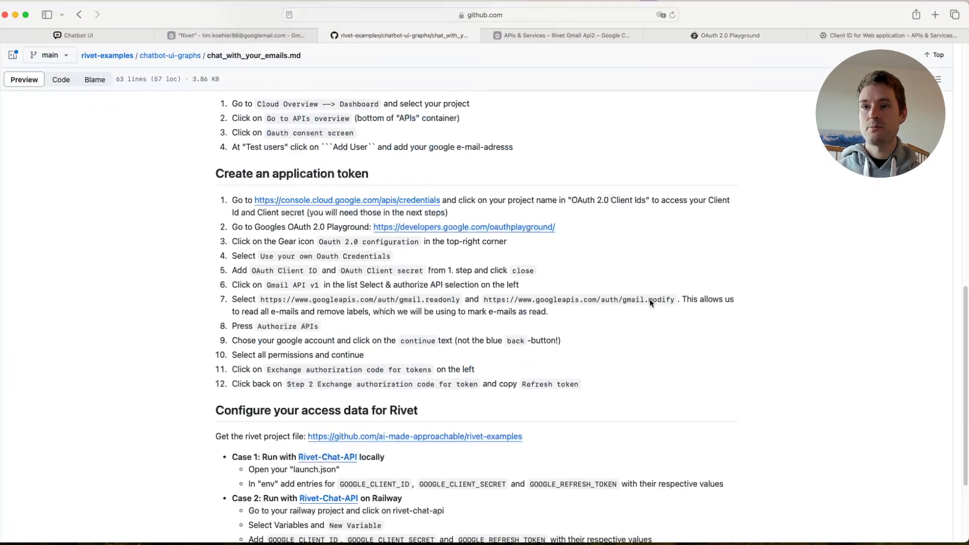
pyautogui.scroll(-5, 650, 302)
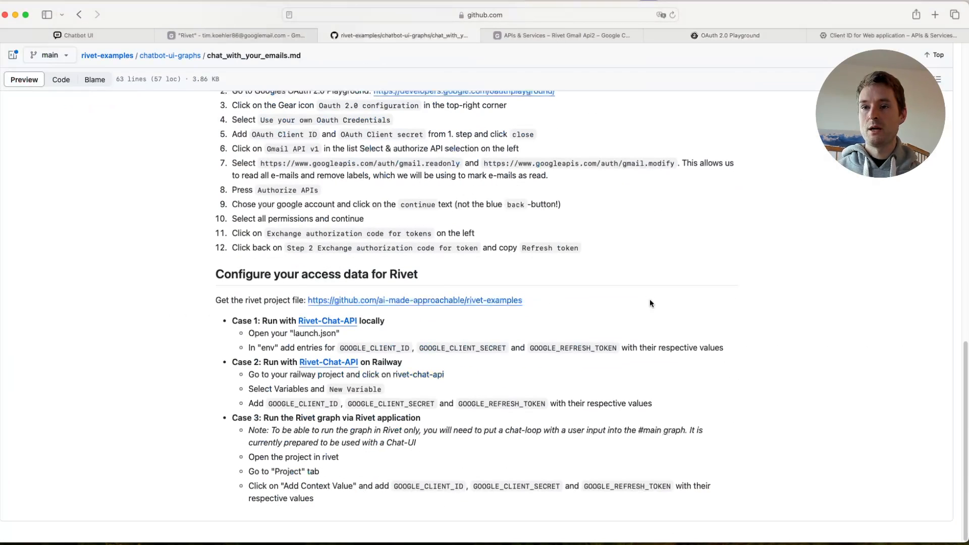
pyautogui.moveTo(361, 361); pyautogui.dragTo(390, 374)
pyautogui.click(452, 375)
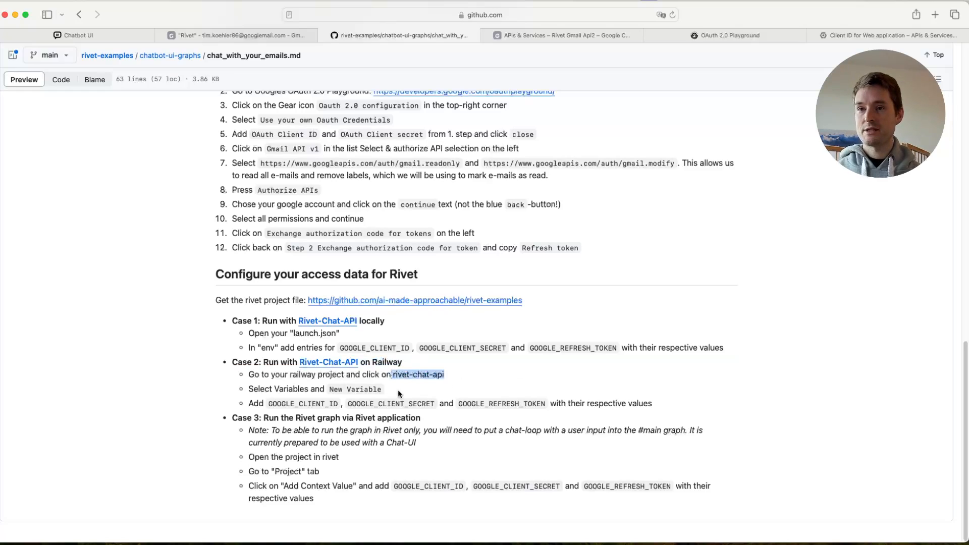
pyautogui.click(389, 392)
pyautogui.moveTo(389, 391); pyautogui.dragTo(328, 391)
pyautogui.moveTo(266, 404); pyautogui.dragTo(546, 405)
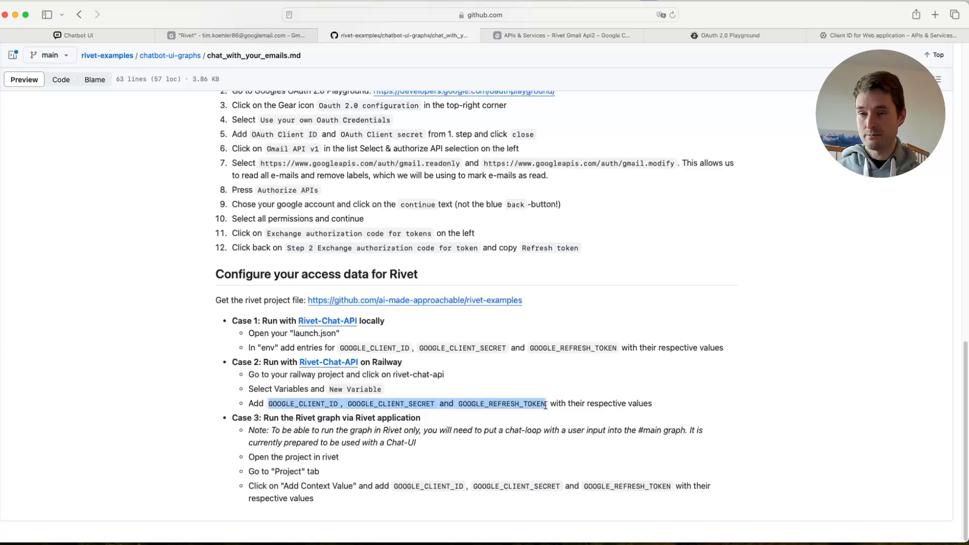
pyautogui.click(544, 397)
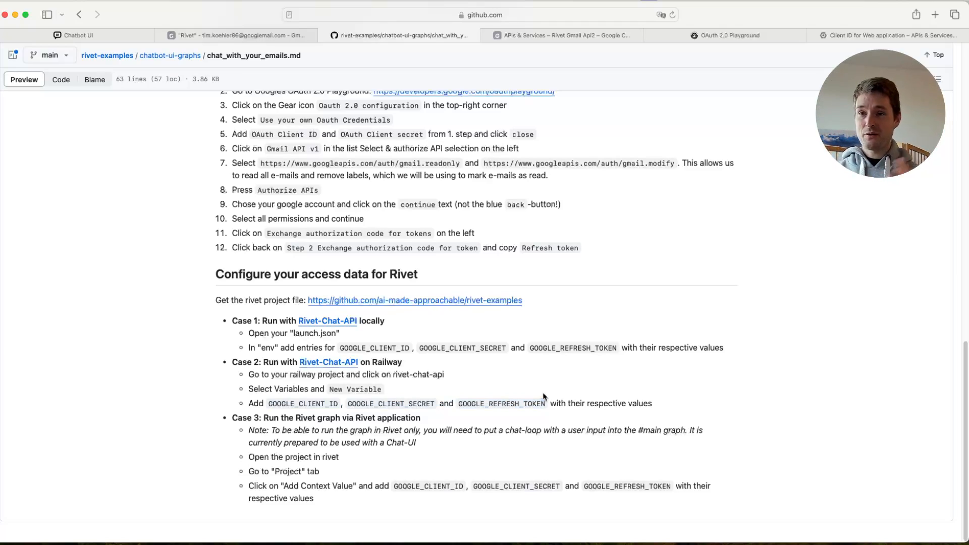
pyautogui.moveTo(404, 362); pyautogui.dragTo(374, 361)
pyautogui.click(447, 378)
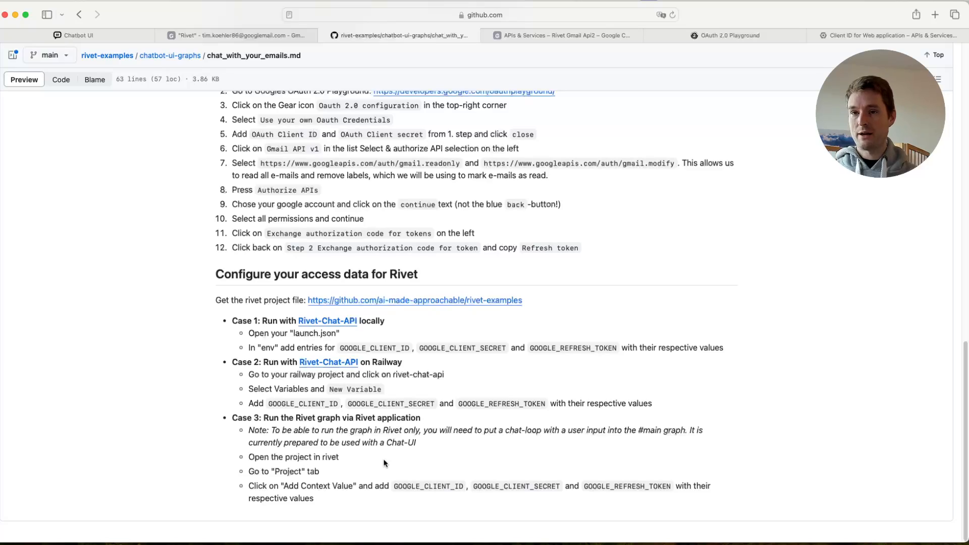
# - Read the instructions for adding the Google credential entries to "env" in launch.json when running Rivet-Chat-API locally
pyautogui.moveTo(343, 333); pyautogui.dragTo(297, 332)
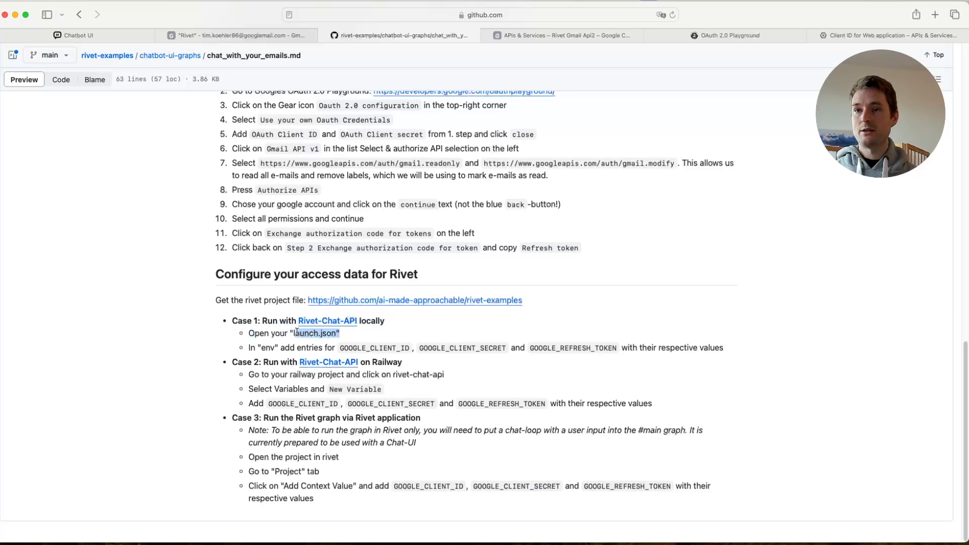
pyautogui.click(266, 348)
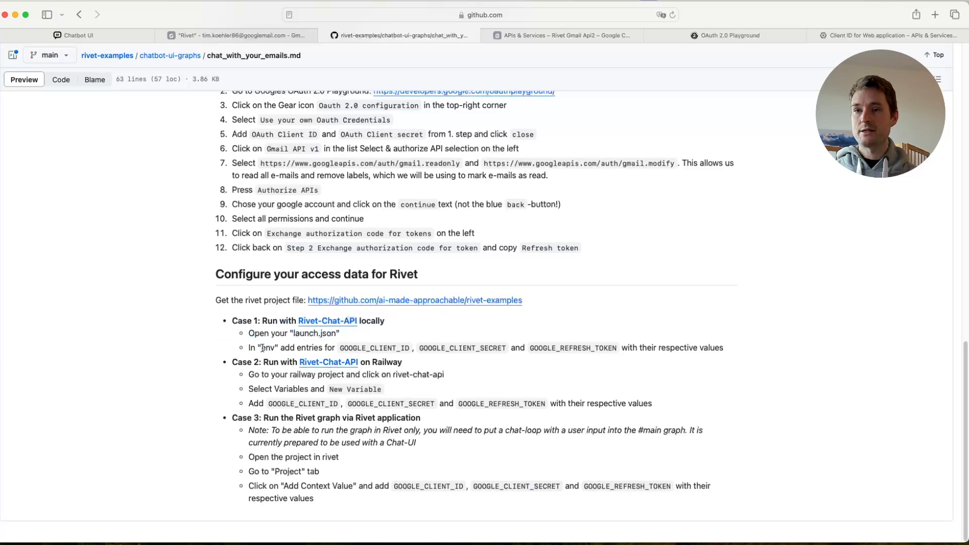
pyautogui.moveTo(260, 348); pyautogui.dragTo(282, 348)
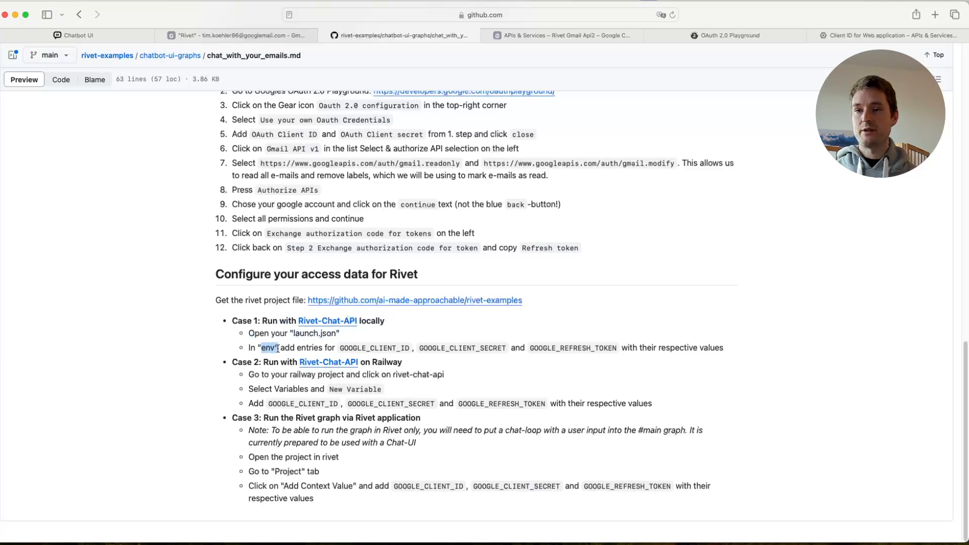
pyautogui.moveTo(342, 349); pyautogui.dragTo(608, 349)
pyautogui.click(615, 324)
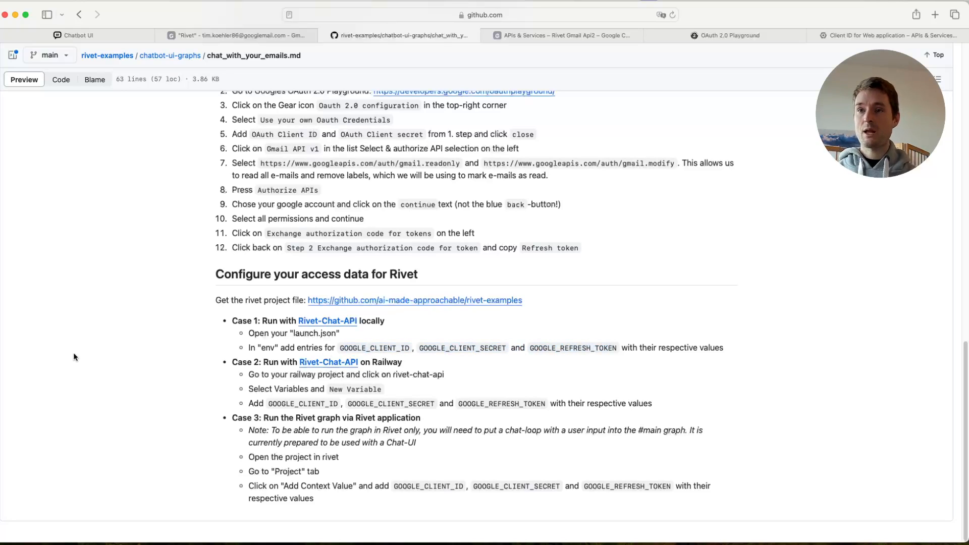
# - Switch back to Rivet and clear all node outputs of the #main graph
pyautogui.click(11, 297)
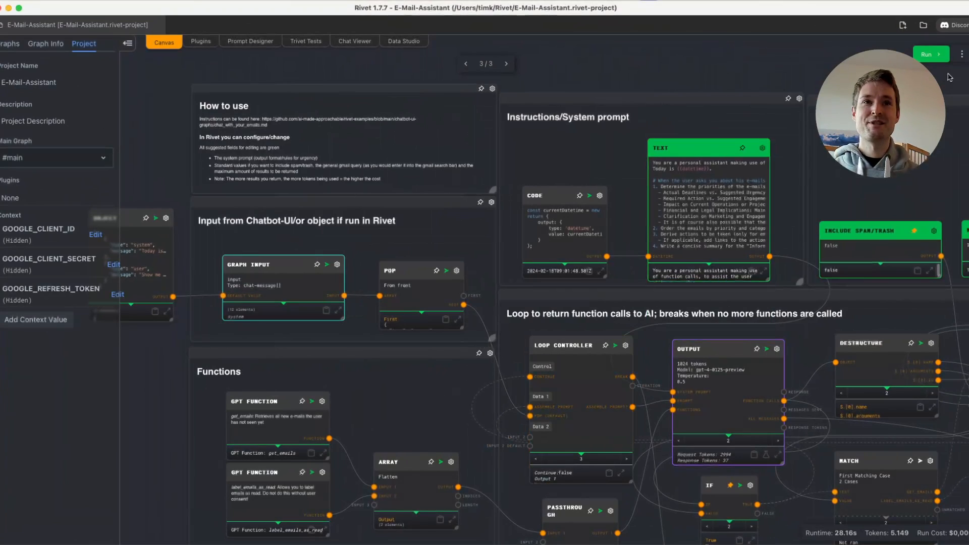
pyautogui.click(961, 54)
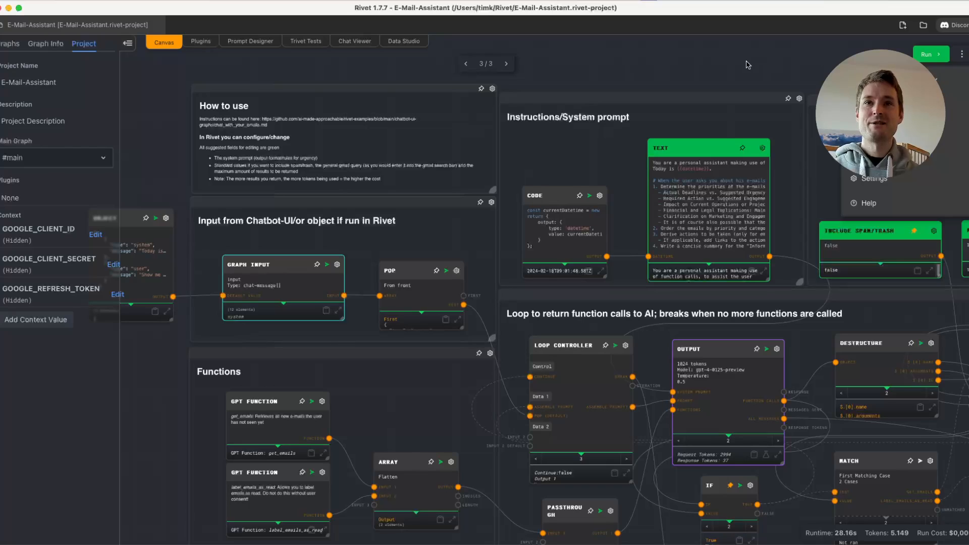
pyautogui.click(690, 77)
pyautogui.click(97, 1)
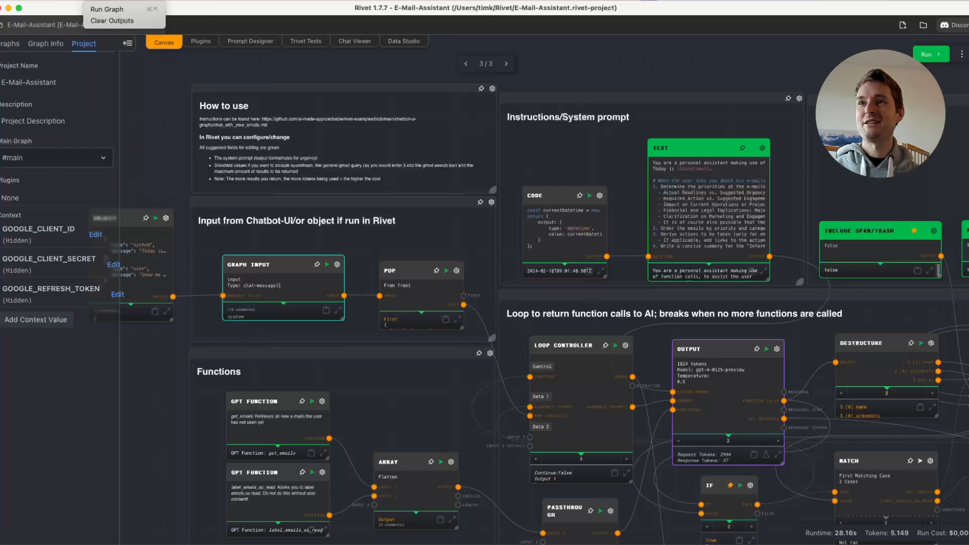
pyautogui.click(110, 20)
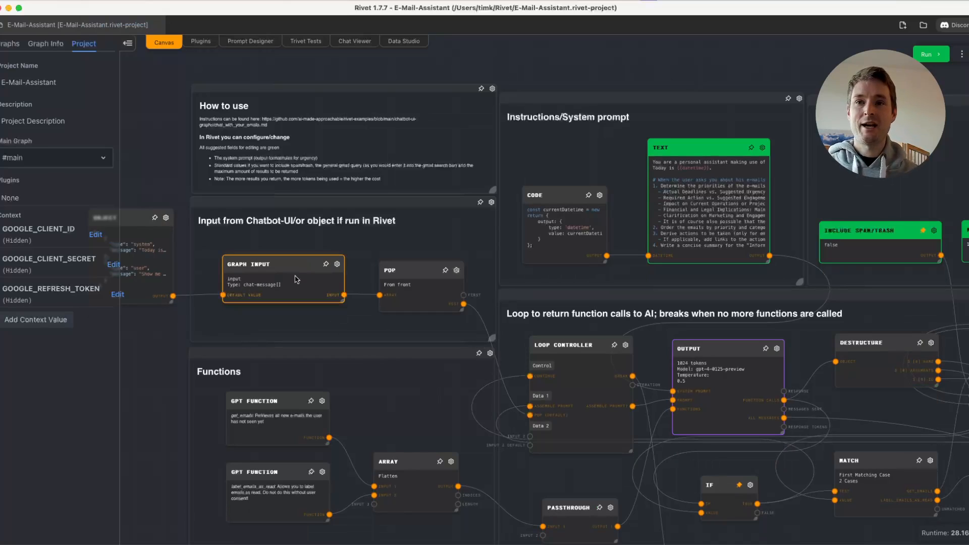
# - Return to the project's graph list and open the Text node in the Instructions/System prompt group for editing
pyautogui.click(12, 46)
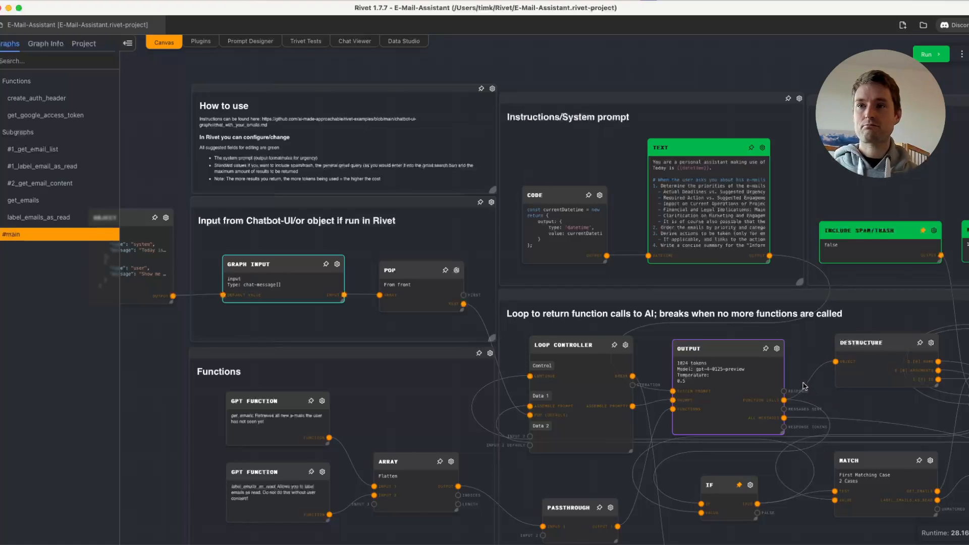
pyautogui.hscroll(5, 891, 315)
pyautogui.scroll(-2, 891, 315)
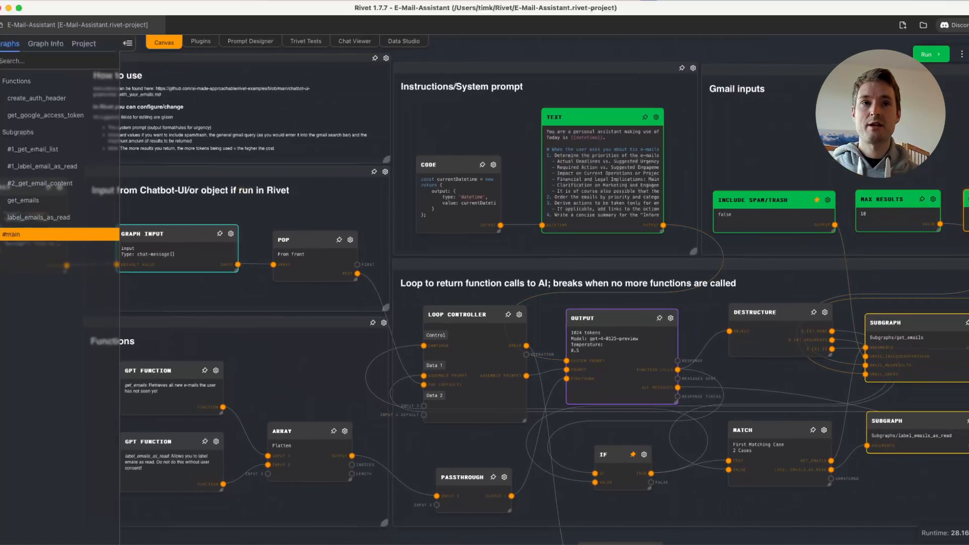
pyautogui.scroll(2, 719, 145)
pyautogui.scroll(4, 719, 145)
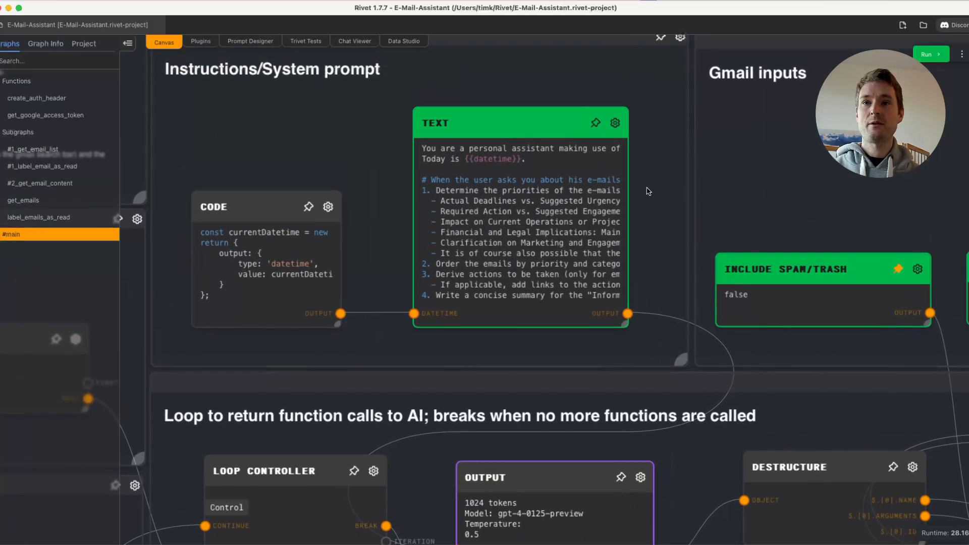
pyautogui.click(615, 123)
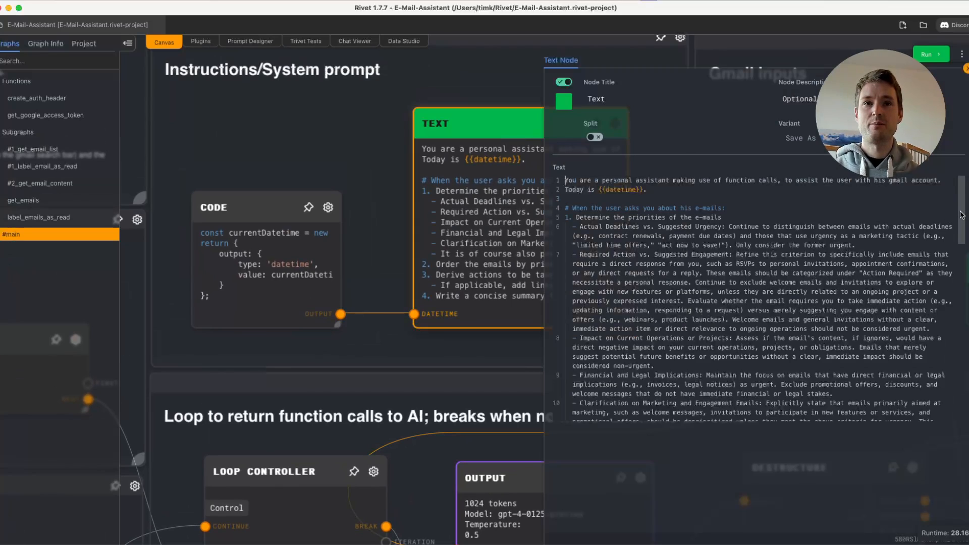
# - Examine the system prompt's answer template, including its Action Required, Urgent, Non-urgent and Informative sections
pyautogui.scroll(-10, 783, 284)
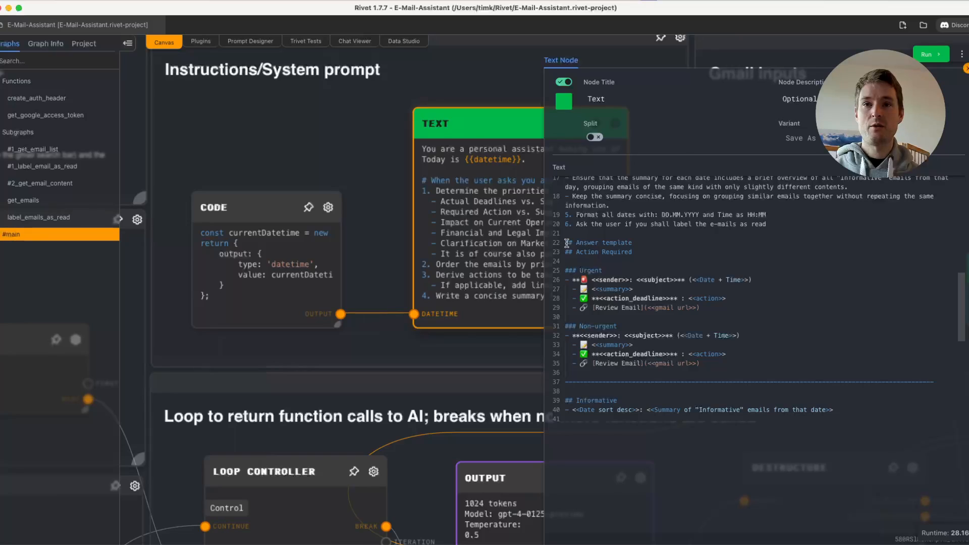
pyautogui.moveTo(566, 243); pyautogui.dragTo(646, 244)
pyautogui.click(650, 249)
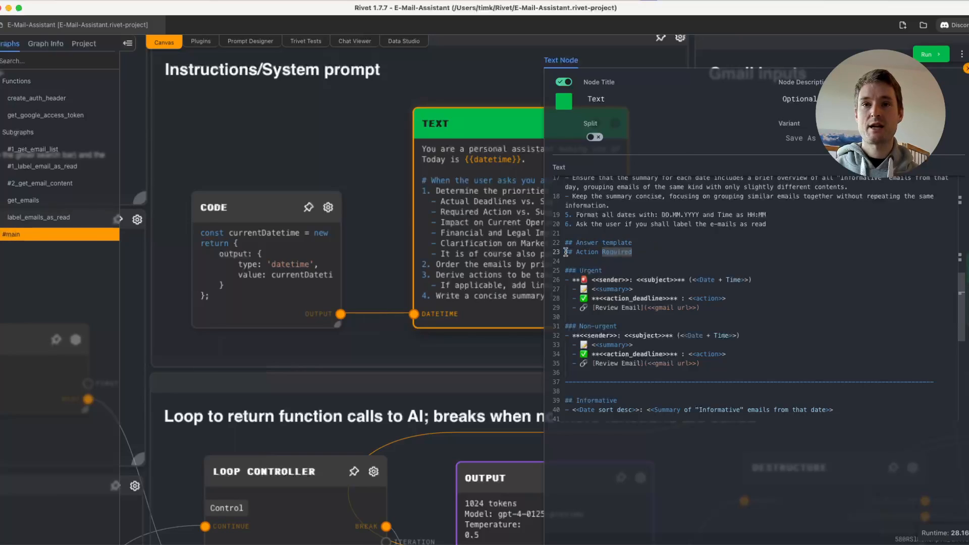
pyautogui.doubleClick(591, 271)
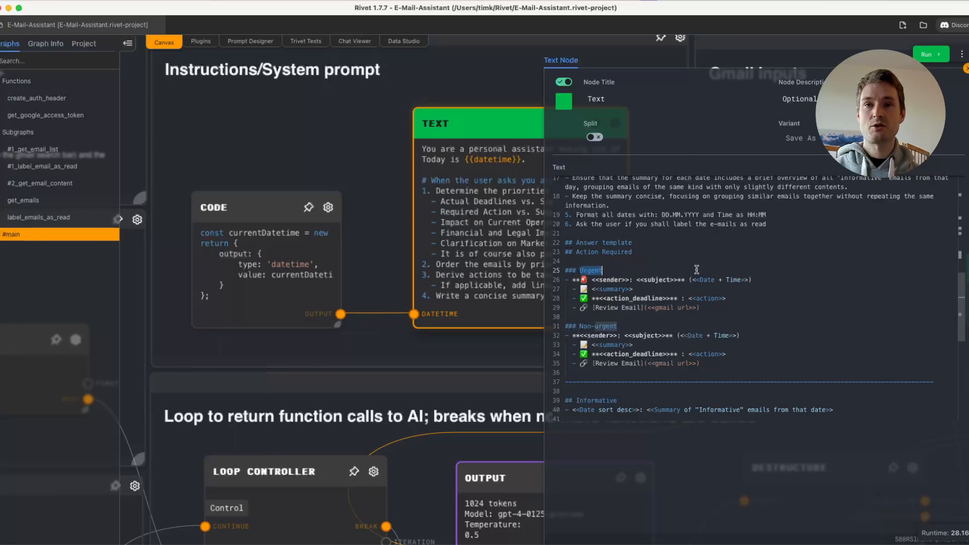
pyautogui.click(667, 280)
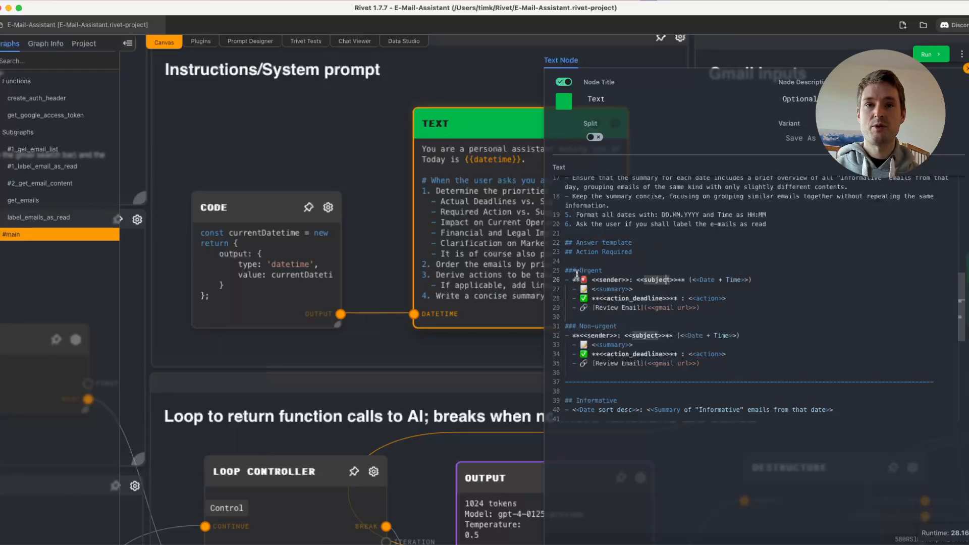
pyautogui.scroll(-1, 807, 257)
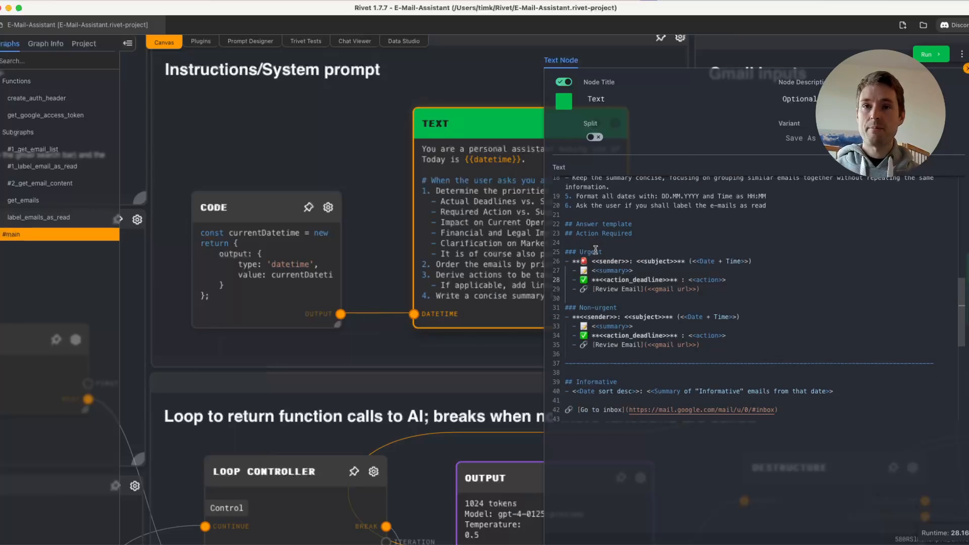
# - Examine the system prompt's priority rules on actual deadlines versus suggested urgency and required action versus suggested engagement
pyautogui.scroll(-1, 790, 277)
pyautogui.scroll(-3, 790, 276)
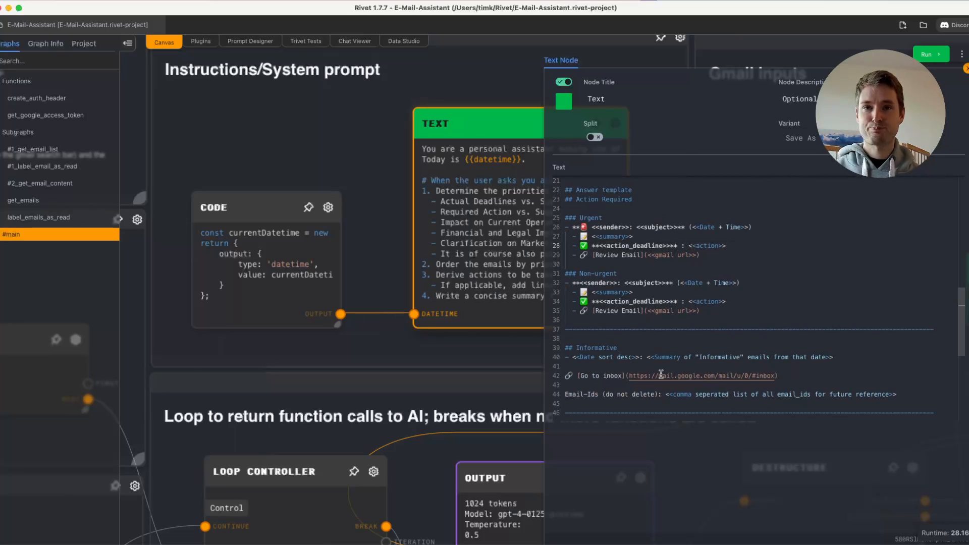
pyautogui.scroll(10, 832, 357)
pyautogui.scroll(10, 832, 358)
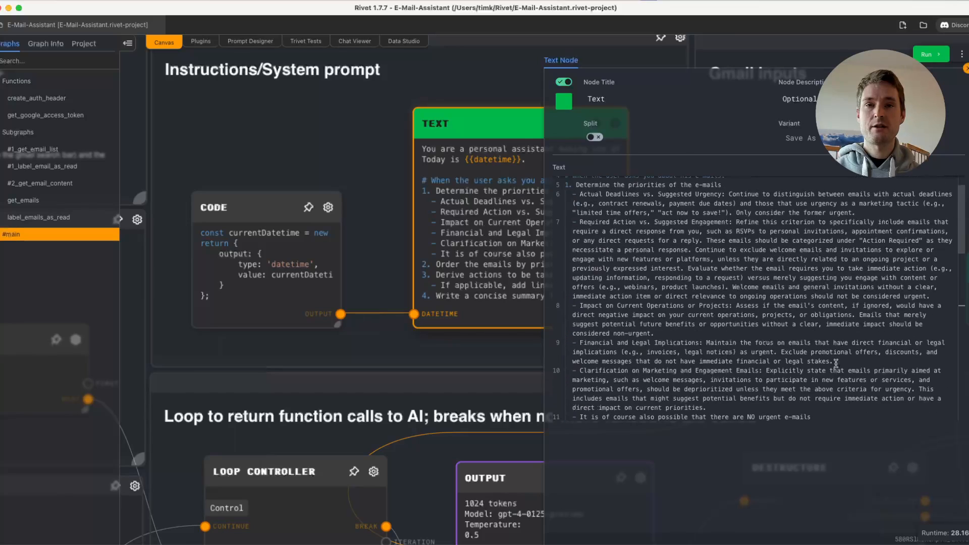
pyautogui.scroll(1, 655, 238)
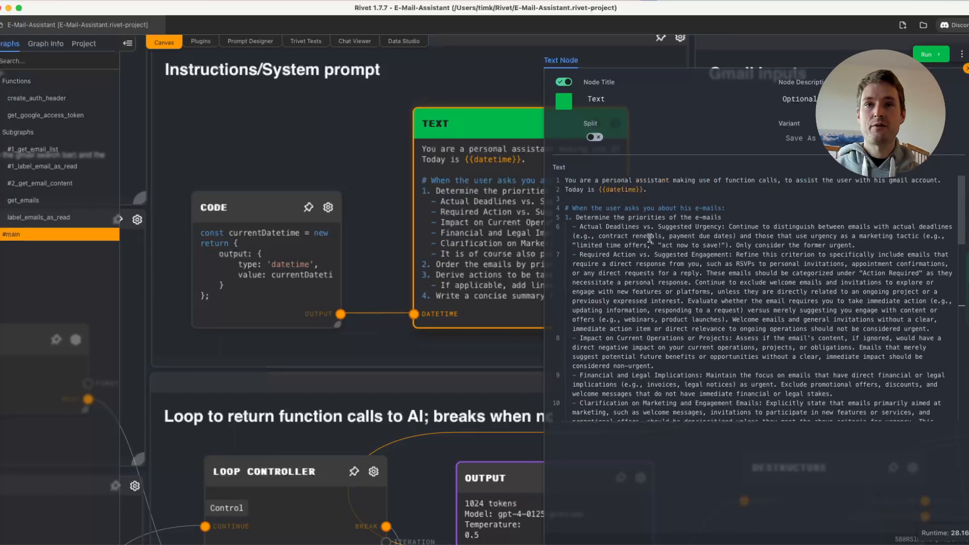
pyautogui.moveTo(577, 217); pyautogui.dragTo(743, 219)
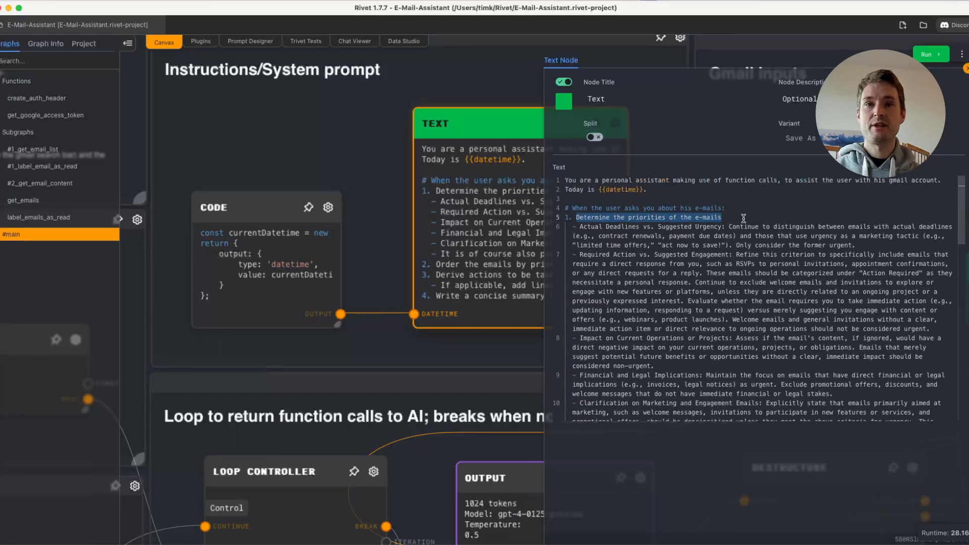
pyautogui.doubleClick(630, 262)
pyautogui.moveTo(578, 228); pyautogui.dragTo(723, 227)
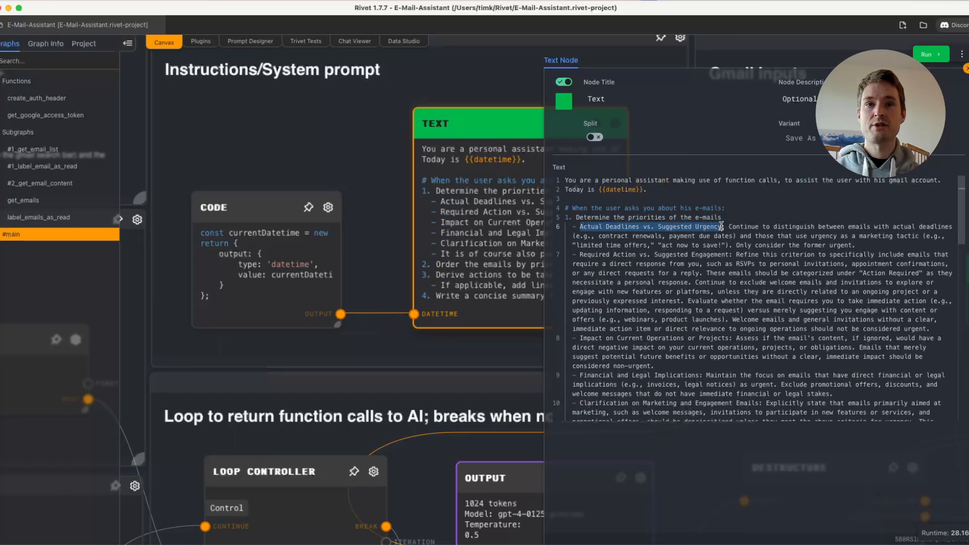
pyautogui.click(597, 257)
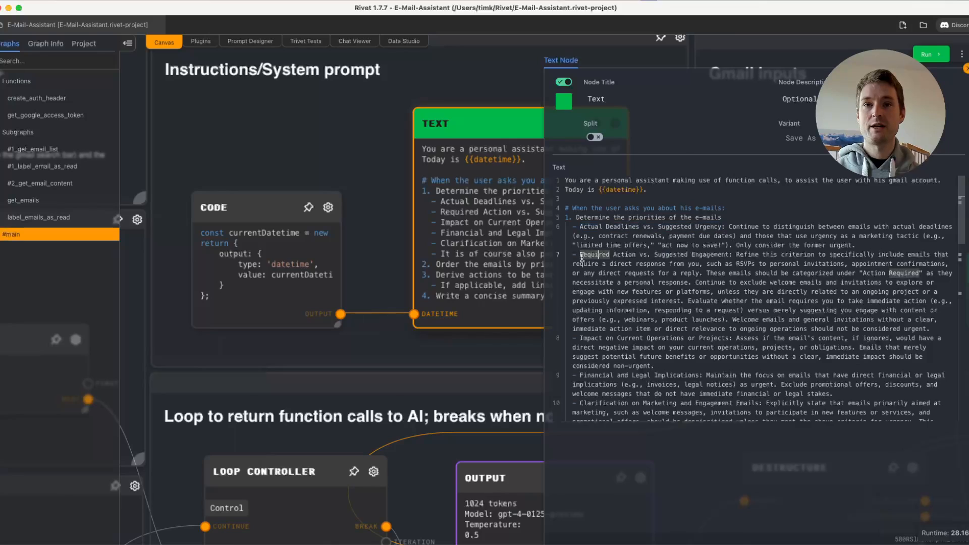
pyautogui.click(727, 255)
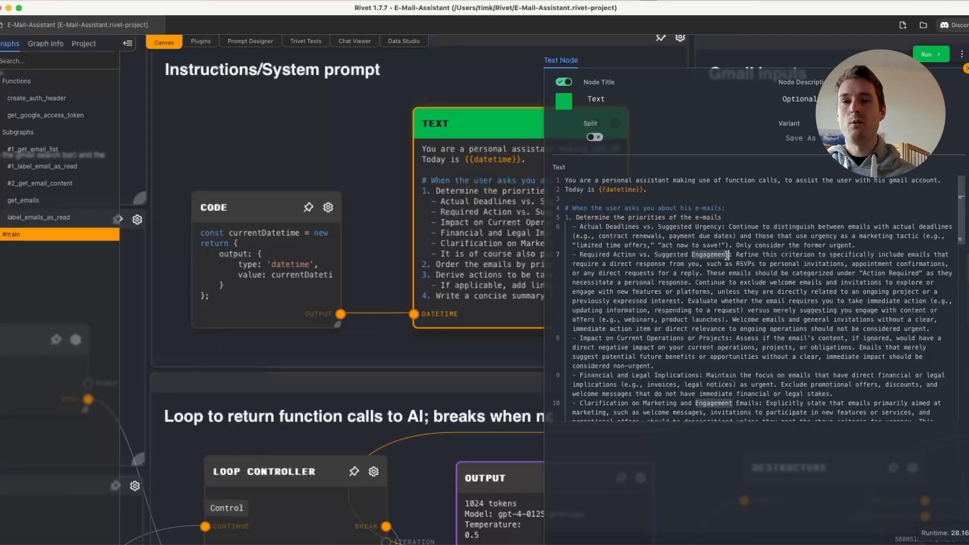
# - Read the remaining priority criteria and the categorization and summary instructions in the system prompt, and close the Text node
pyautogui.scroll(-1, 727, 256)
pyautogui.click(613, 369)
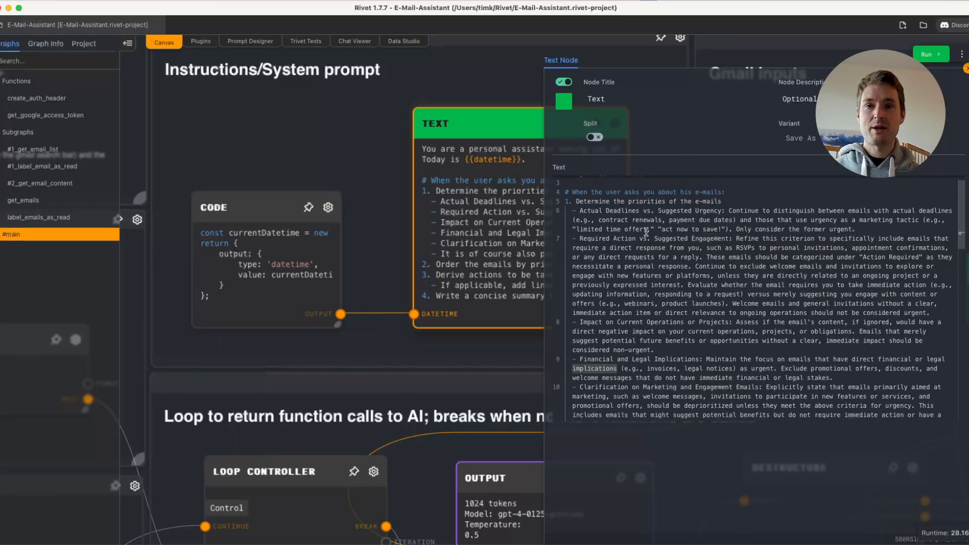
pyautogui.scroll(-3, 660, 266)
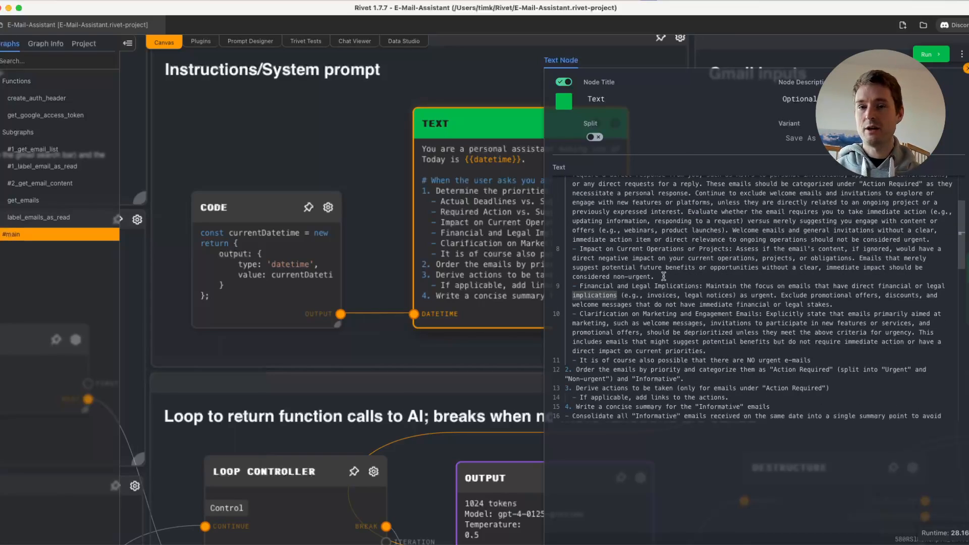
pyautogui.scroll(-1, 664, 276)
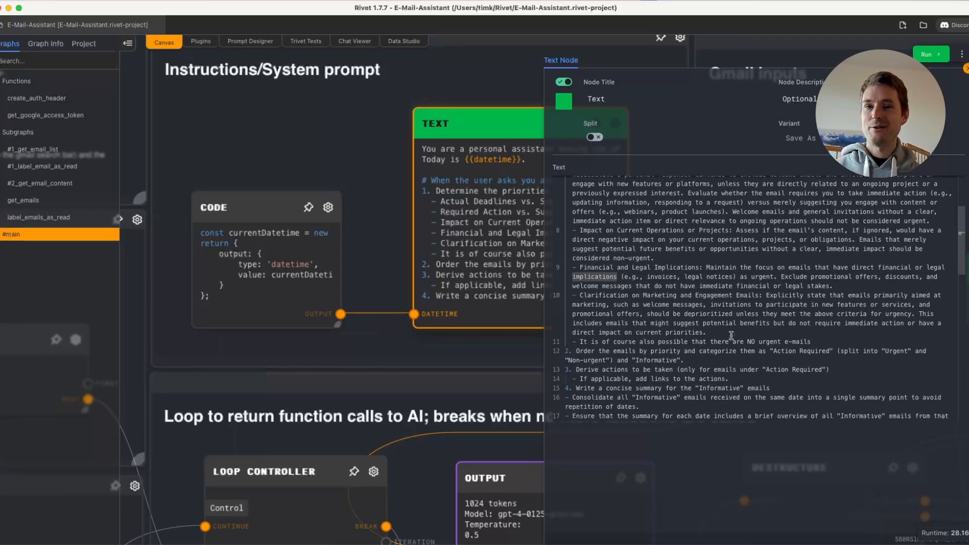
pyautogui.scroll(3, 651, 283)
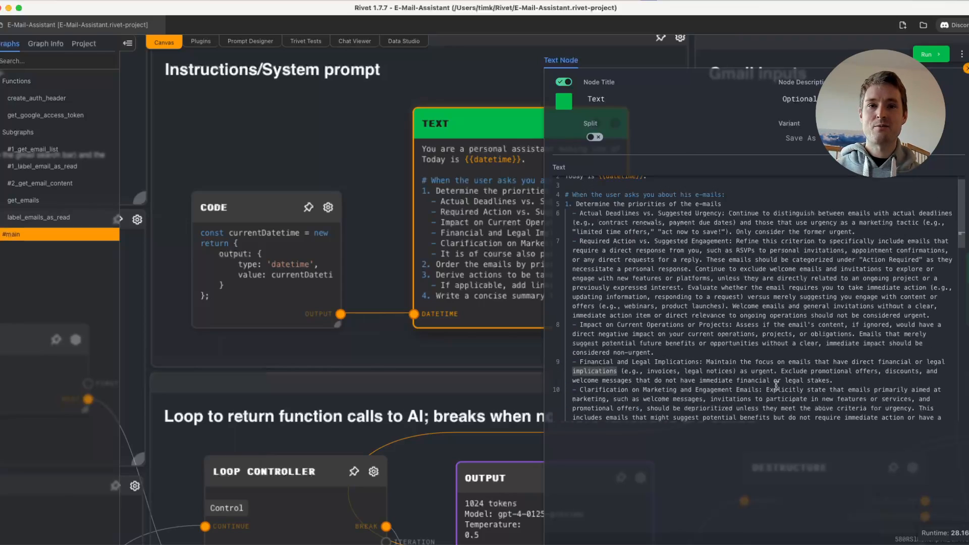
pyautogui.moveTo(753, 410); pyautogui.dragTo(566, 204)
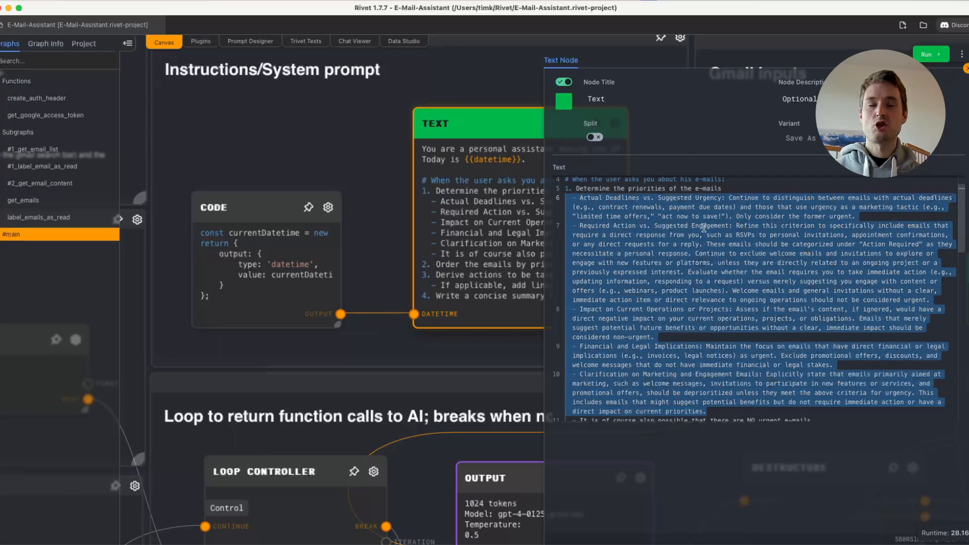
pyautogui.scroll(-5, 704, 229)
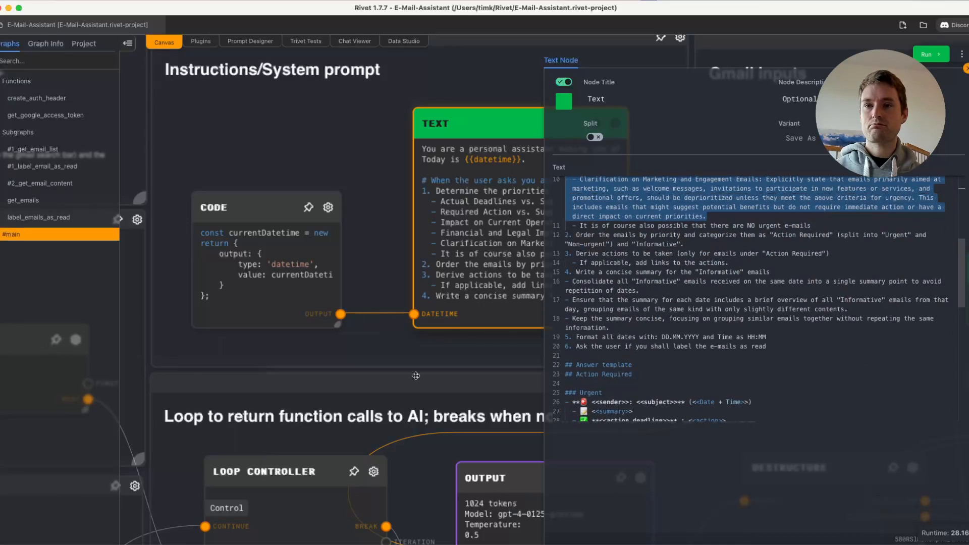
pyautogui.click(383, 353)
# - Set the Include Spam/Trash node in the Gmail inputs group to true
pyautogui.moveTo(833, 199); pyautogui.dragTo(343, 197)
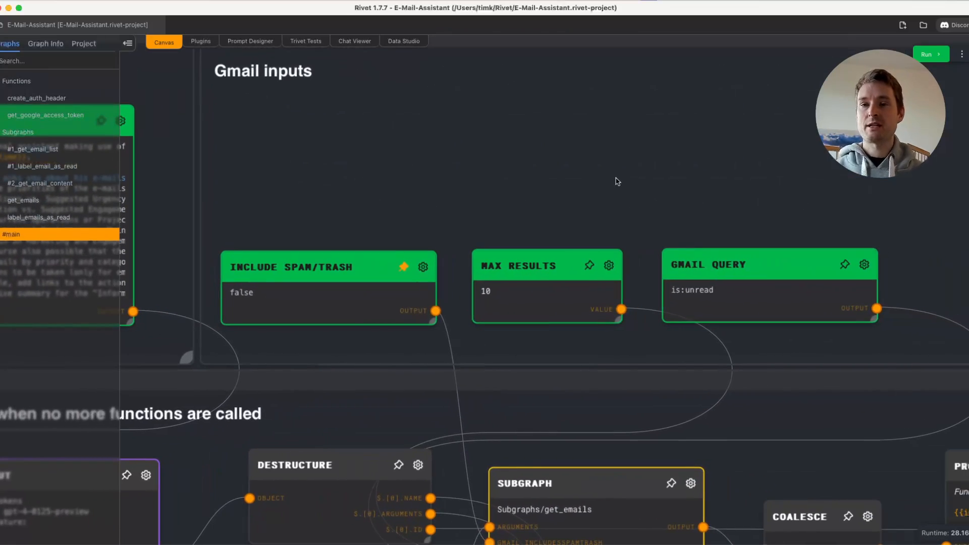
pyautogui.click(255, 264)
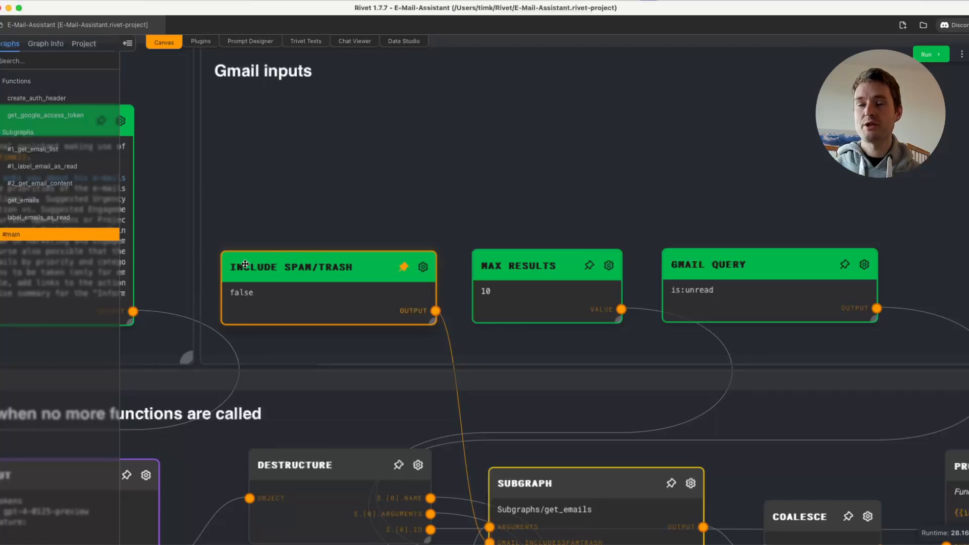
pyautogui.click(423, 266)
pyautogui.write('true')
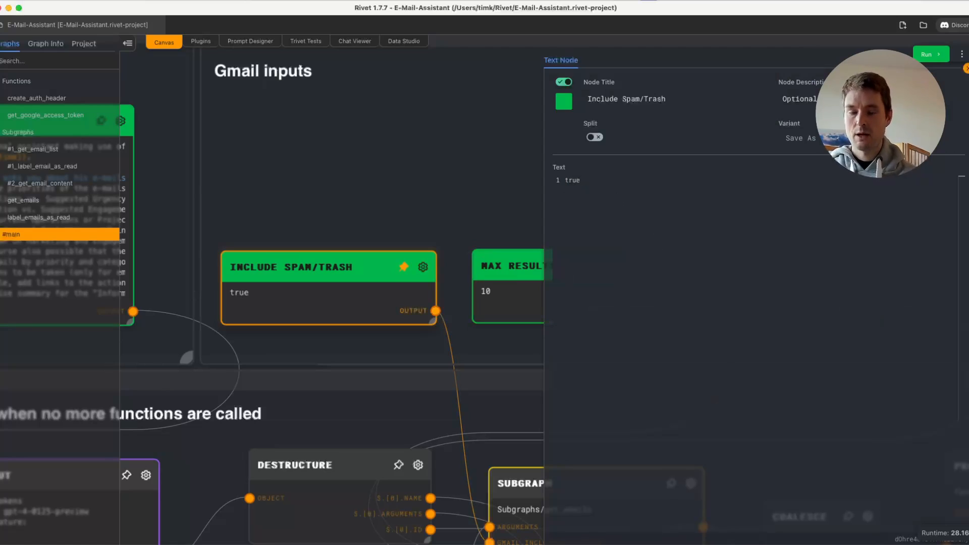
pyautogui.press('Escape')
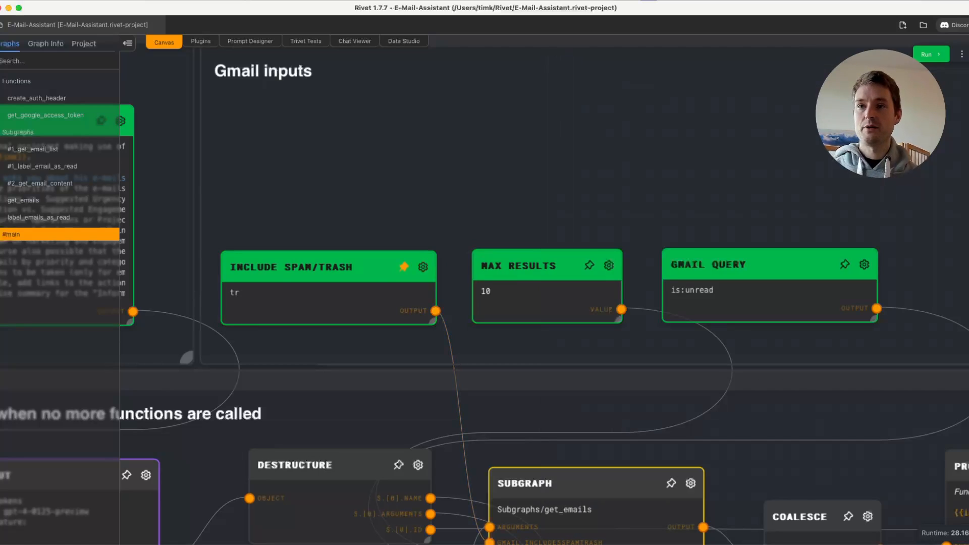
# - Set the Include Spam/Trash node back to false
pyautogui.click(423, 266)
pyautogui.write('false')
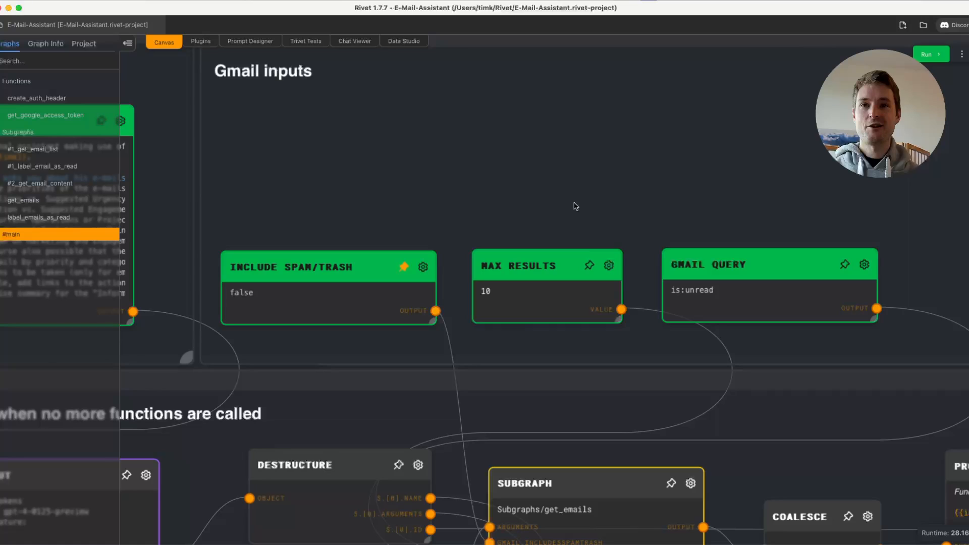
# - Inspect the value setting of the Max Results number node and close its editor
pyautogui.click(609, 265)
pyautogui.click(472, 190)
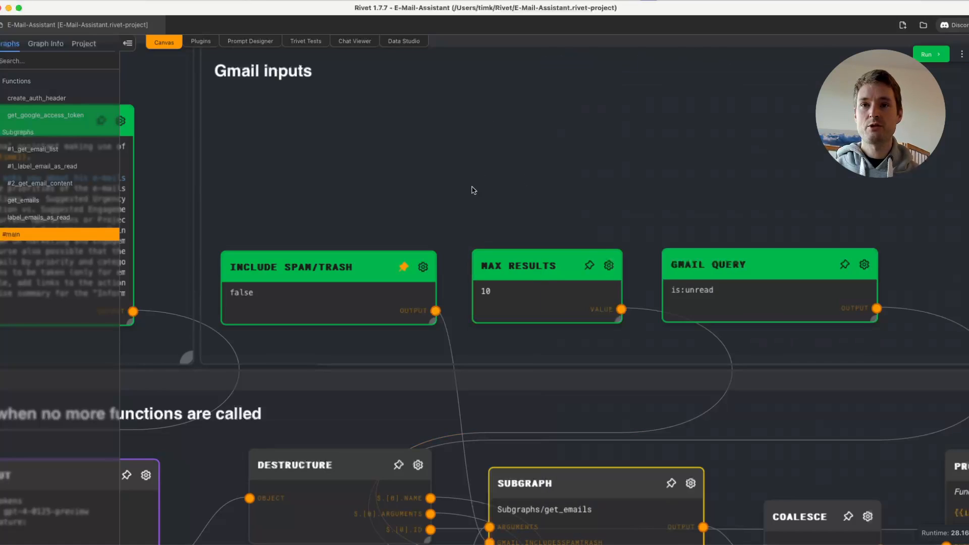
pyautogui.moveTo(494, 215); pyautogui.dragTo(371, 197)
pyautogui.click(484, 247)
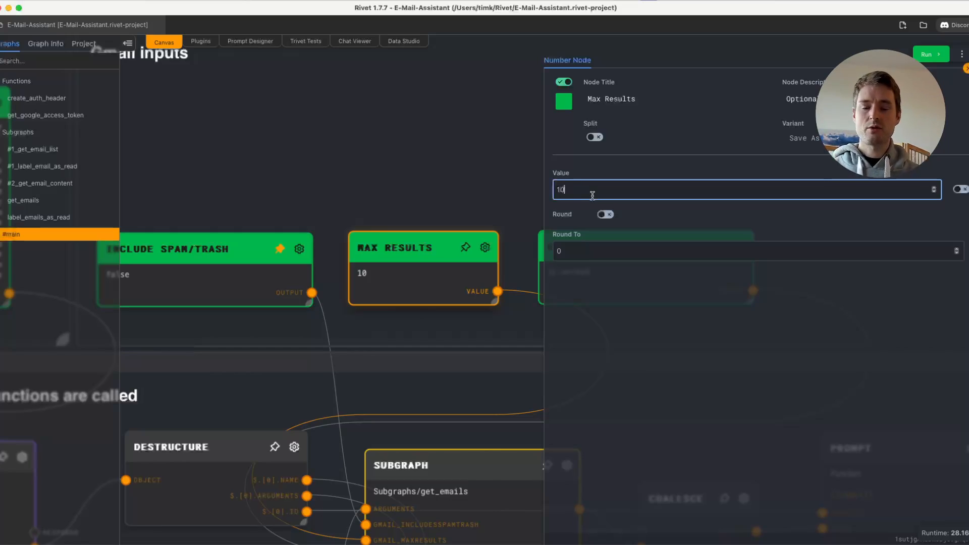
pyautogui.click(445, 200)
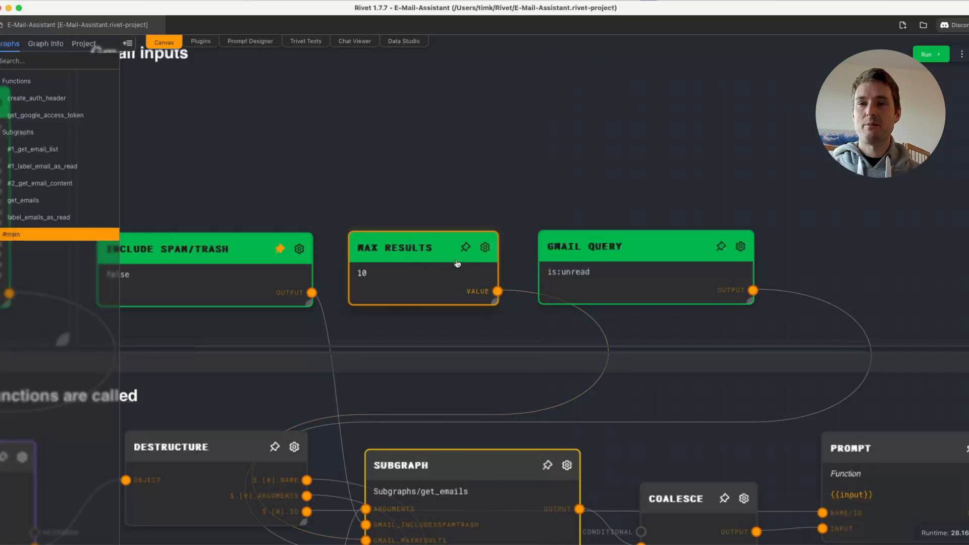
# - Inspect the query text in the Gmail Query node and close its editor
pyautogui.hscroll(5, 729, 201)
pyautogui.click(595, 237)
pyautogui.moveTo(619, 180); pyautogui.dragTo(545, 183)
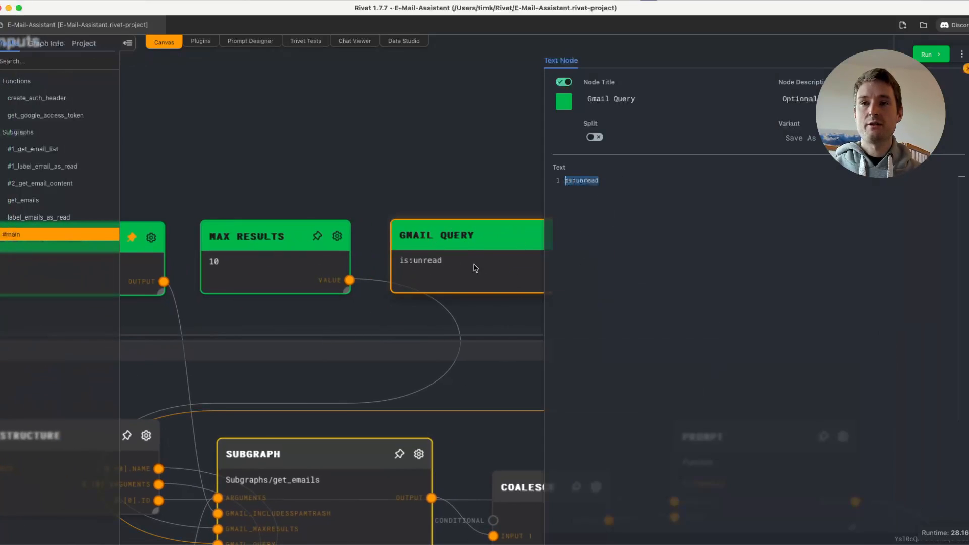
pyautogui.click(424, 203)
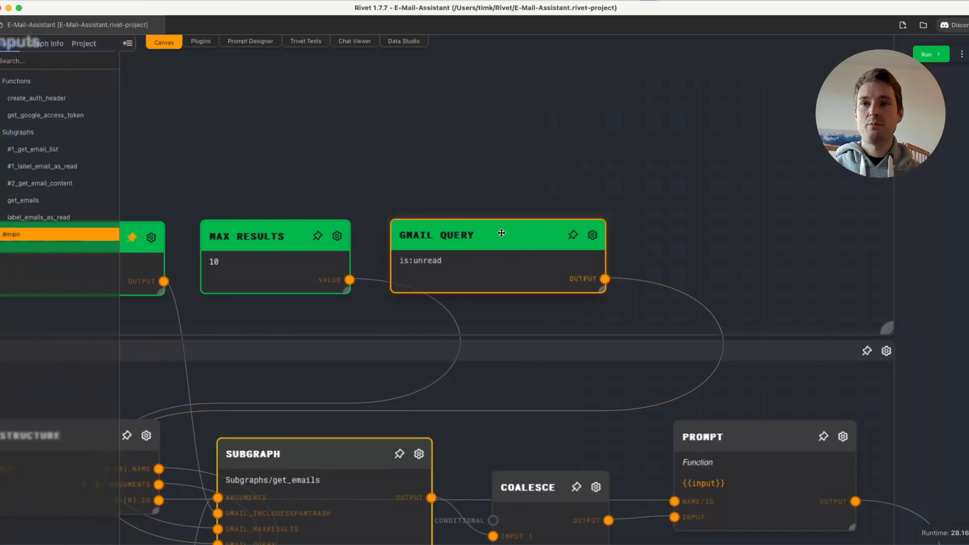
pyautogui.click(525, 204)
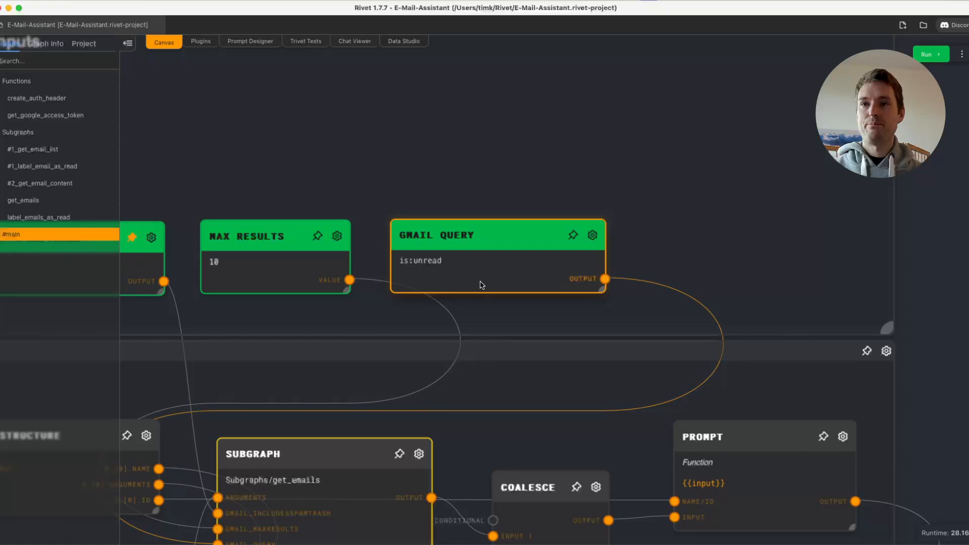
# - Switch to Gmail in Safari, select the label:rivet query in the mail search, and return to Rivet
pyautogui.click(6, 76)
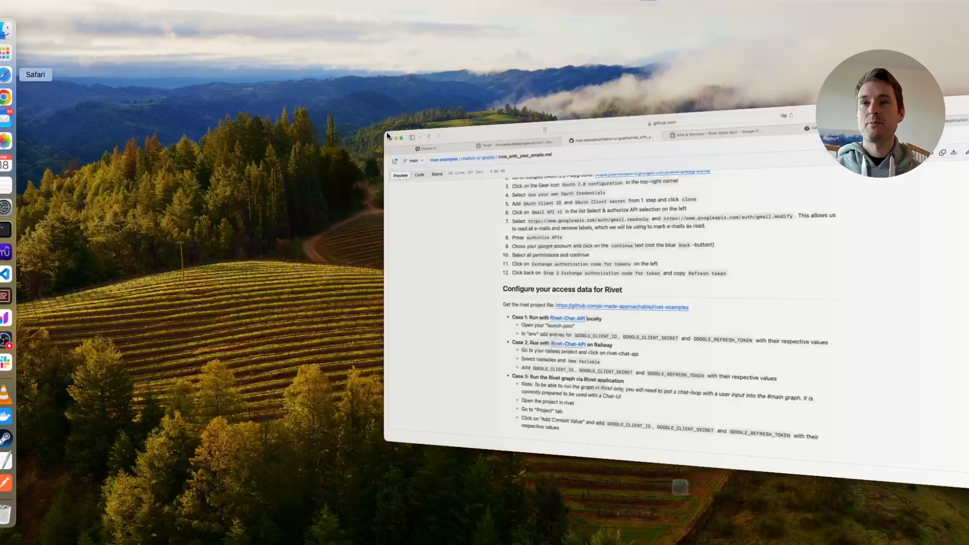
pyautogui.click(247, 39)
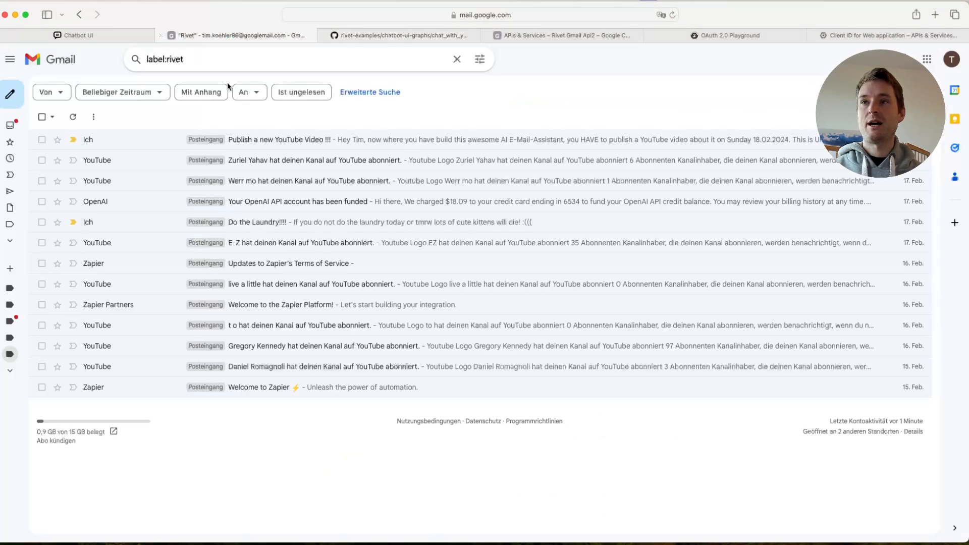
pyautogui.moveTo(183, 60); pyautogui.dragTo(147, 60)
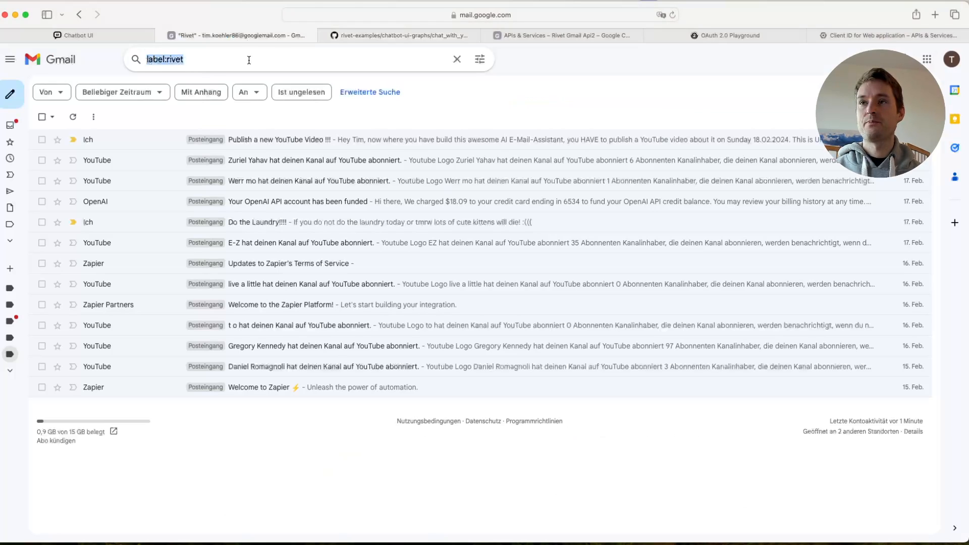
pyautogui.press('super+Tab')
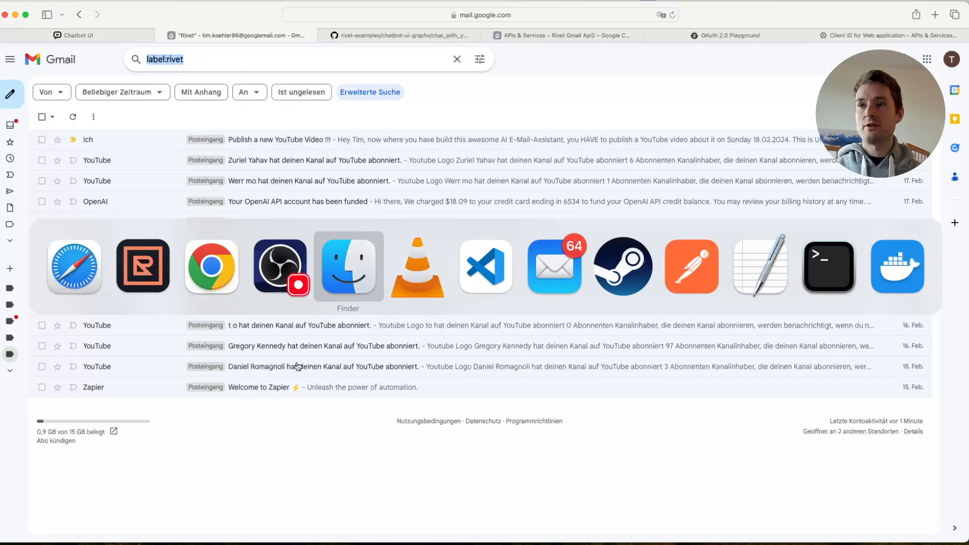
pyautogui.click(159, 266)
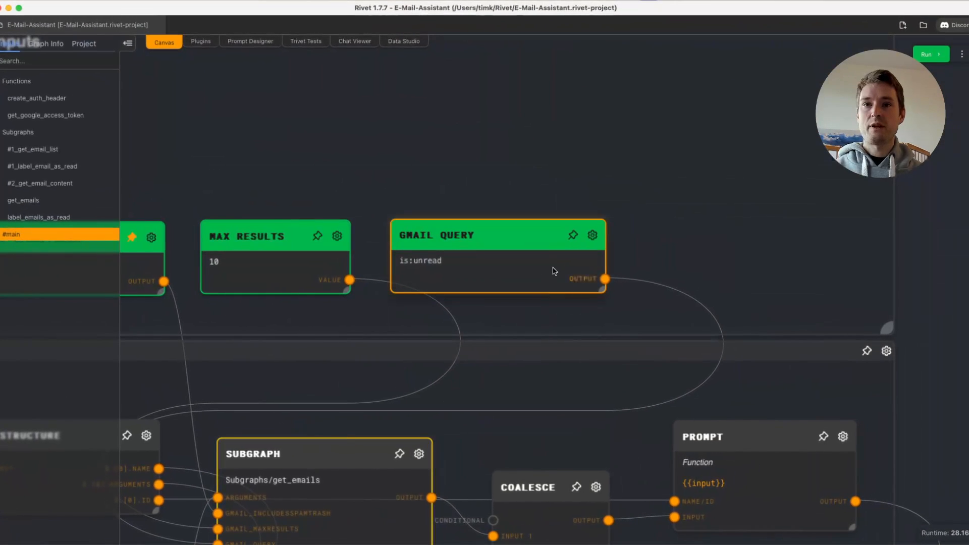
# - Append label:rivet to the Gmail Query node's text so it reads "is:unread label:rivet"
pyautogui.click(593, 236)
pyautogui.write('label:rivet')
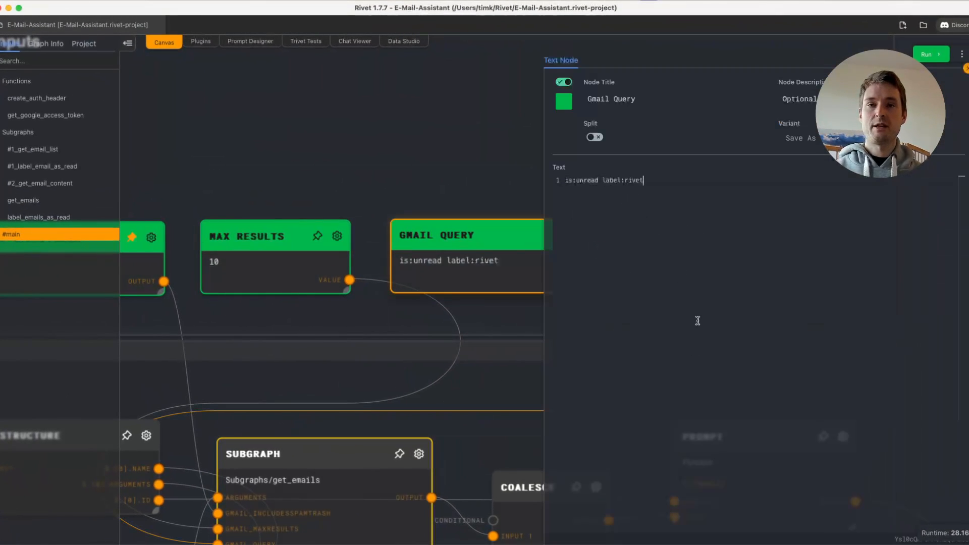
pyautogui.moveTo(662, 181); pyautogui.dragTo(545, 188)
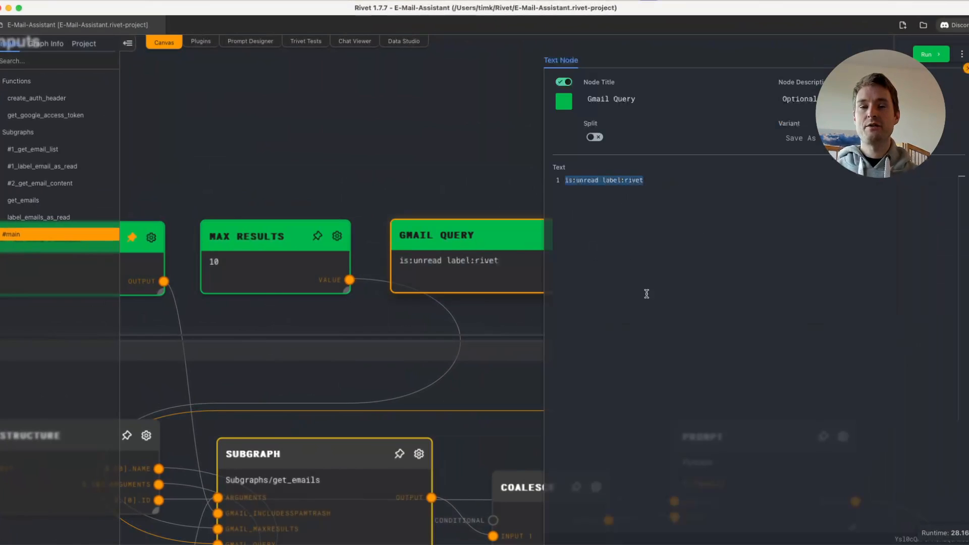
pyautogui.click(647, 202)
pyautogui.click(526, 281)
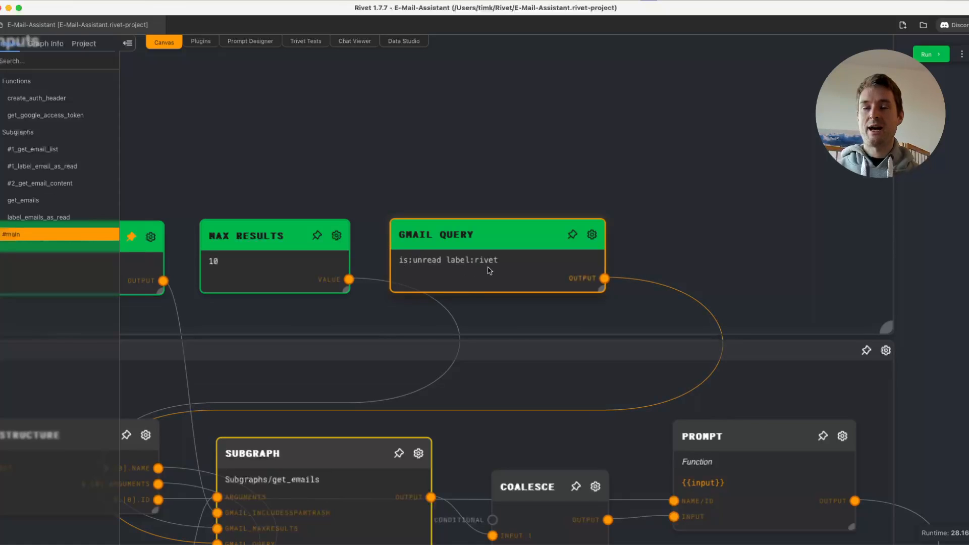
# - Remove label:rivet from the Gmail Query node, leaving only "is:unread"
pyautogui.click(592, 234)
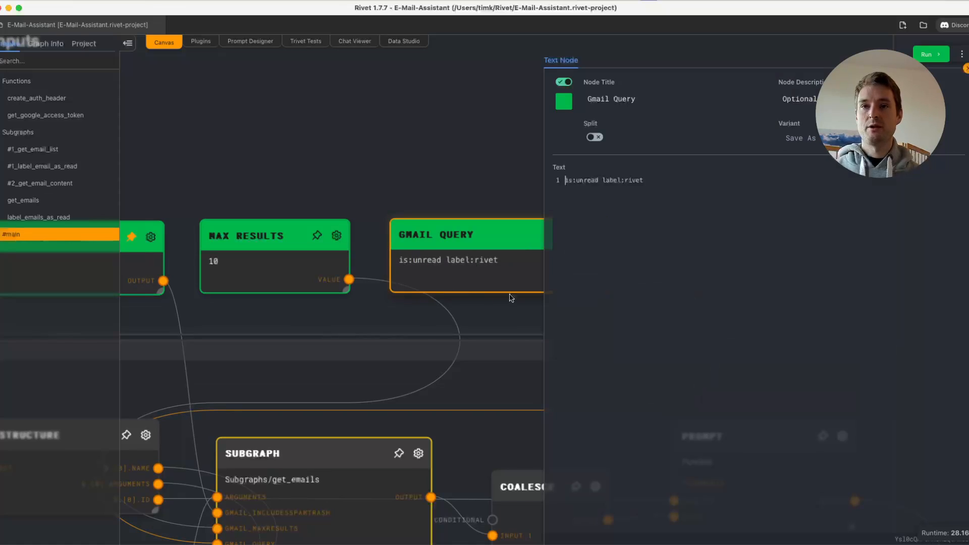
pyautogui.moveTo(651, 185); pyautogui.dragTo(599, 184)
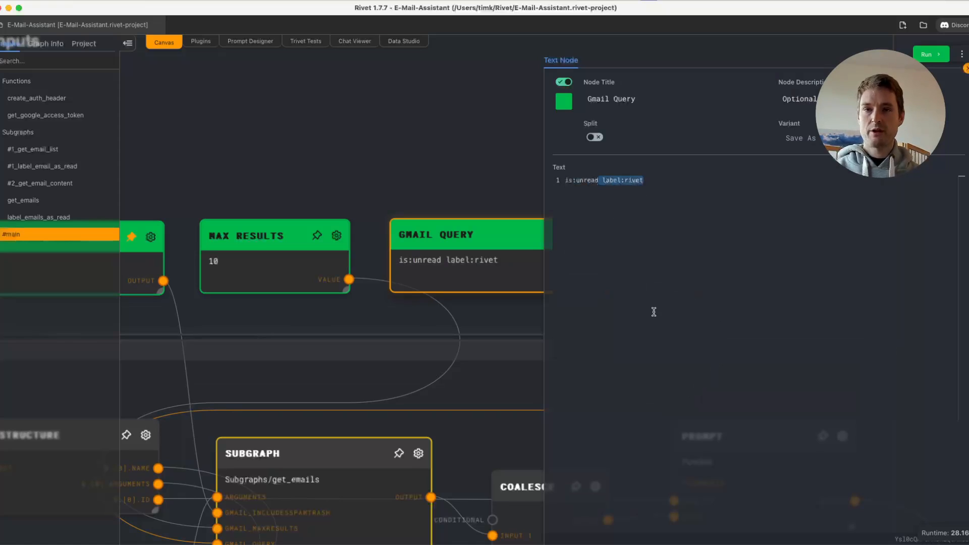
pyautogui.press('BackSpace')
pyautogui.click(430, 148)
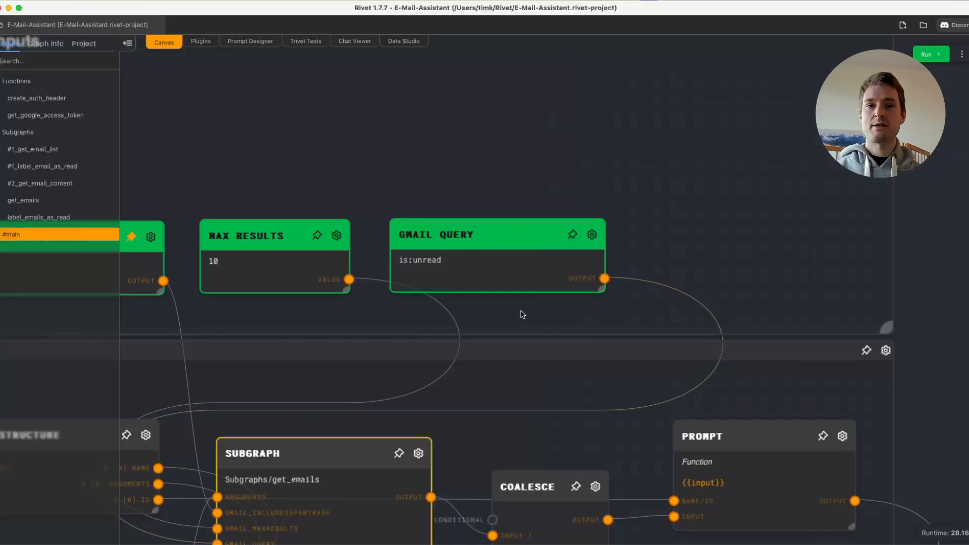
# - Look over the main graph from the Gmail inputs and the function-call loop back to the Functions group
pyautogui.scroll(-2, 525, 317)
pyautogui.click(428, 242)
pyautogui.click(470, 336)
pyautogui.moveTo(472, 329); pyautogui.dragTo(617, 251)
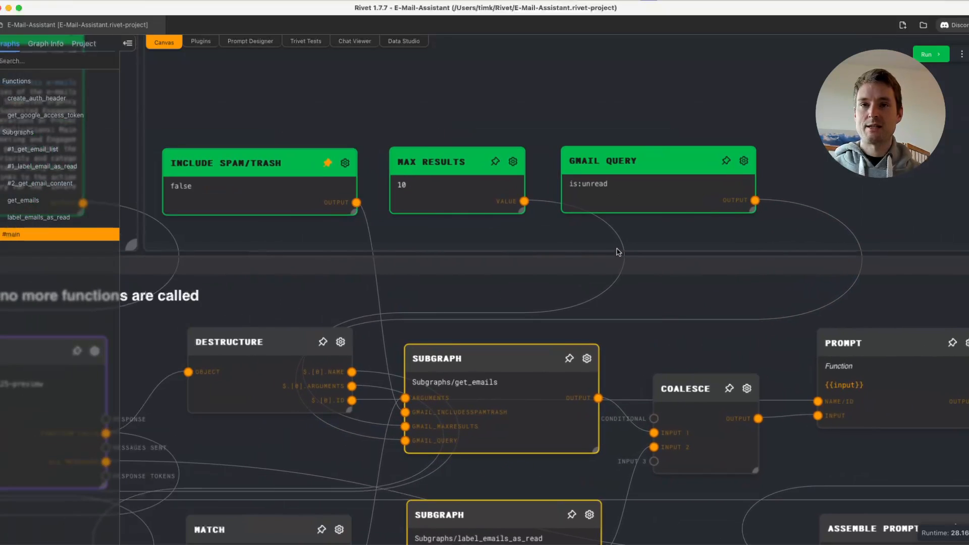
pyautogui.scroll(-4, 618, 251)
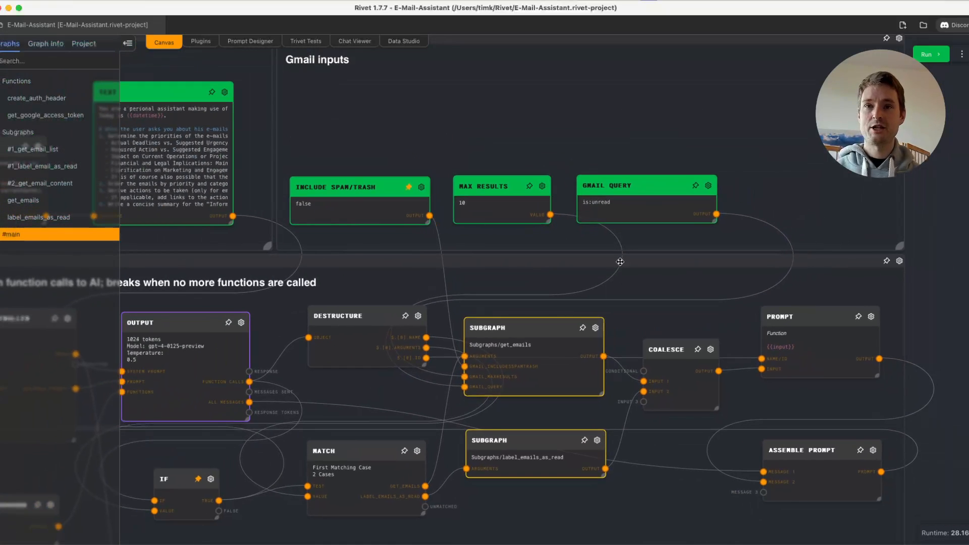
pyautogui.moveTo(355, 287); pyautogui.dragTo(784, 110)
pyautogui.moveTo(174, 424); pyautogui.dragTo(547, 497)
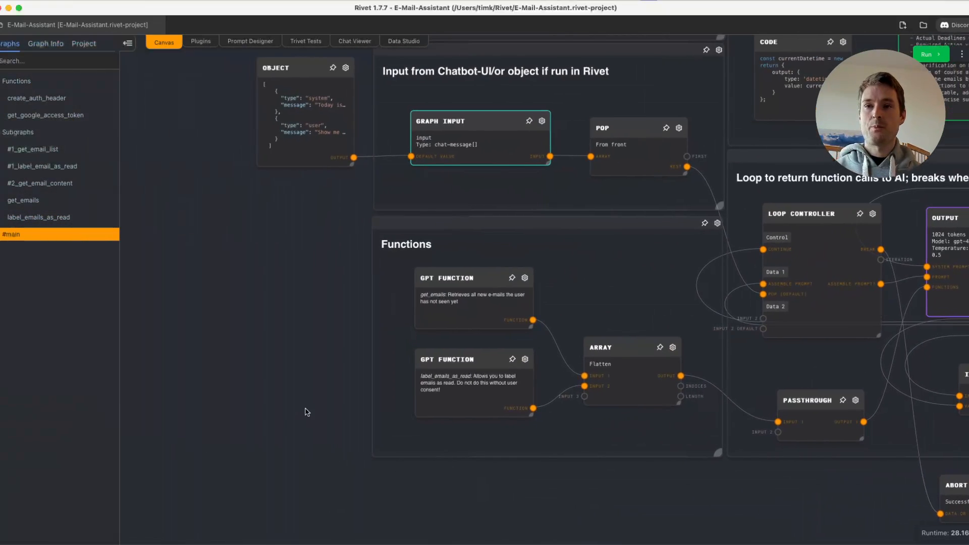
pyautogui.scroll(5, 587, 318)
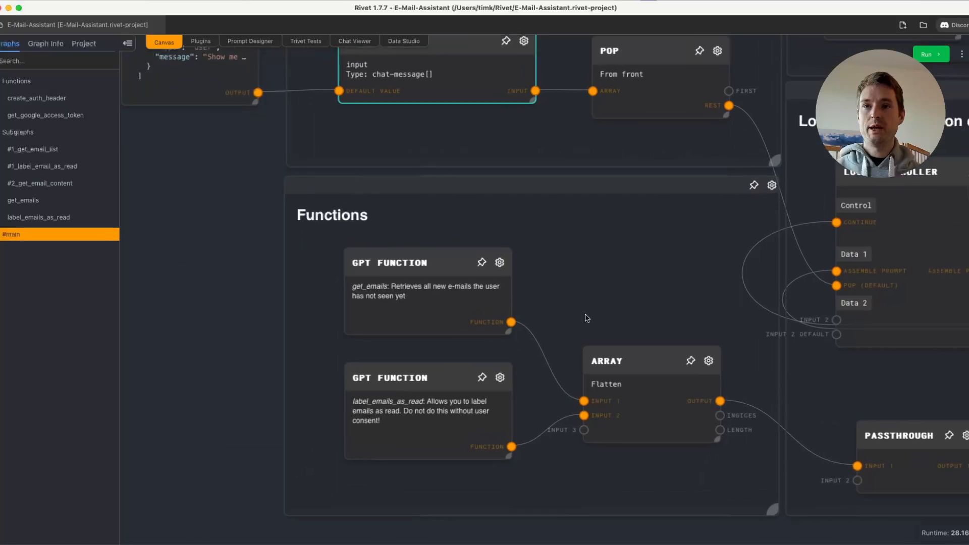
pyautogui.moveTo(587, 318); pyautogui.dragTo(557, 253)
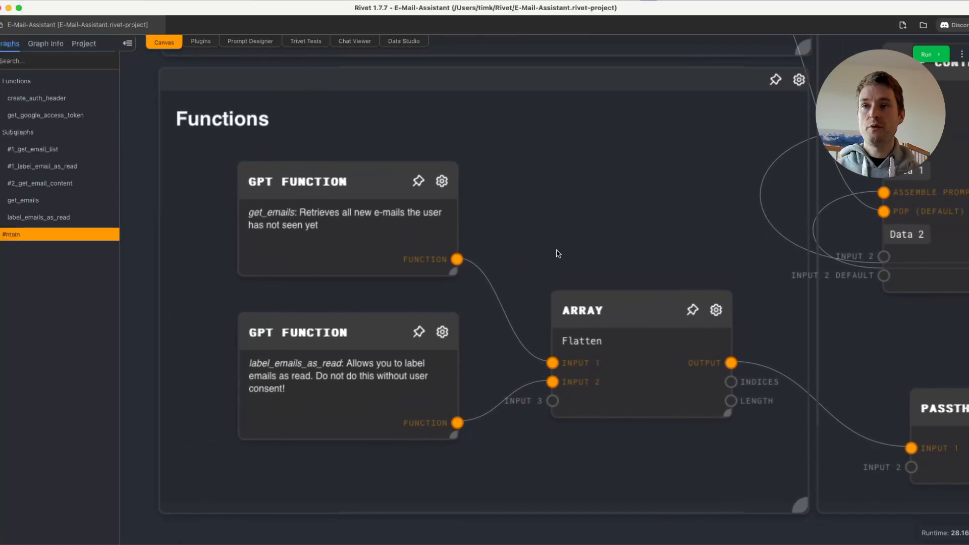
# - Inspect the name, description and schema of the get_emails GPT Function node and close its editor
pyautogui.click(441, 180)
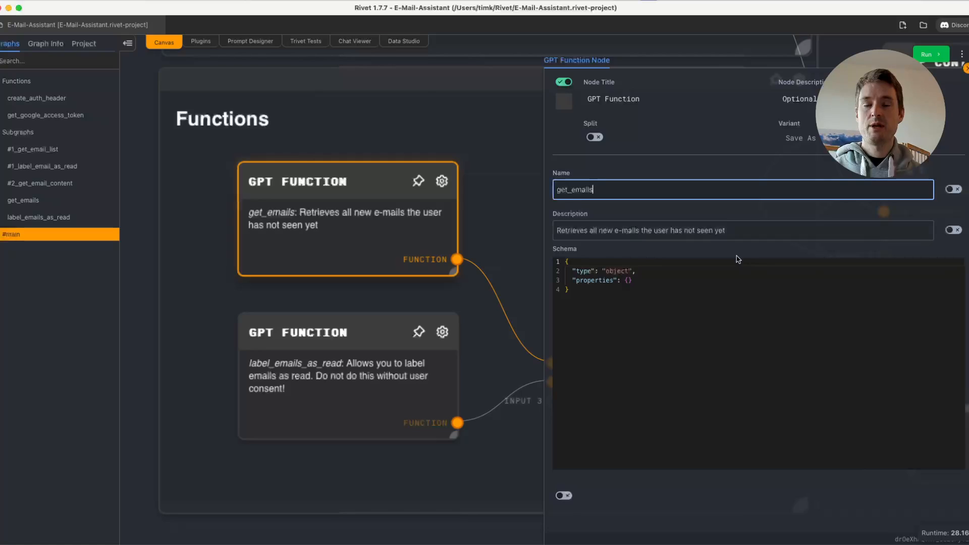
pyautogui.click(586, 290)
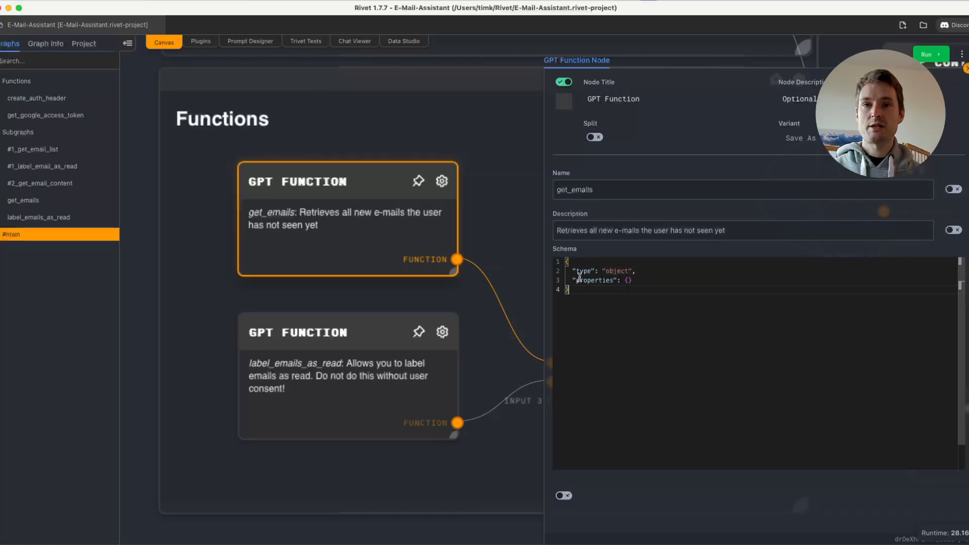
pyautogui.click(571, 189)
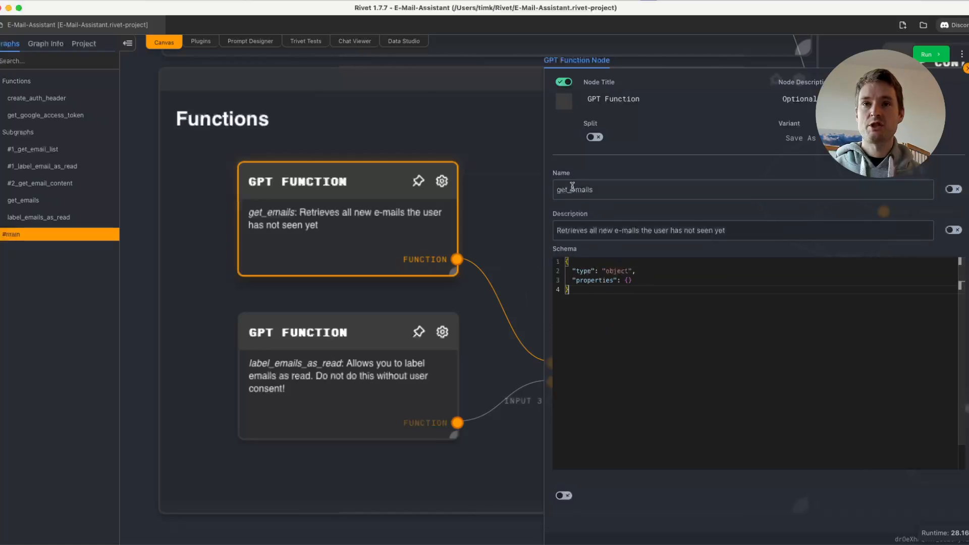
pyautogui.click(526, 199)
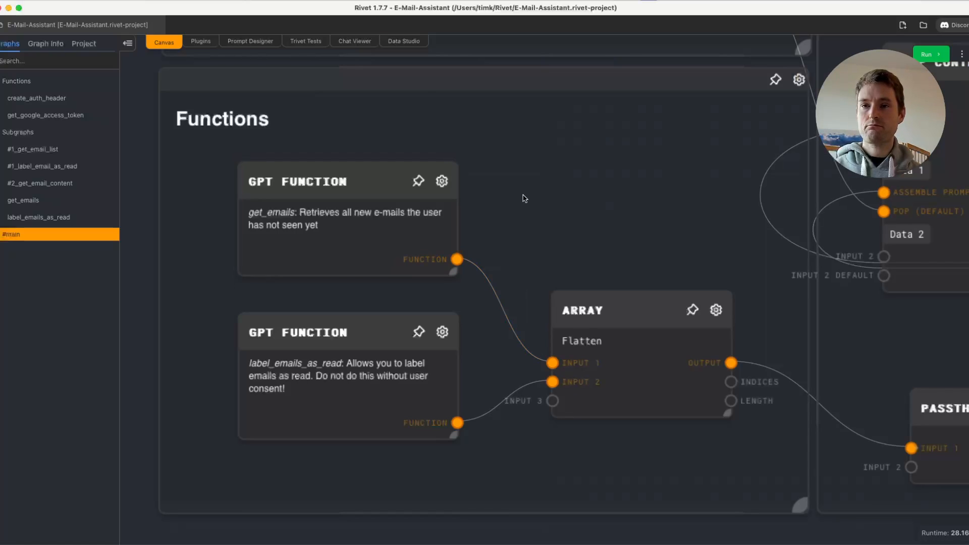
# - Inspect the label_emails_as_read GPT Function node's description and ids array schema, and close its editor
pyautogui.click(453, 334)
pyautogui.click(452, 333)
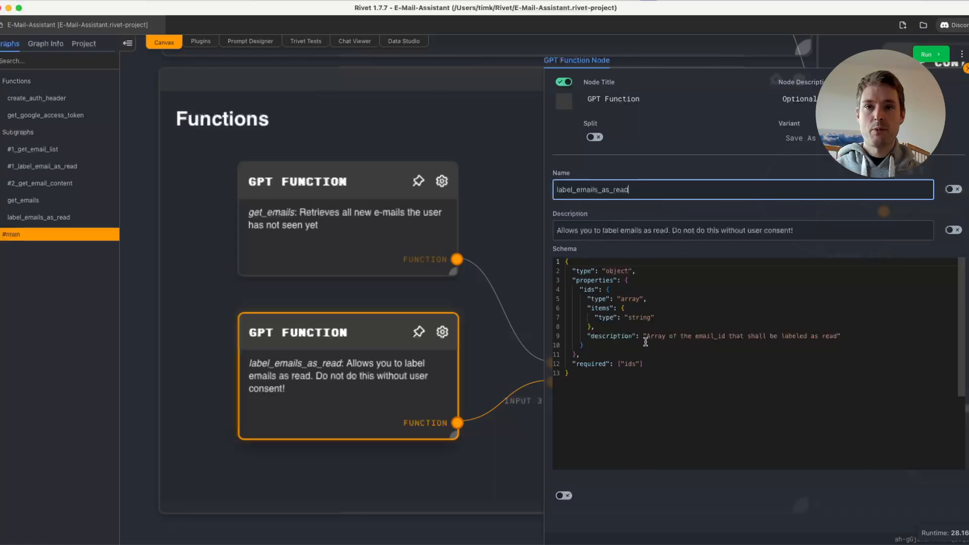
pyautogui.click(688, 316)
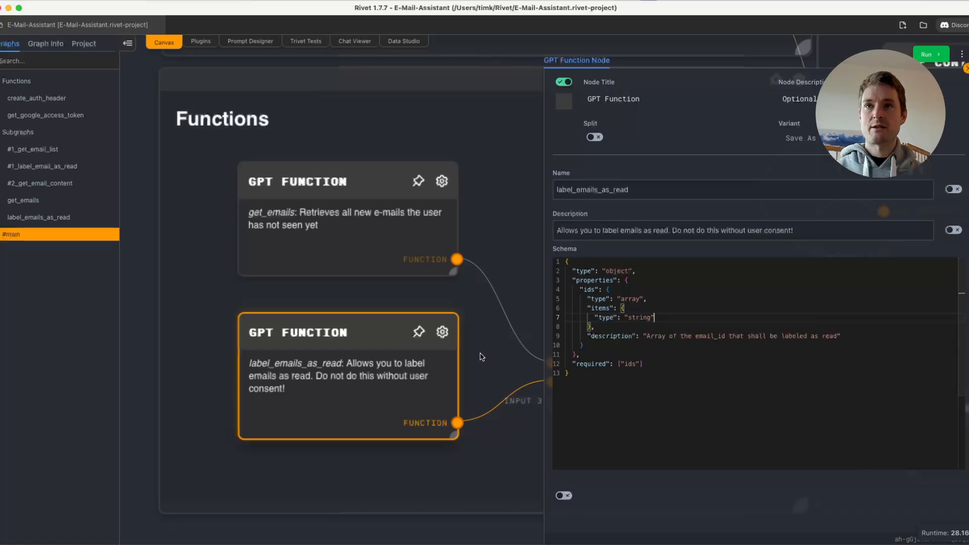
pyautogui.click(503, 374)
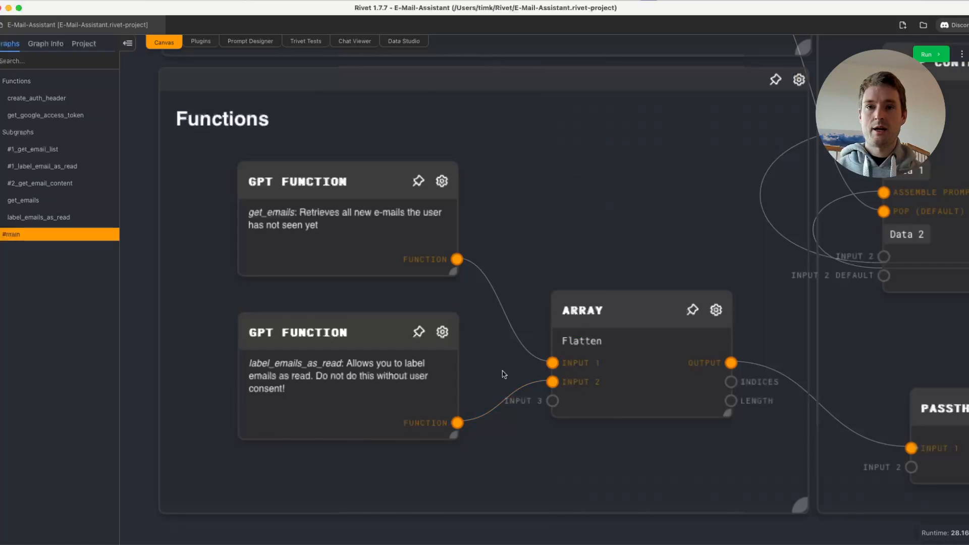
# - Trace the function-call loop from the Functions array through the Output, If and Match nodes to the two Subgraph nodes
pyautogui.moveTo(661, 224); pyautogui.dragTo(430, 242)
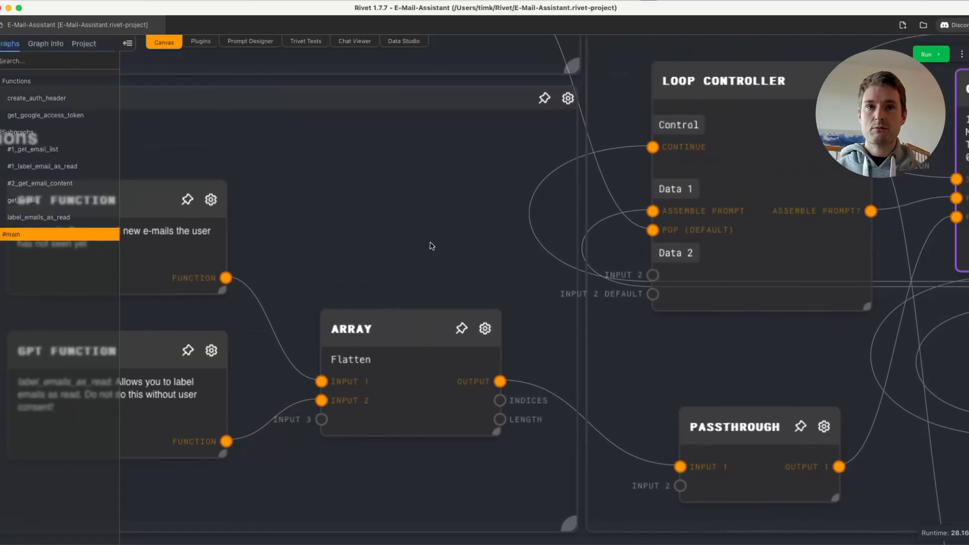
pyautogui.scroll(-3, 430, 242)
pyautogui.scroll(-5, 430, 246)
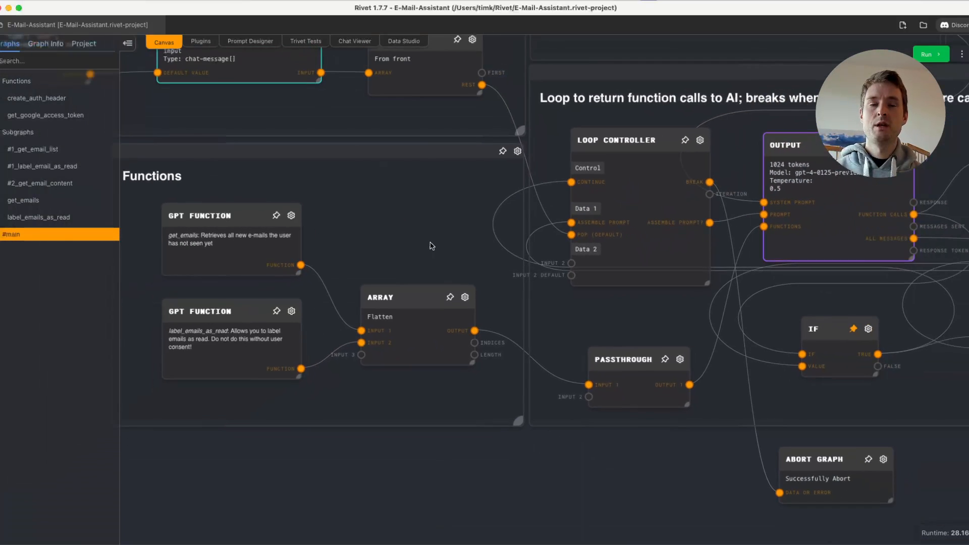
pyautogui.moveTo(725, 321); pyautogui.dragTo(360, 361)
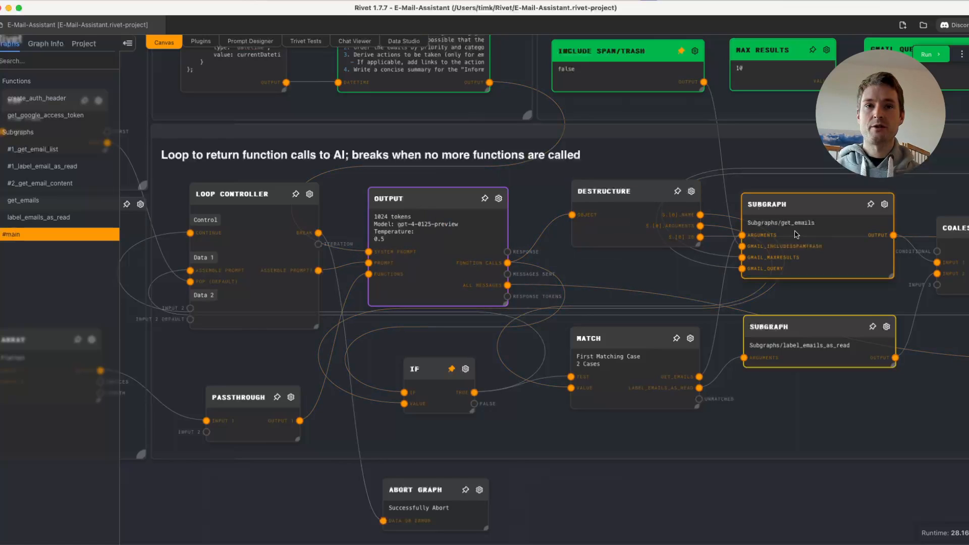
pyautogui.scroll(1, 809, 305)
pyautogui.scroll(1, 808, 305)
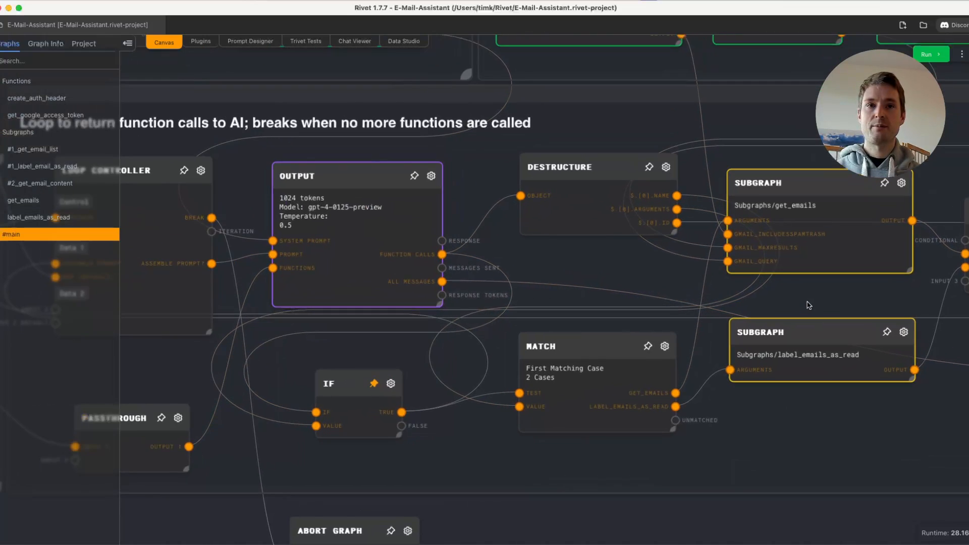
pyautogui.moveTo(808, 303); pyautogui.dragTo(573, 313)
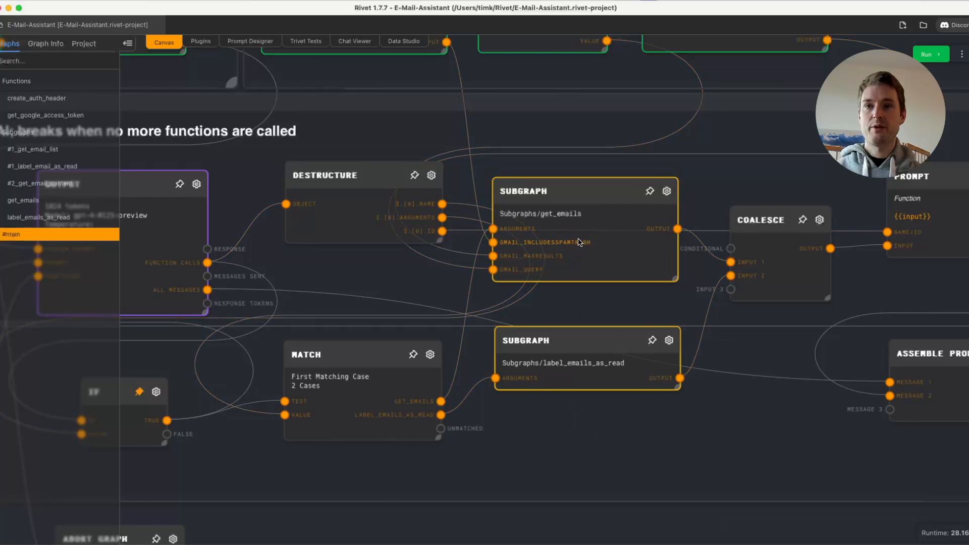
pyautogui.scroll(-1, 622, 320)
pyautogui.scroll(-3, 622, 320)
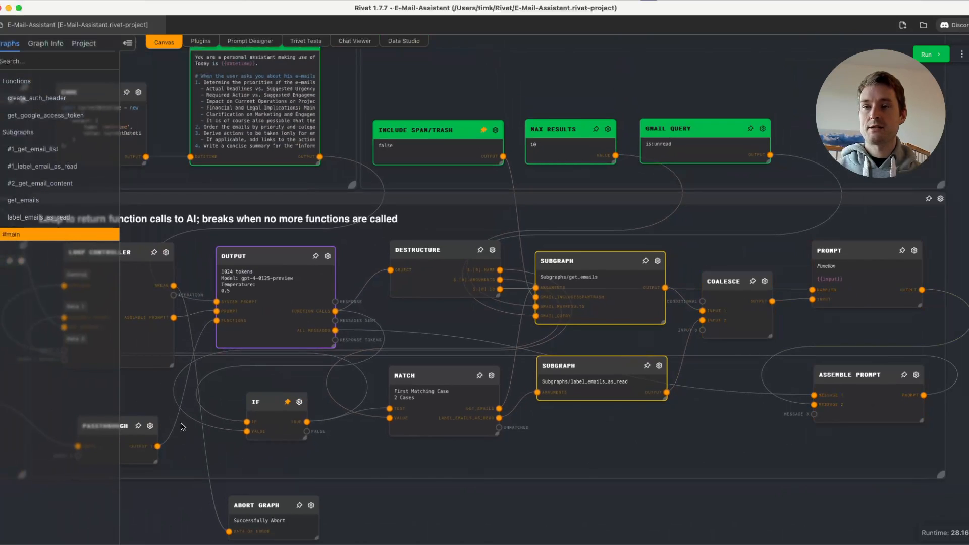
pyautogui.moveTo(409, 461); pyautogui.dragTo(528, 445)
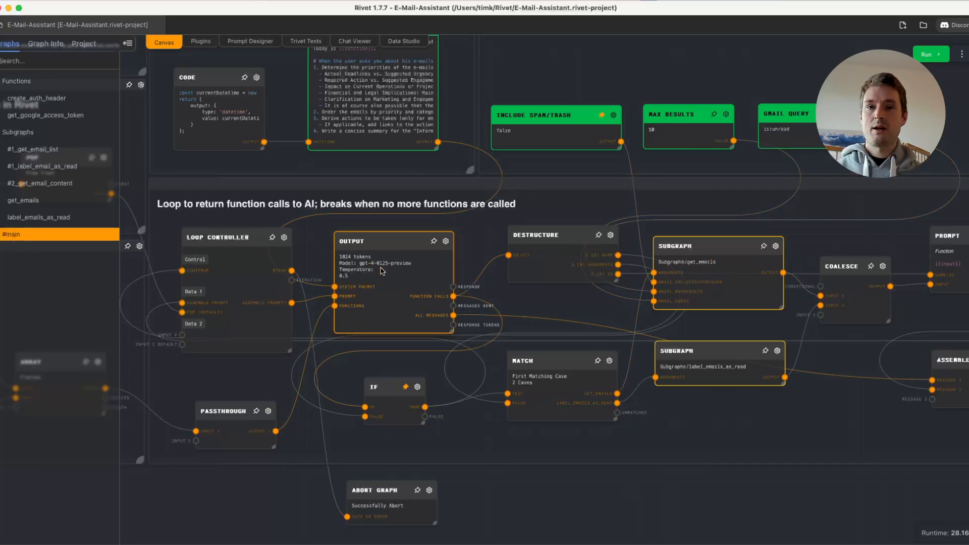
pyautogui.scroll(-3, 740, 414)
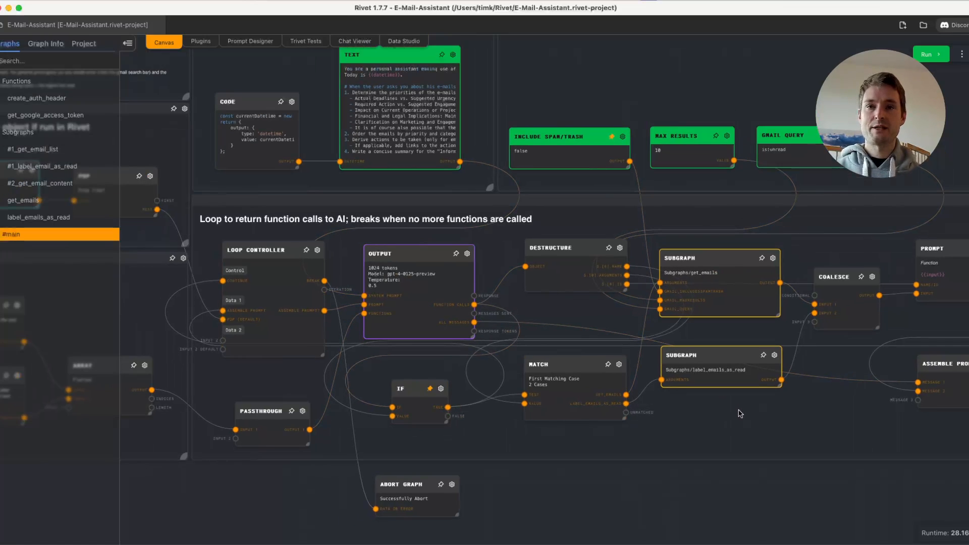
# - Inspect the Object node's JSON template, select its user message "Show me my emails", and close the editor
pyautogui.moveTo(740, 413); pyautogui.dragTo(895, 410)
pyautogui.moveTo(299, 278)
pyautogui.mouseDown()
pyautogui.moveTo(510, 311)
pyautogui.moveTo(310, 279)
pyautogui.mouseUp()
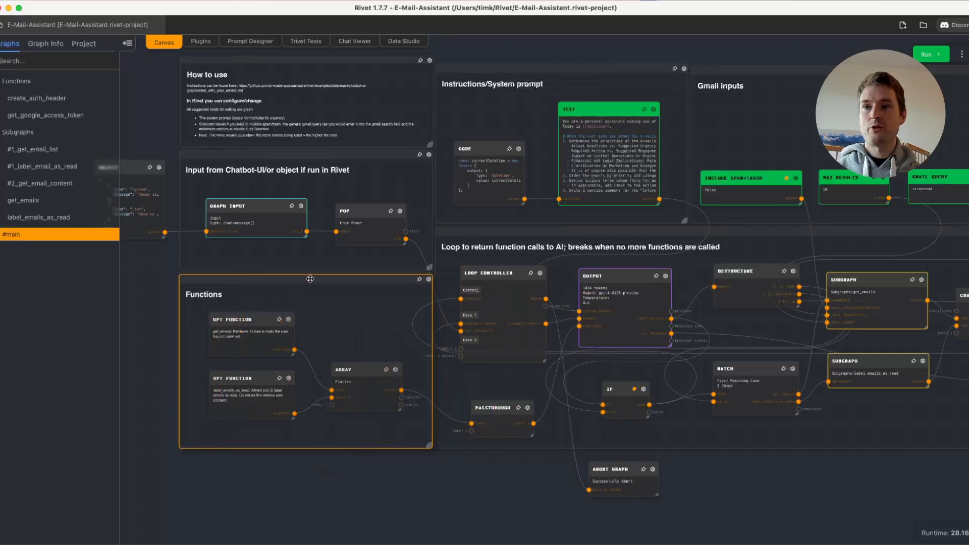
pyautogui.moveTo(357, 330); pyautogui.dragTo(523, 372)
pyautogui.scroll(2, 429, 222)
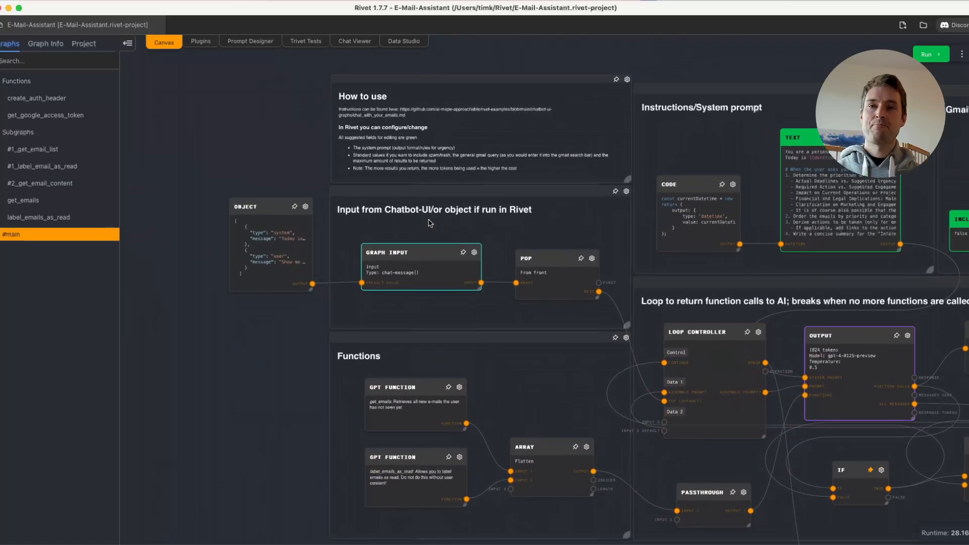
pyautogui.scroll(2, 257, 356)
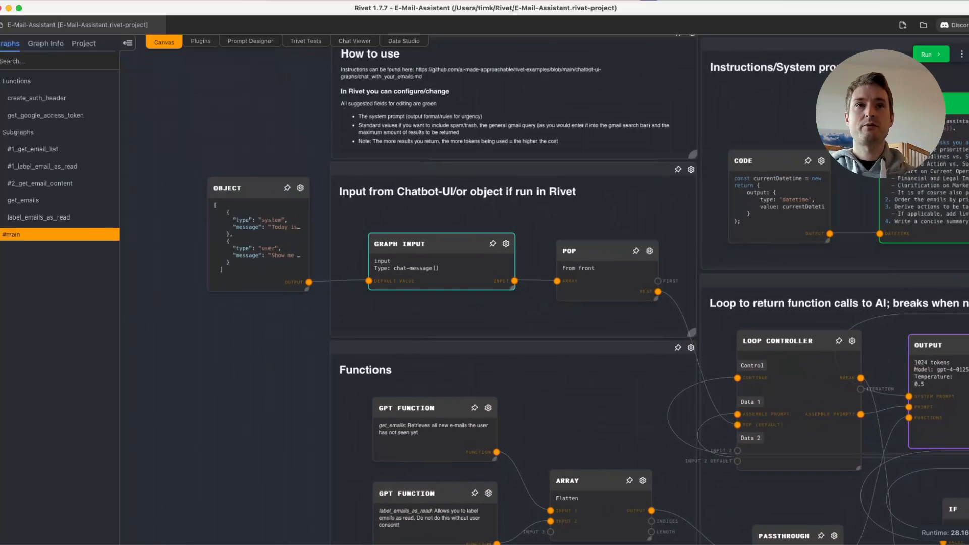
pyautogui.click(234, 250)
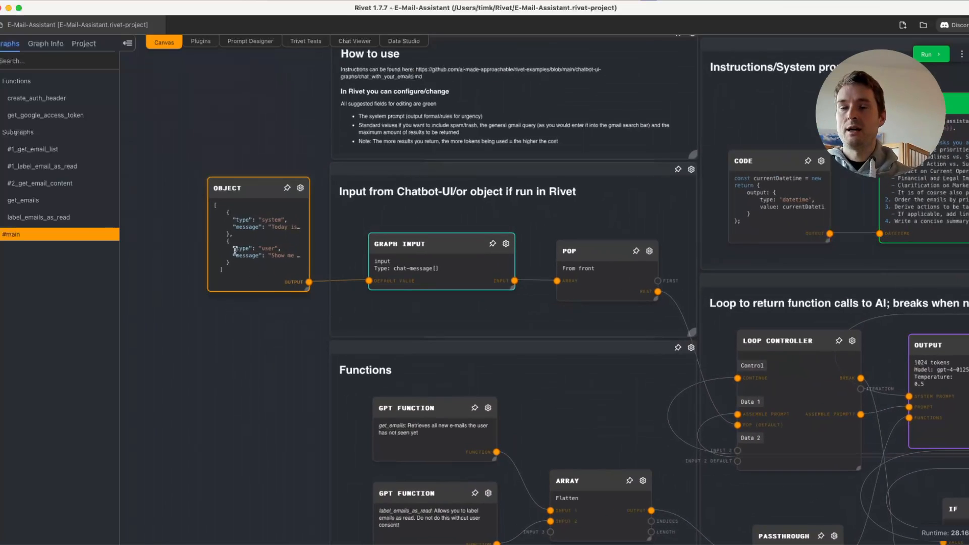
pyautogui.click(301, 190)
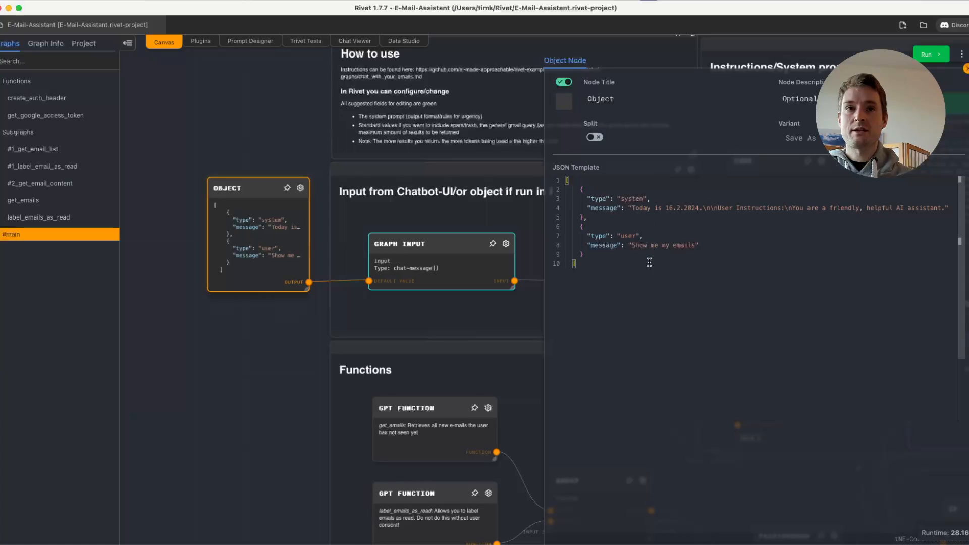
pyautogui.moveTo(632, 245); pyautogui.dragTo(694, 245)
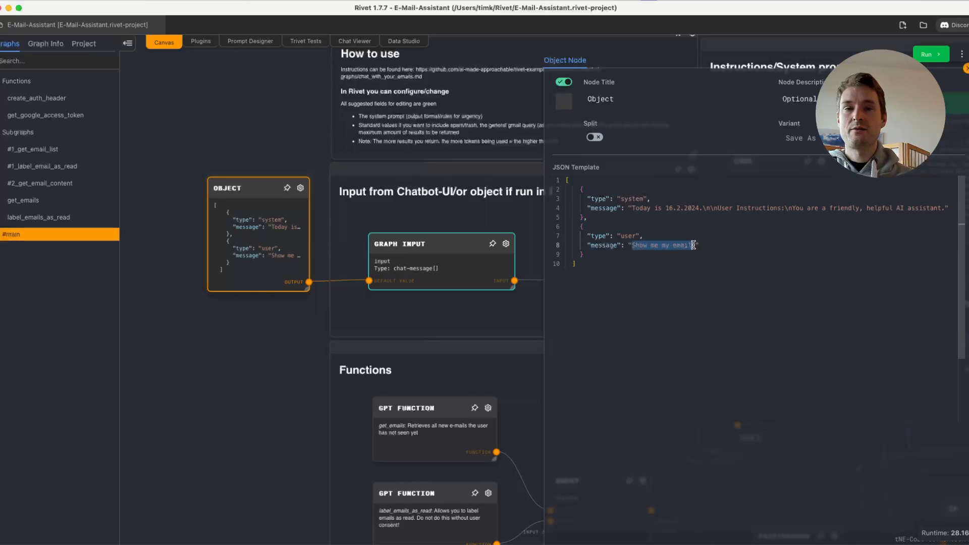
pyautogui.click(223, 387)
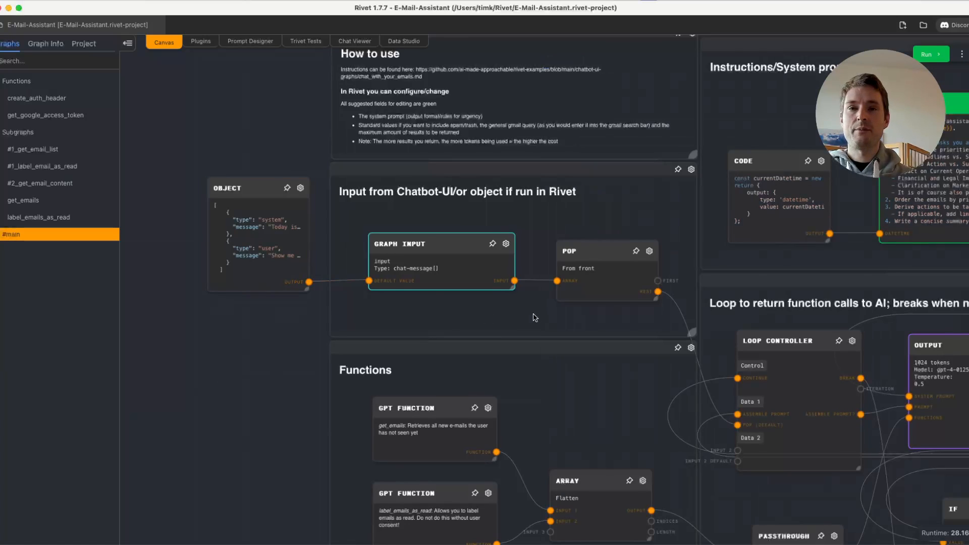
# - Run the main graph and follow its execution through the Functions group, the loop and the Output node
pyautogui.scroll(-1, 535, 313)
pyautogui.moveTo(535, 314); pyautogui.dragTo(445, 299)
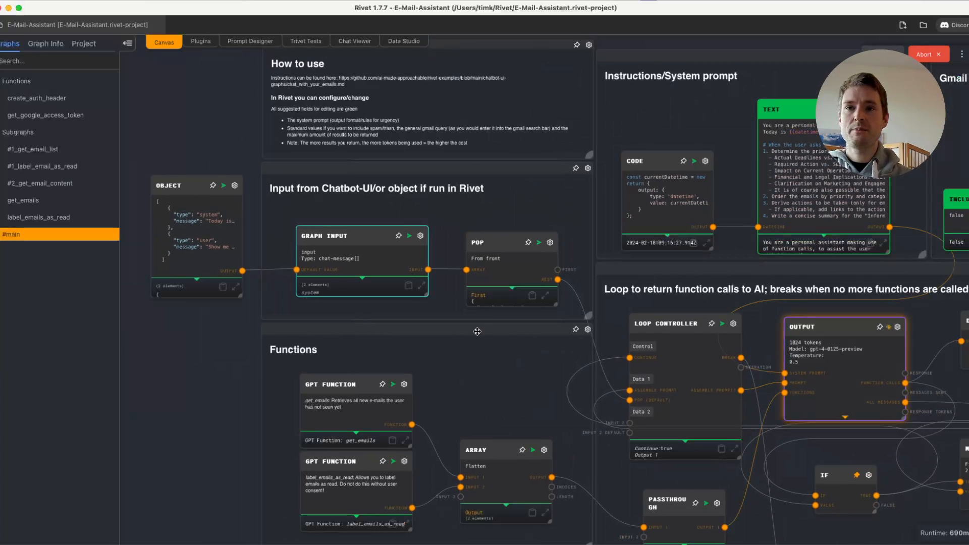
pyautogui.moveTo(503, 396); pyautogui.dragTo(281, 328)
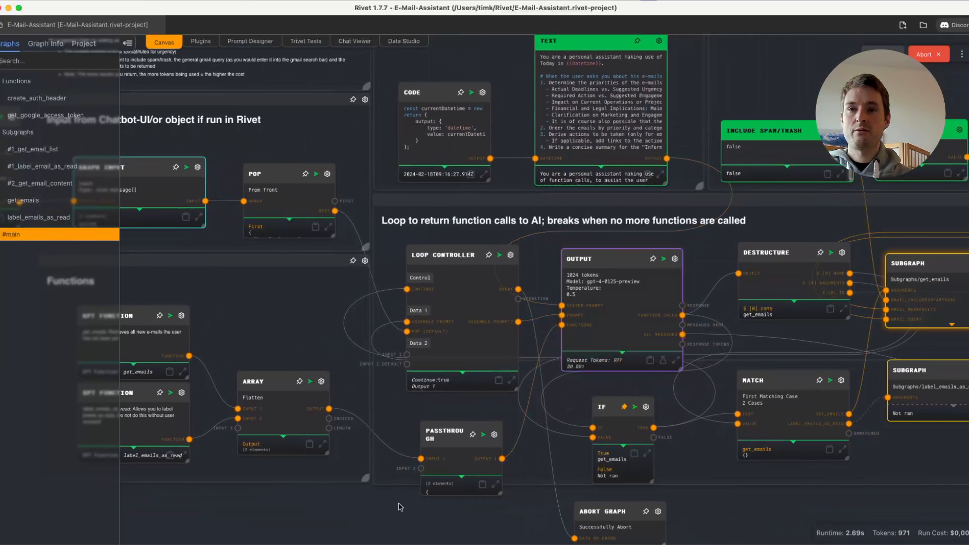
pyautogui.moveTo(371, 504); pyautogui.dragTo(341, 472)
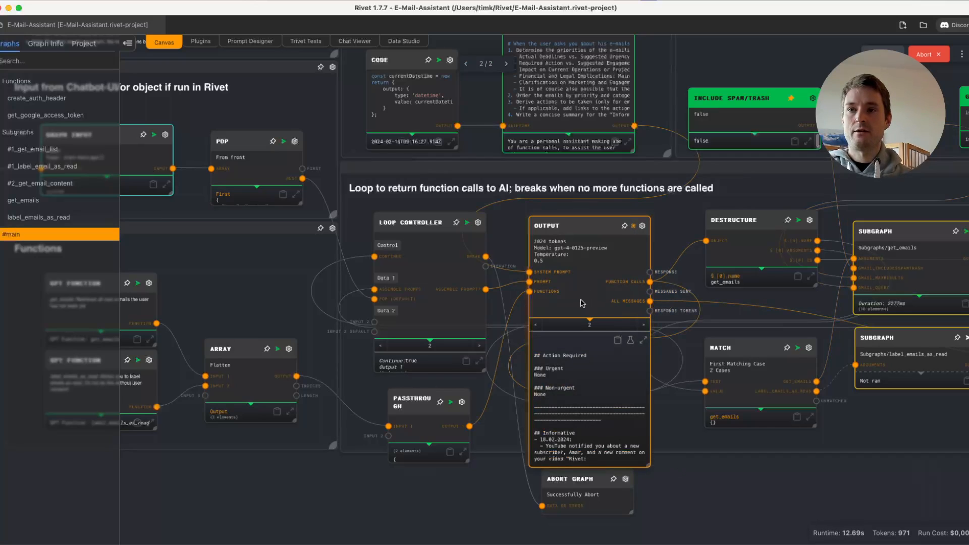
pyautogui.moveTo(180, 283); pyautogui.dragTo(685, 324)
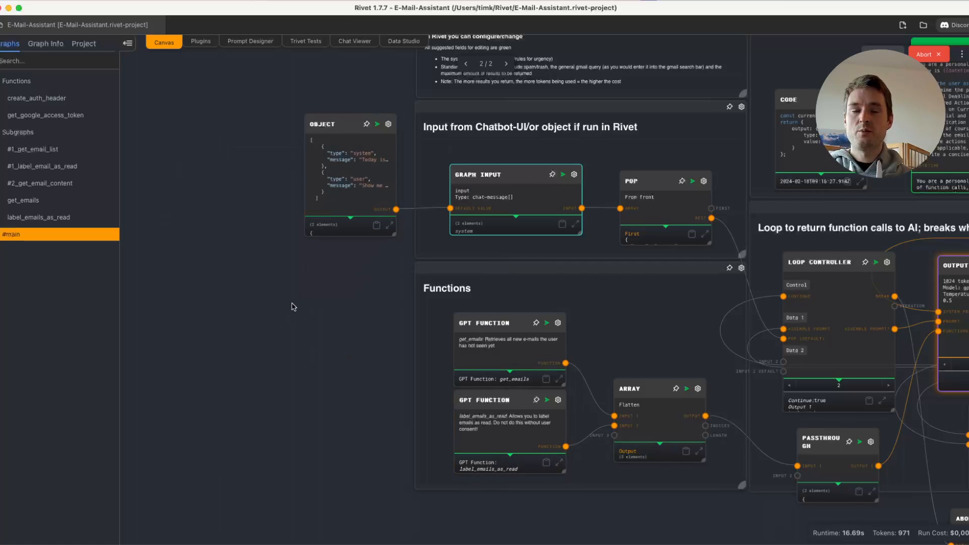
pyautogui.scroll(-5, 292, 304)
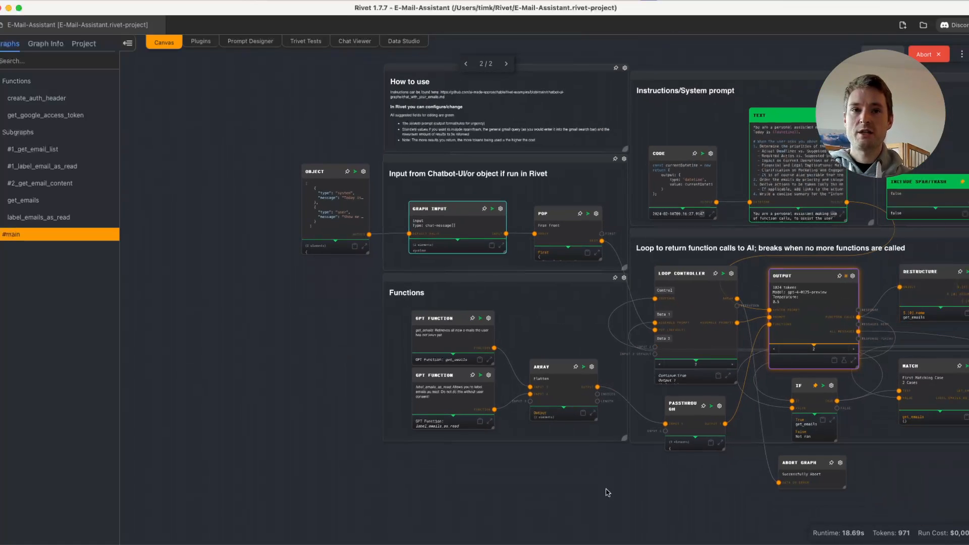
pyautogui.moveTo(592, 311); pyautogui.dragTo(515, 337)
pyautogui.moveTo(309, 334); pyautogui.dragTo(388, 335)
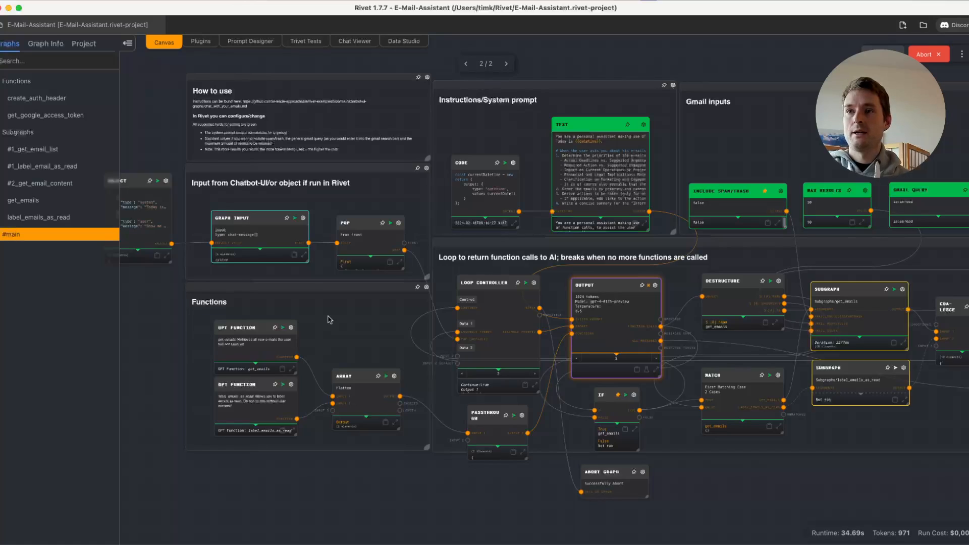
# - Reopen the Object node's JSON template, select the entire user message entry in it, and close the editor
pyautogui.moveTo(356, 306); pyautogui.dragTo(439, 337)
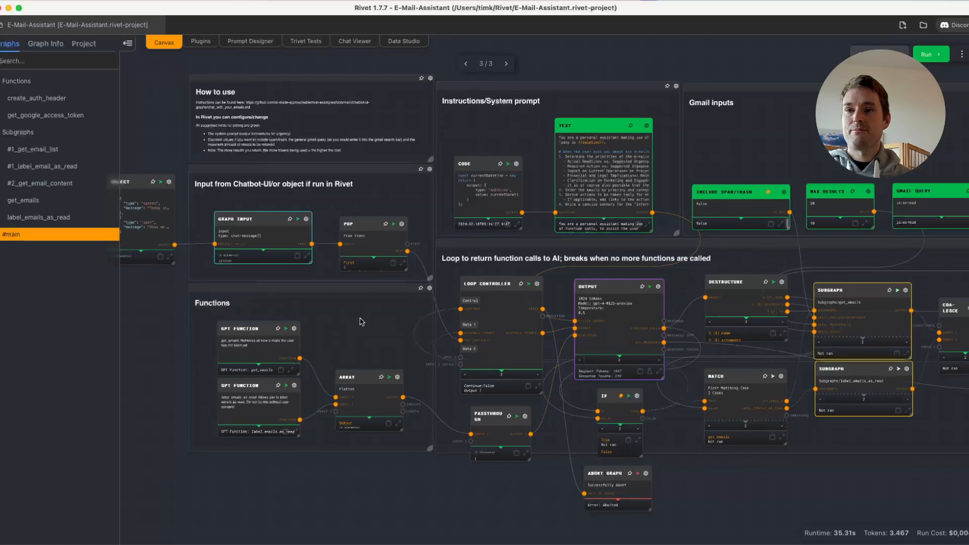
pyautogui.click(321, 306)
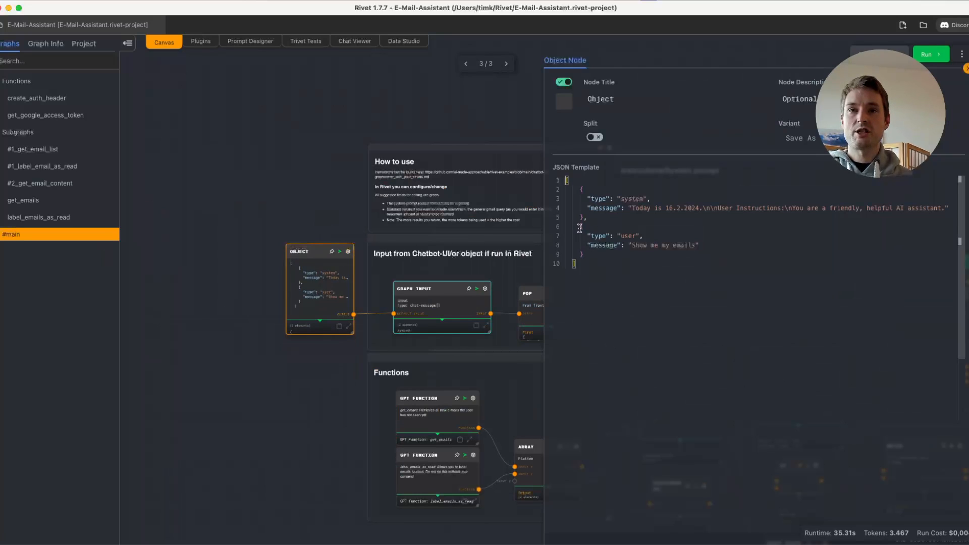
pyautogui.moveTo(580, 228); pyautogui.dragTo(584, 254)
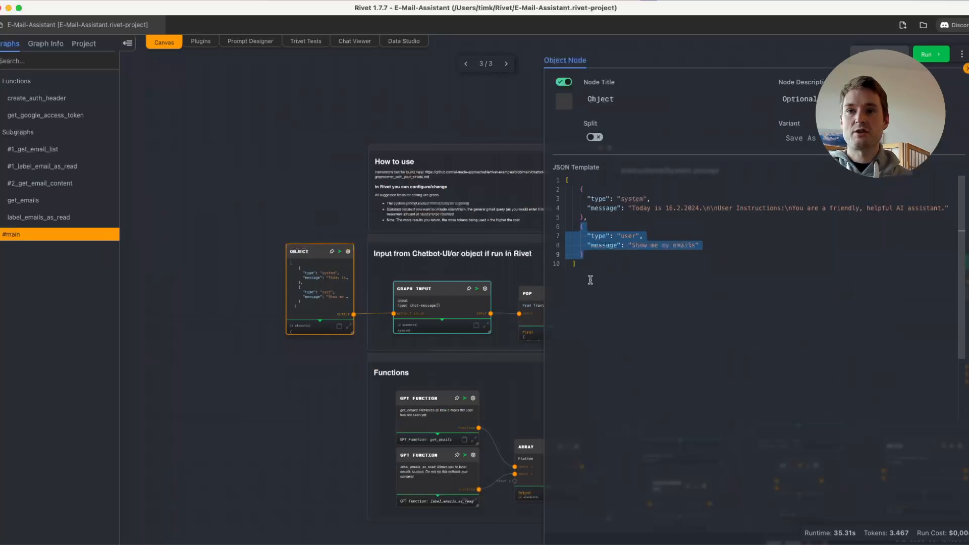
pyautogui.click(277, 434)
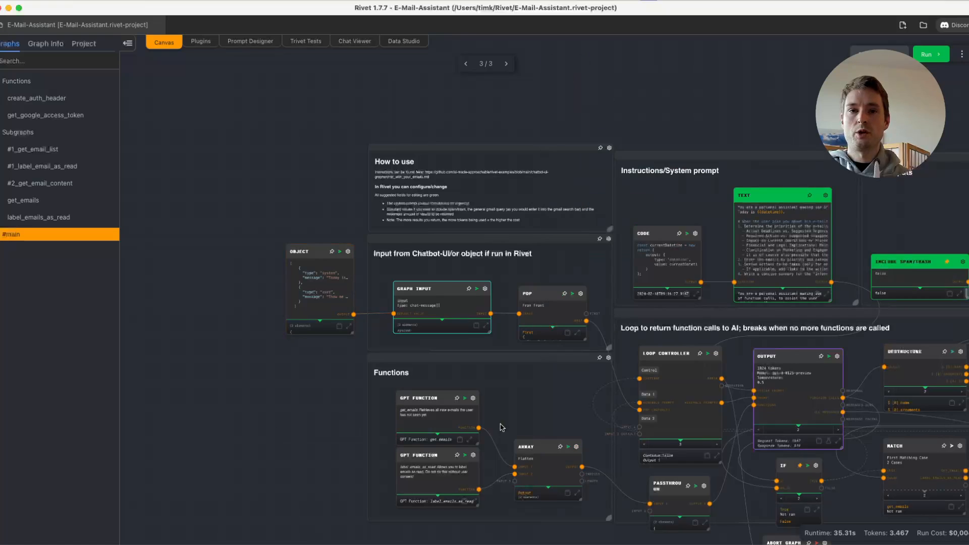
# - Expand the Output node's response to full view, read the categorized e-mail summary, and close the view
pyautogui.moveTo(552, 403); pyautogui.dragTo(382, 325)
pyautogui.scroll(3, 649, 301)
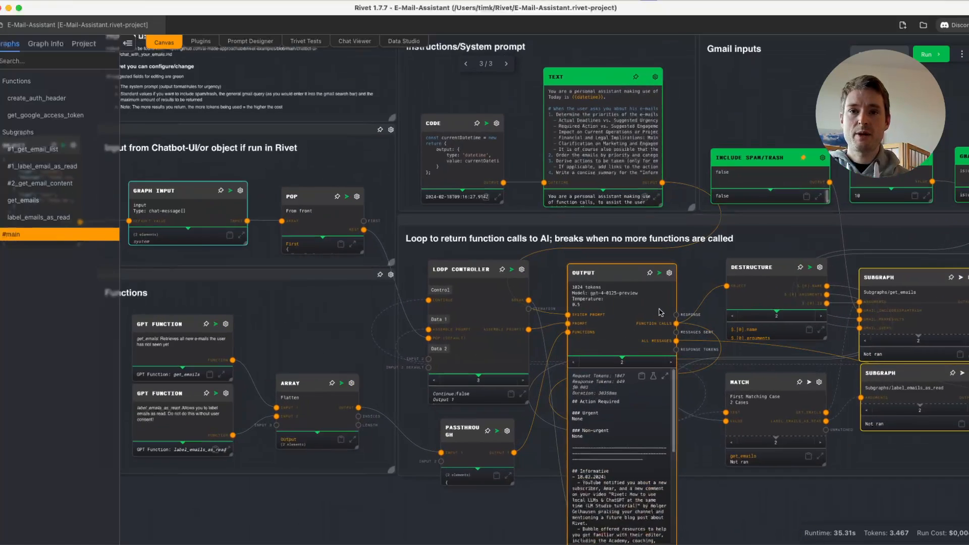
pyautogui.click(666, 383)
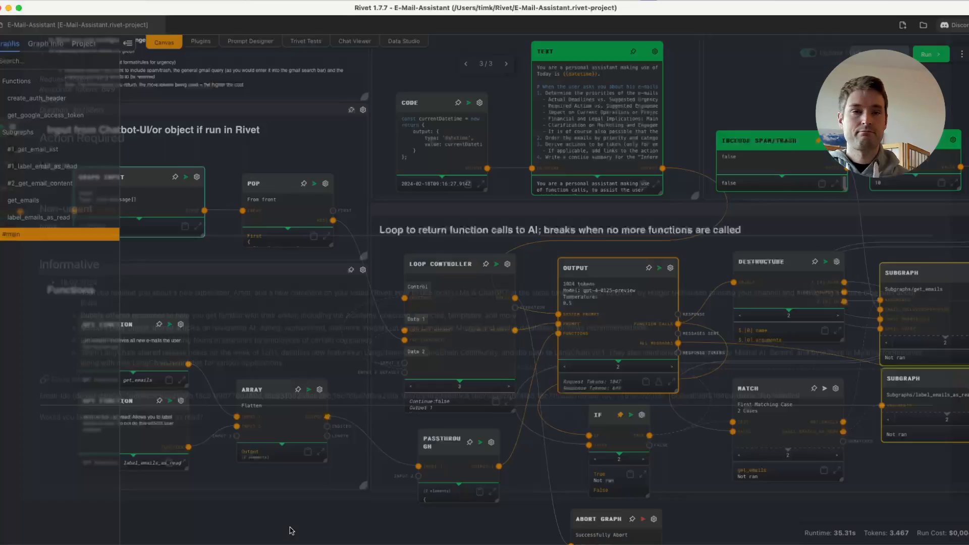
pyautogui.click(291, 530)
# - Review the main graph after the run, from the loop and chatbot input groups to the Gmail inputs and subgraph nodes
pyautogui.moveTo(793, 364); pyautogui.dragTo(721, 360)
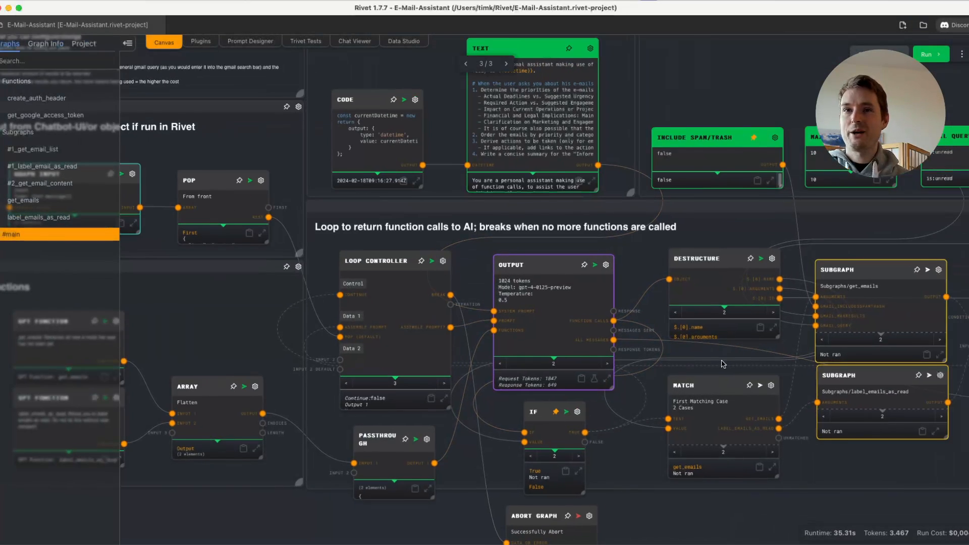
pyautogui.scroll(-3, 721, 361)
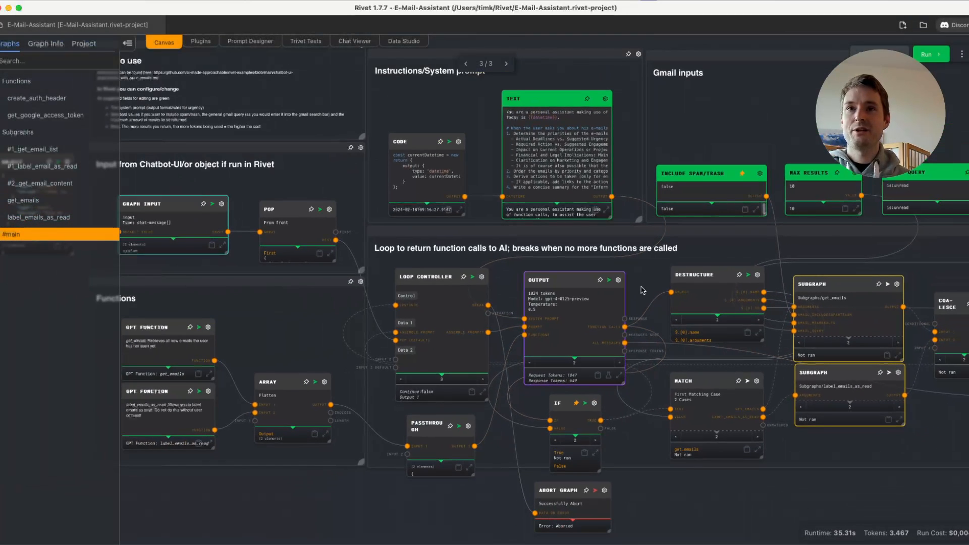
pyautogui.moveTo(643, 275); pyautogui.dragTo(645, 284)
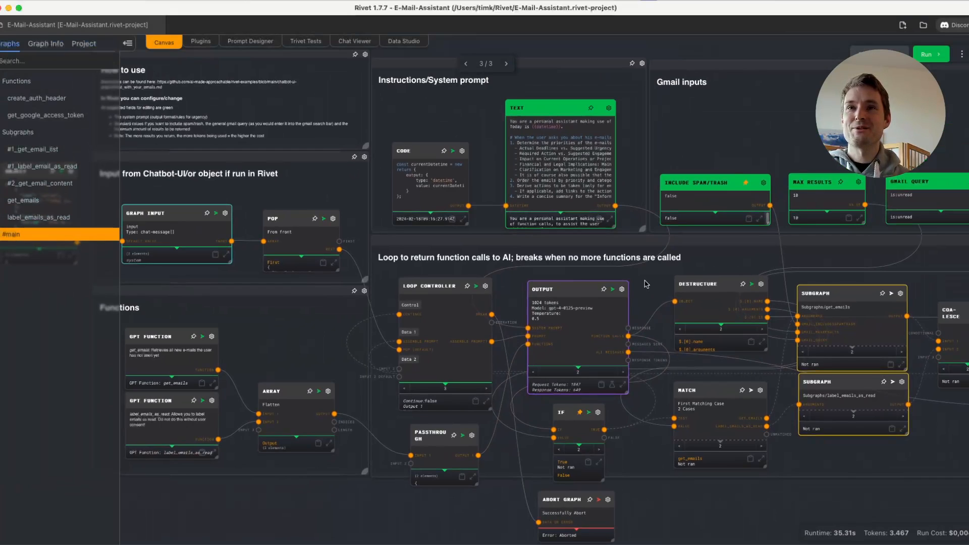
pyautogui.moveTo(301, 317); pyautogui.dragTo(341, 347)
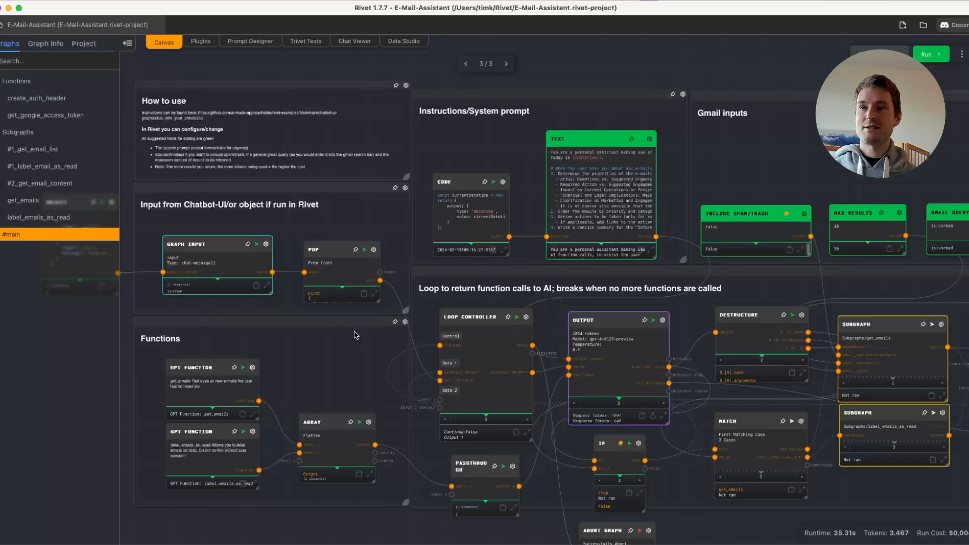
pyautogui.moveTo(836, 298); pyautogui.dragTo(776, 297)
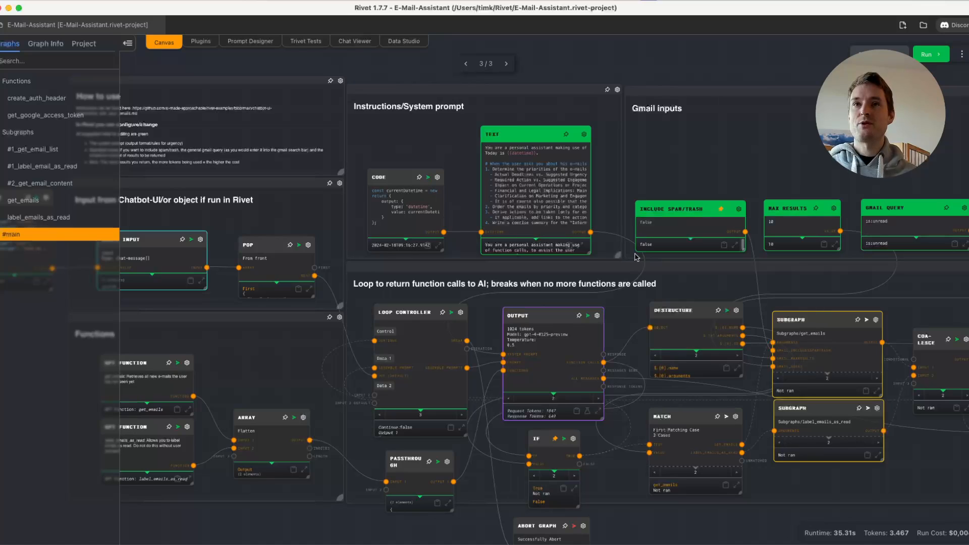
pyautogui.moveTo(774, 160); pyautogui.dragTo(636, 144)
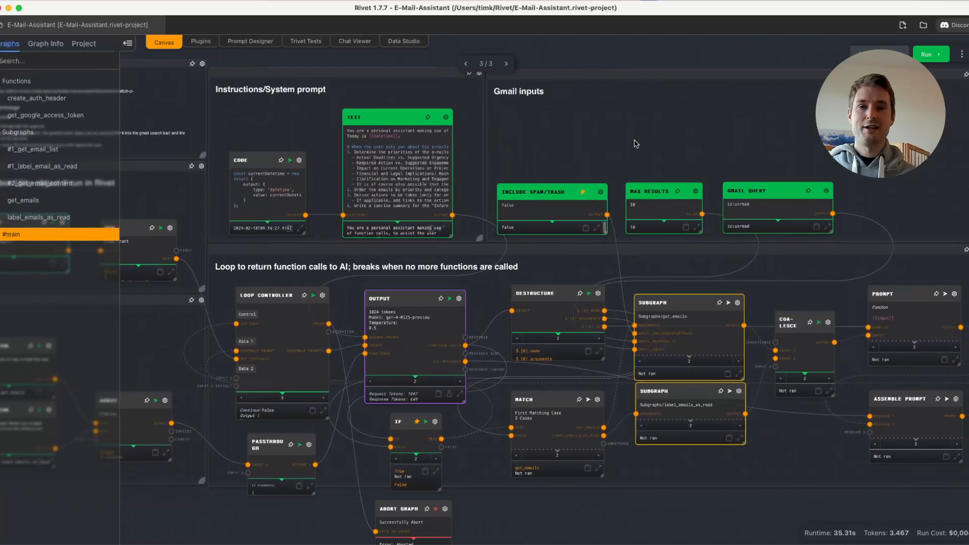
pyautogui.hscroll(-5, 633, 147)
pyautogui.scroll(1, 633, 146)
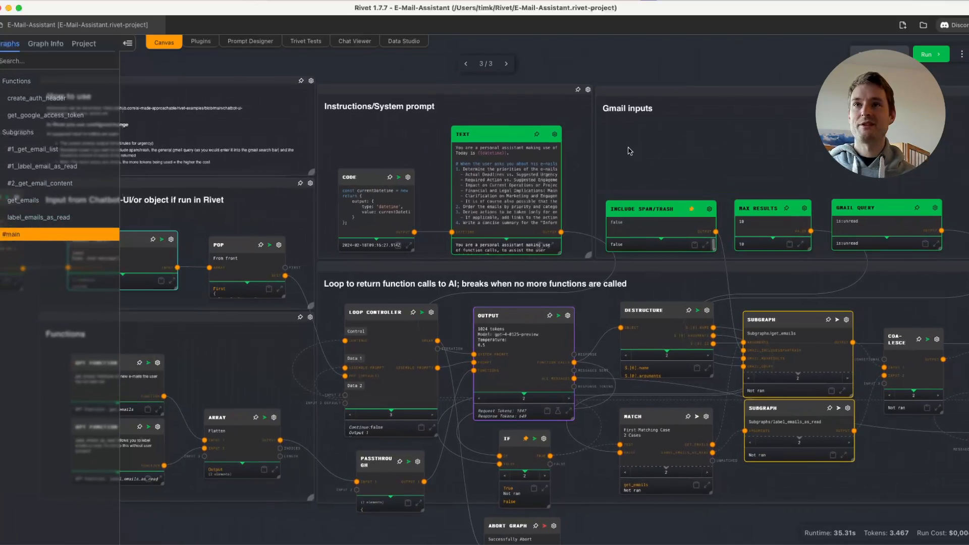